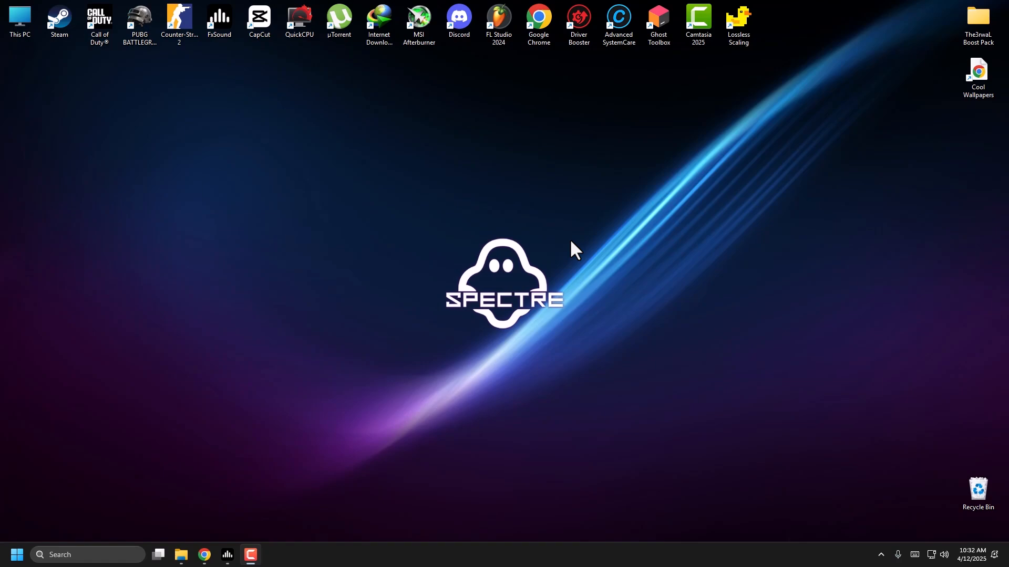
# Switch to Chrome, generate the free download link for G-W10.AIO.P.U25.wpe64 on SwiftUploads and start its download
pyautogui.click(206, 558)
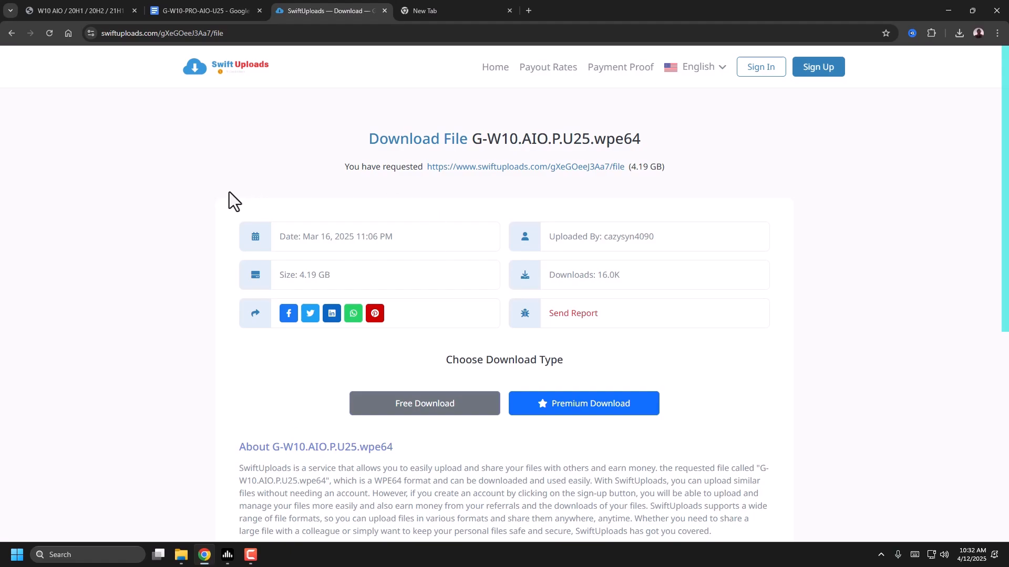
pyautogui.press('Print')
pyautogui.click(59, 65)
pyautogui.click(436, 408)
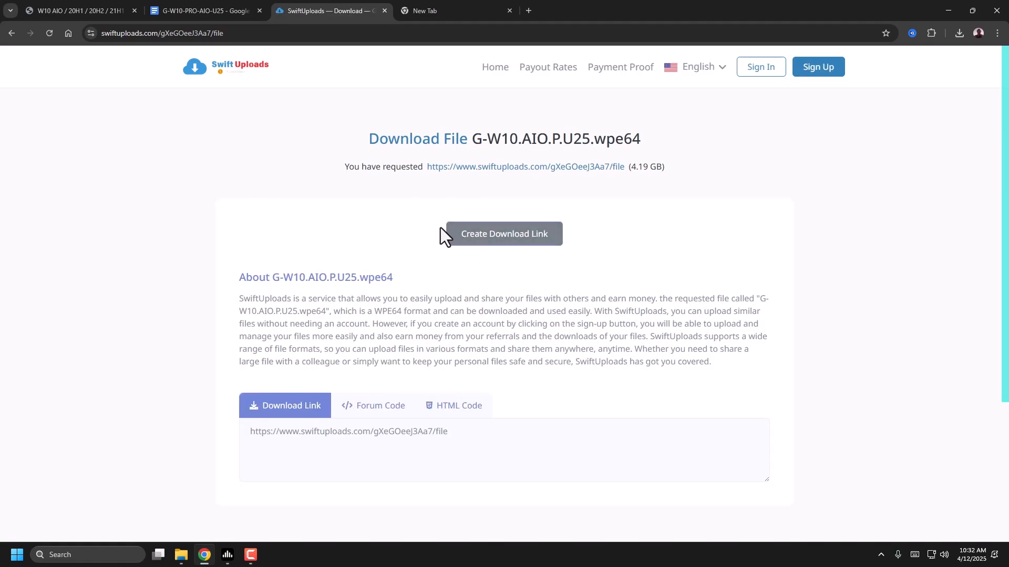
pyautogui.click(523, 245)
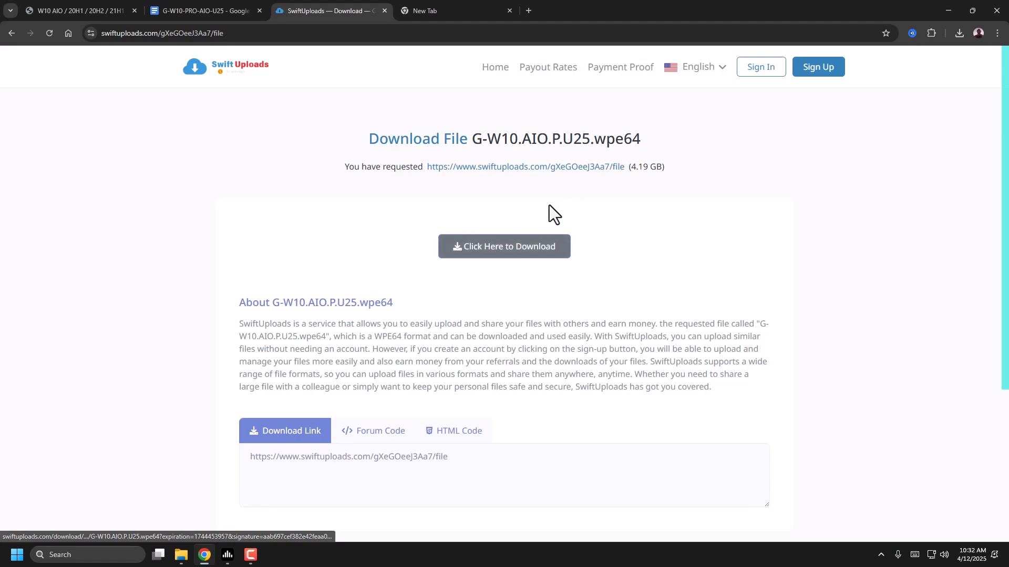
pyautogui.scroll(-3, 504, 254)
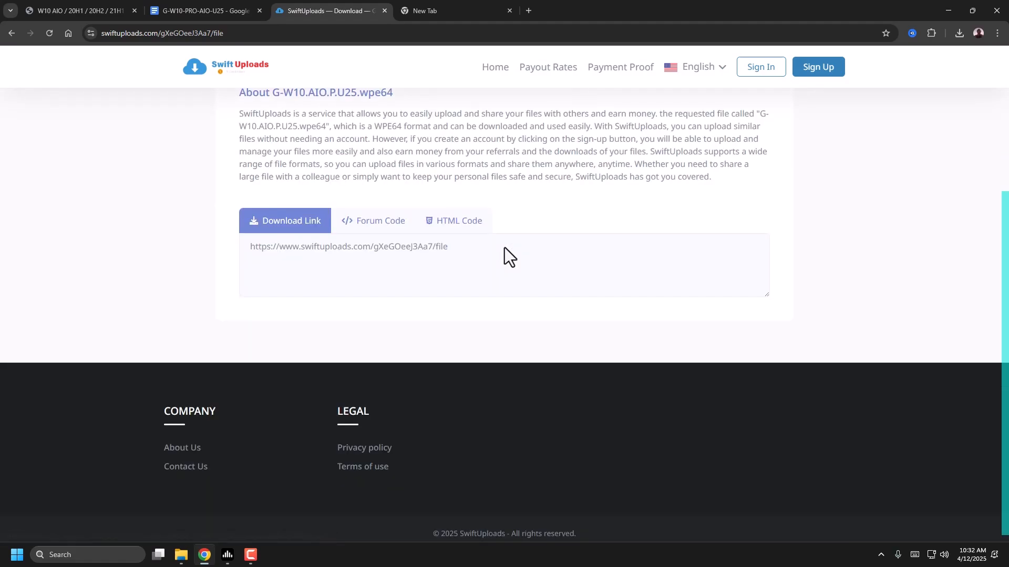
pyautogui.scroll(3, 505, 254)
pyautogui.click(504, 247)
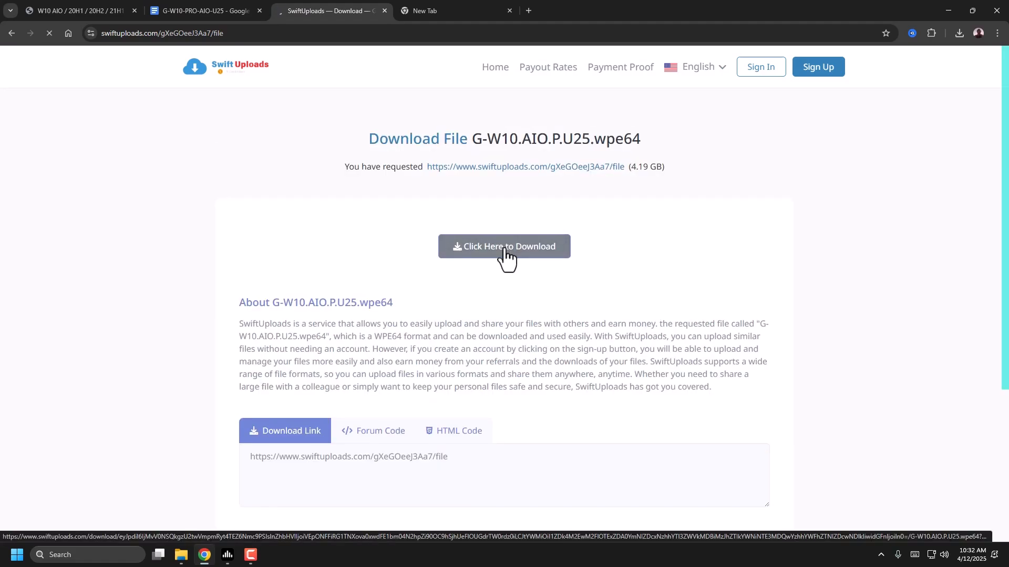
pyautogui.click(506, 248)
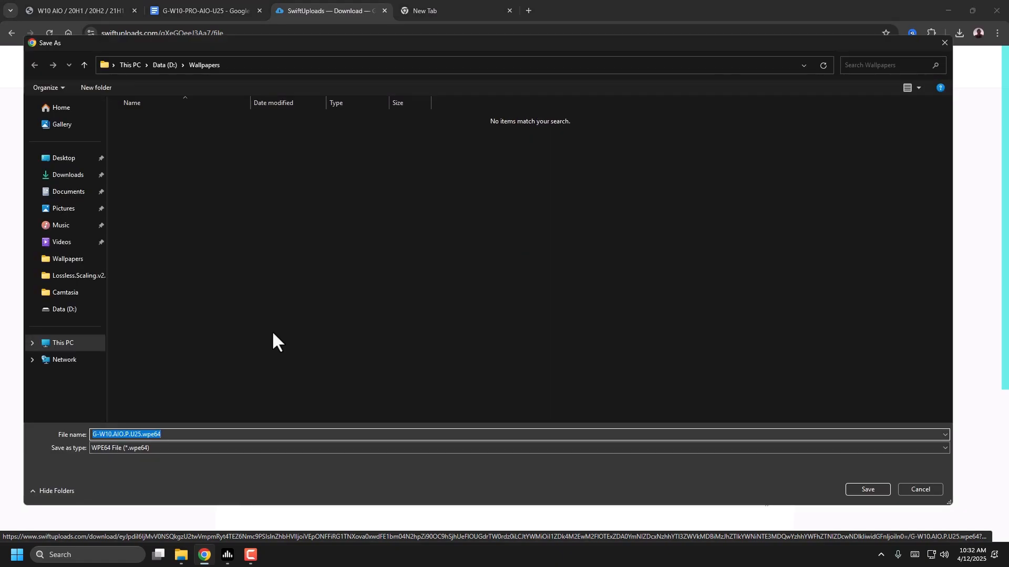
# Save G-W10.AIO.P.U25.wpe64 in the Windows ISO folder on the Data (D:) drive
pyautogui.click(173, 435)
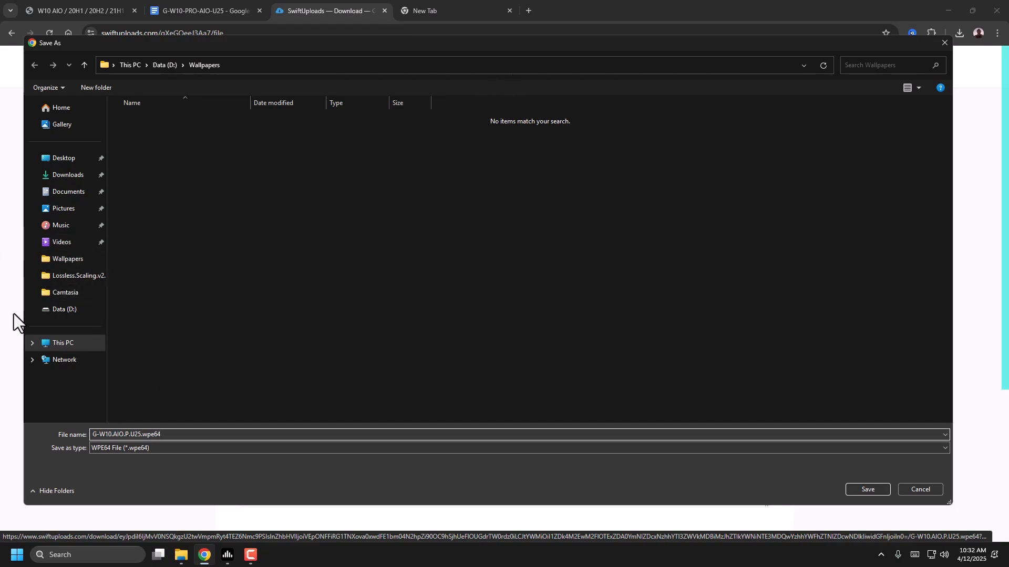
pyautogui.click(92, 310)
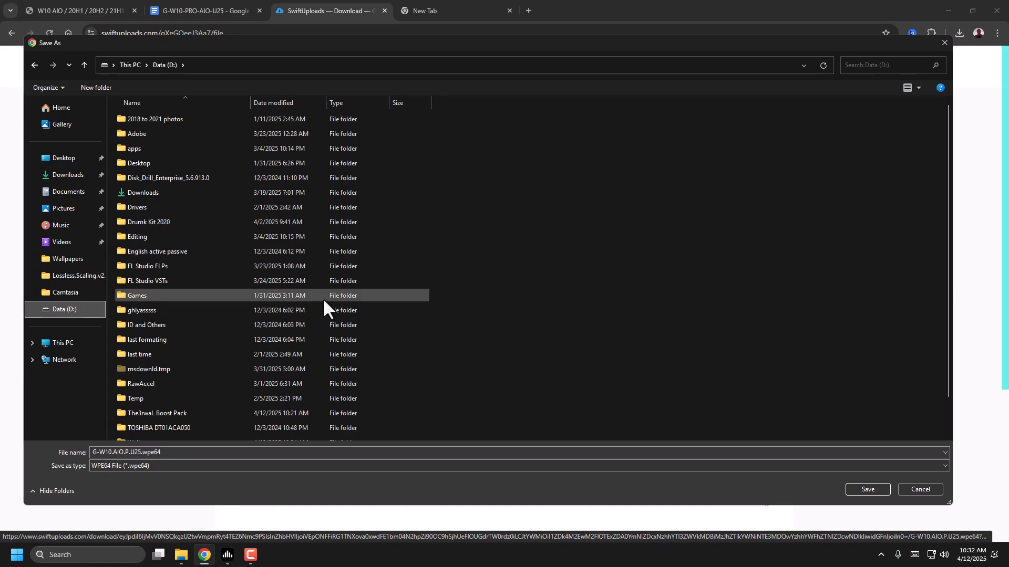
pyautogui.scroll(-1, 183, 401)
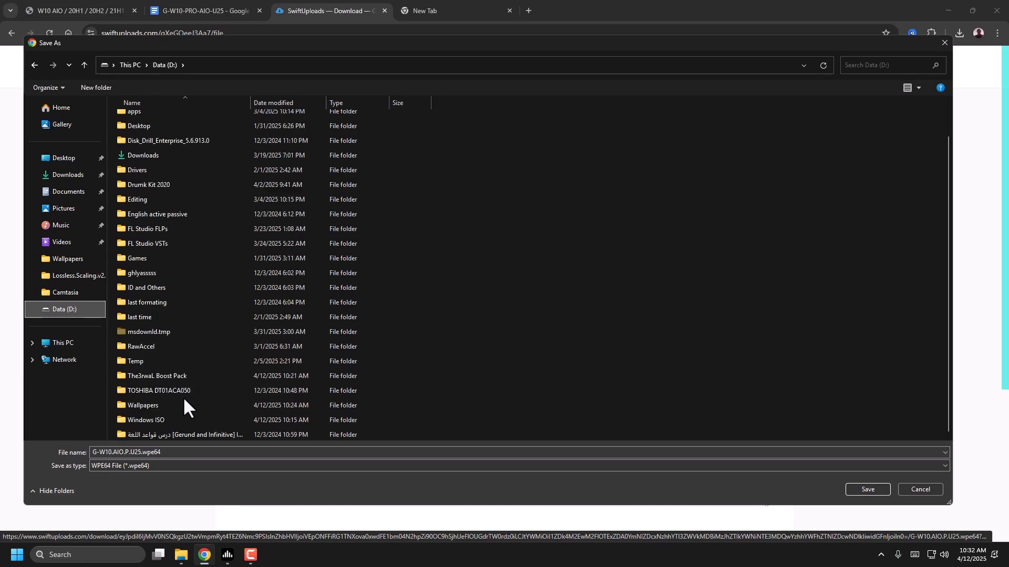
pyautogui.doubleClick(168, 420)
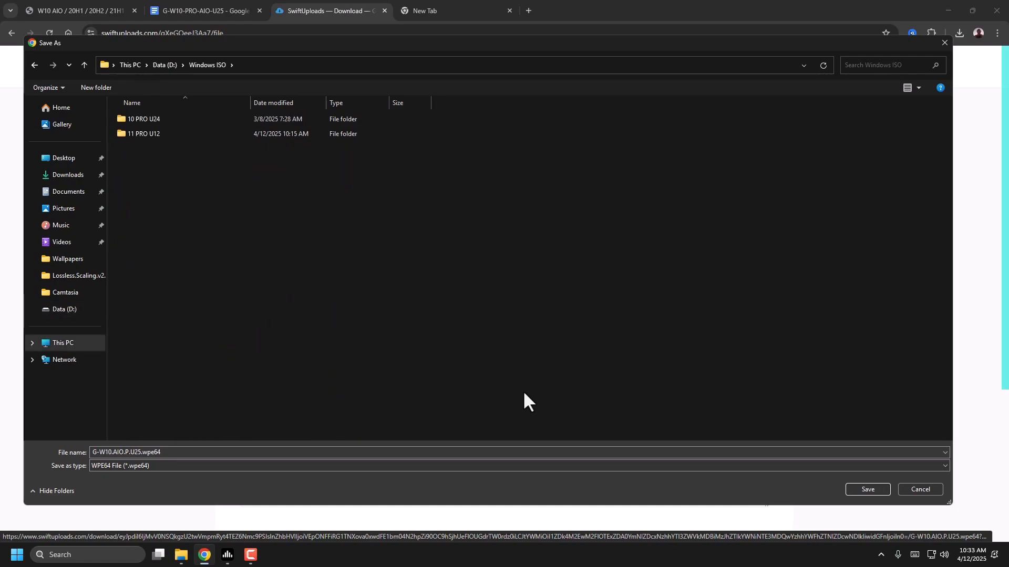
pyautogui.click(859, 493)
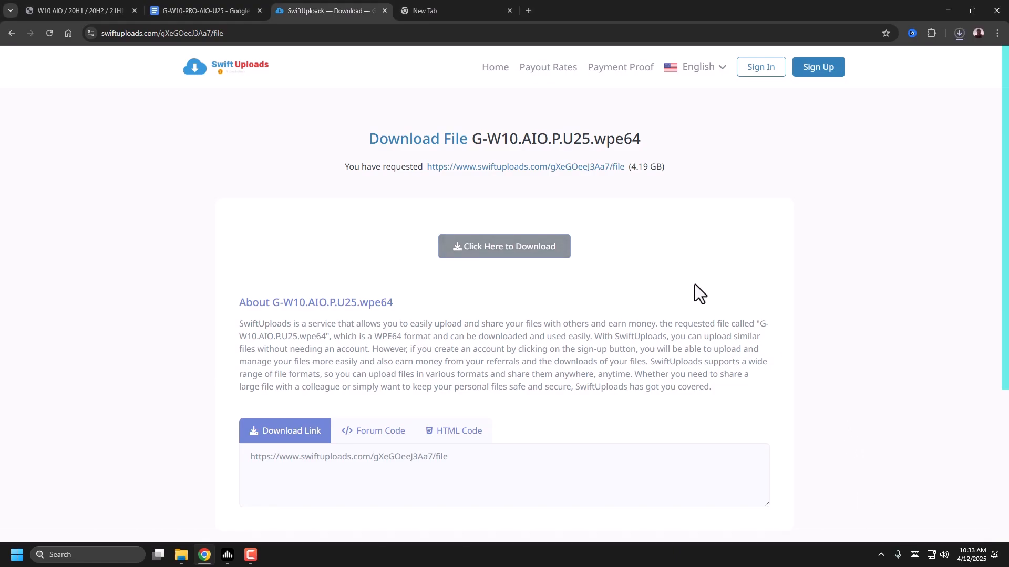
pyautogui.click(960, 40)
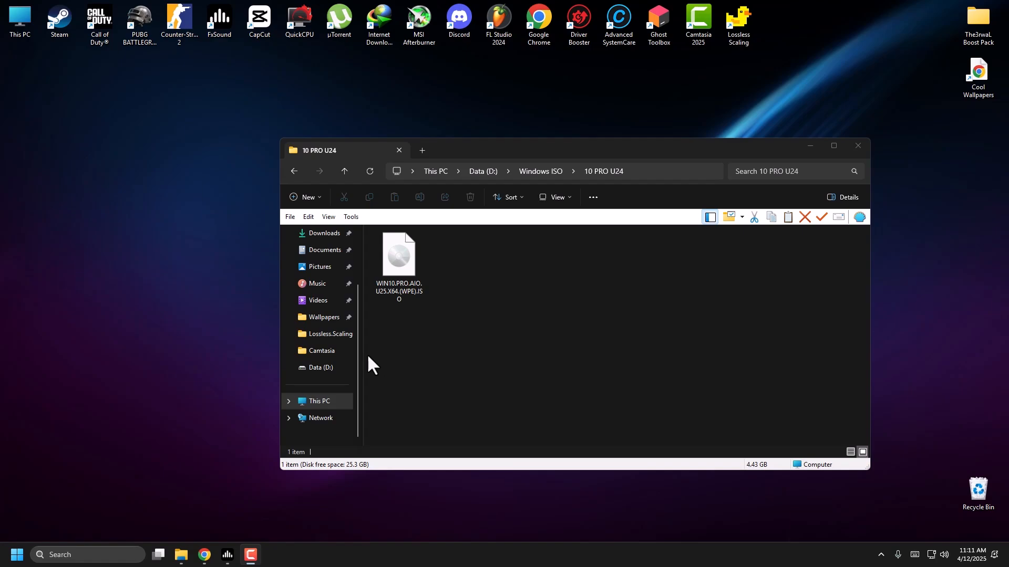
# Switch to Chrome and download rufus-4.7.exe from the Rufus site into D:\Windows ISO, declining the download manager's offer
pyautogui.click(206, 563)
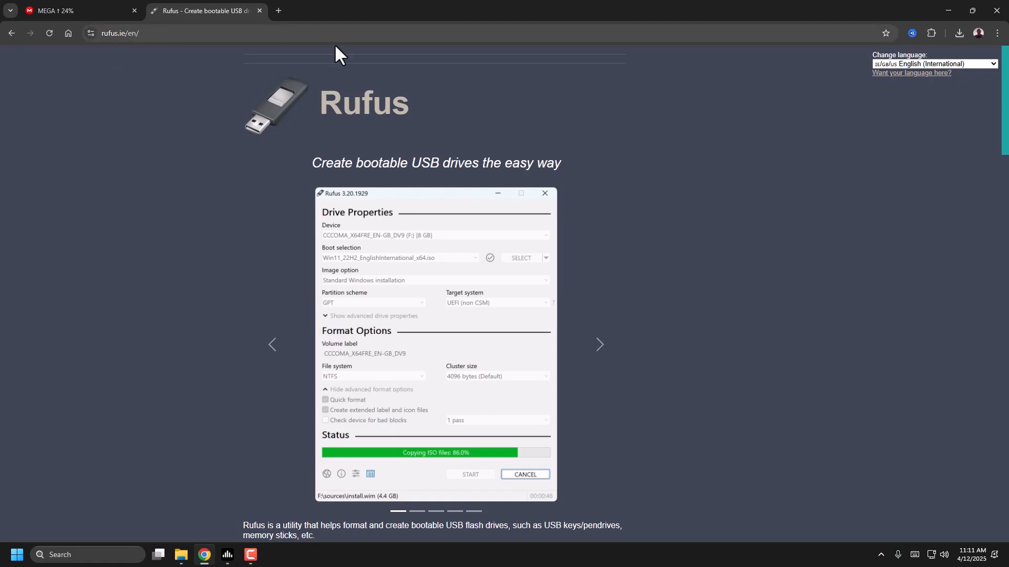
pyautogui.scroll(-4, 572, 219)
pyautogui.scroll(-3, 576, 218)
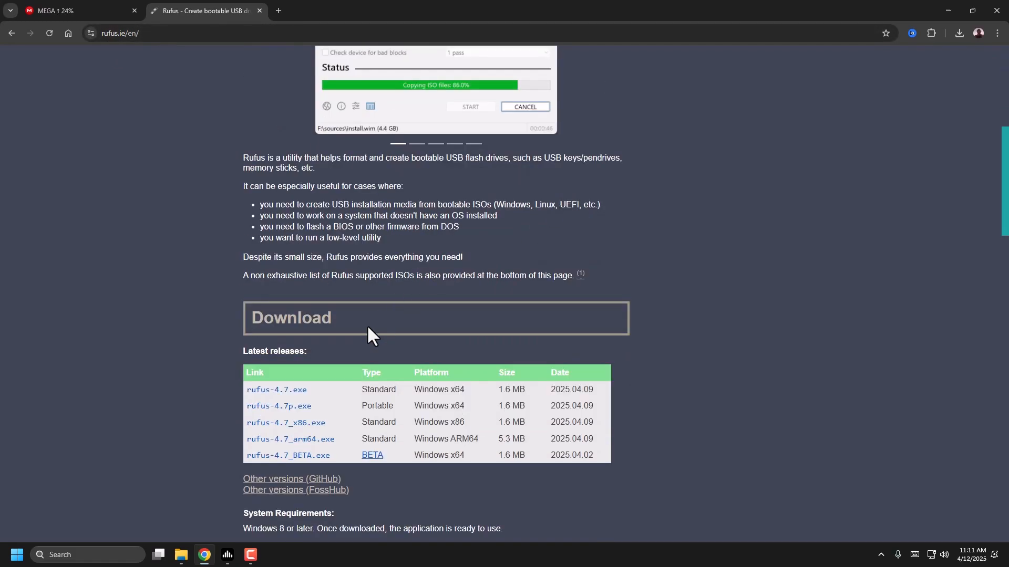
pyautogui.click(271, 394)
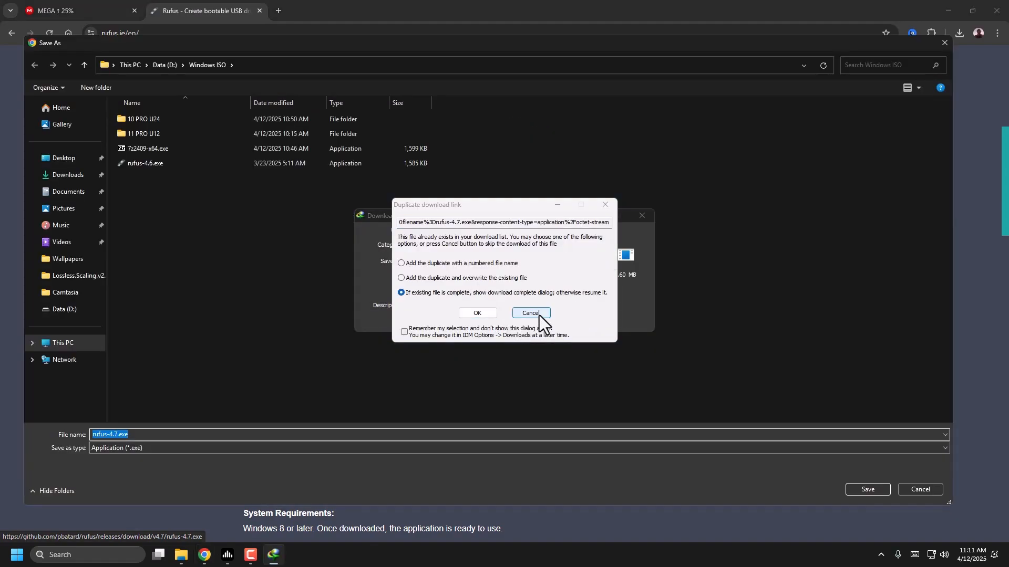
pyautogui.click(539, 314)
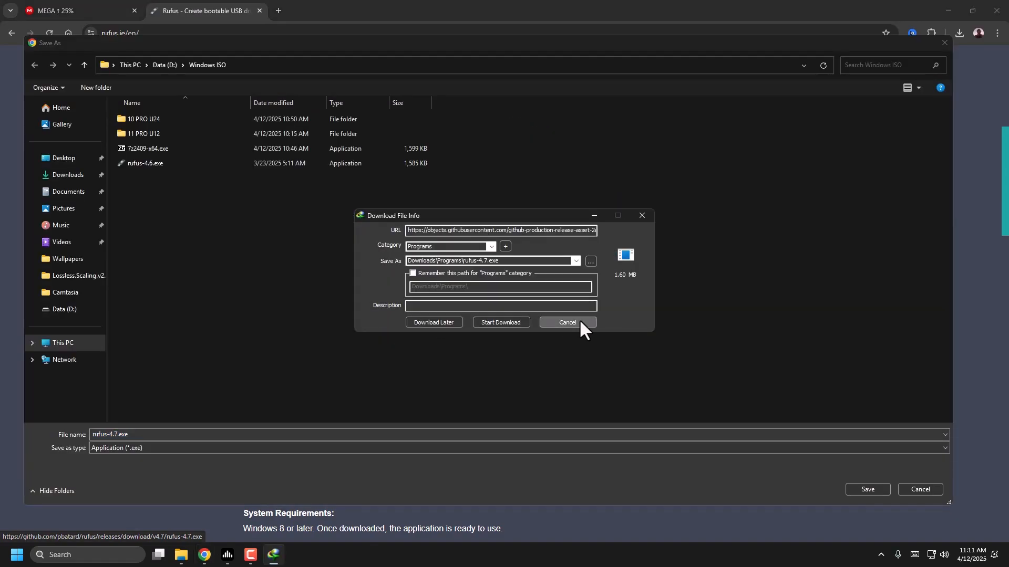
pyautogui.click(580, 323)
pyautogui.click(531, 321)
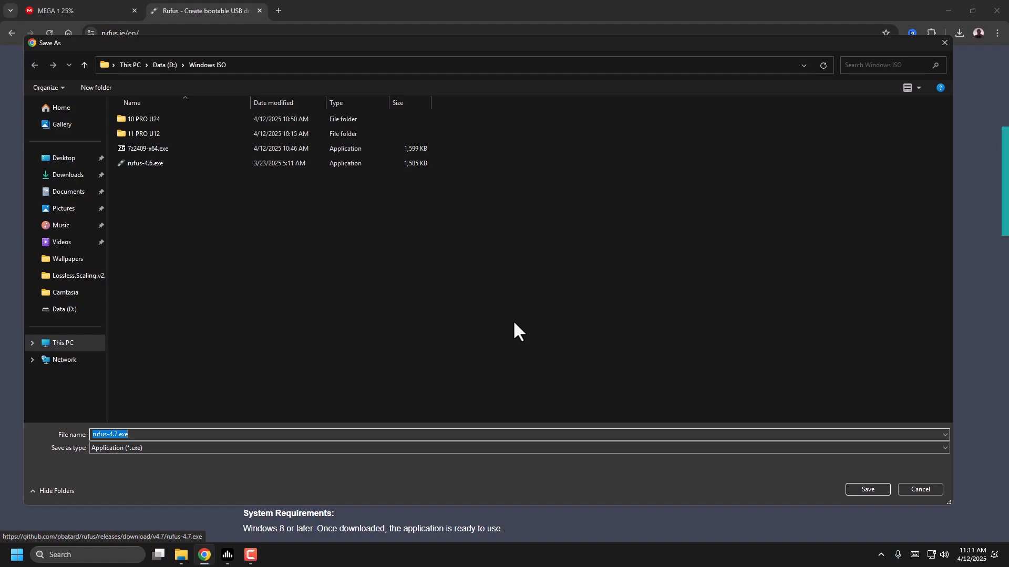
pyautogui.click(861, 492)
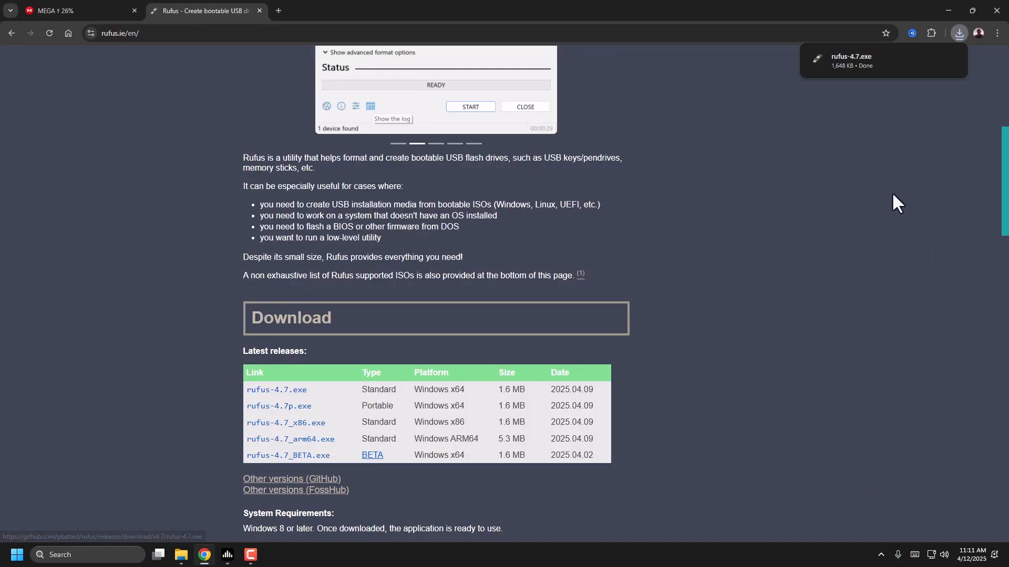
# Run the downloaded rufus-4.7.exe, allow online update checks, and move the Rufus window clear of the ISO file
pyautogui.click(865, 55)
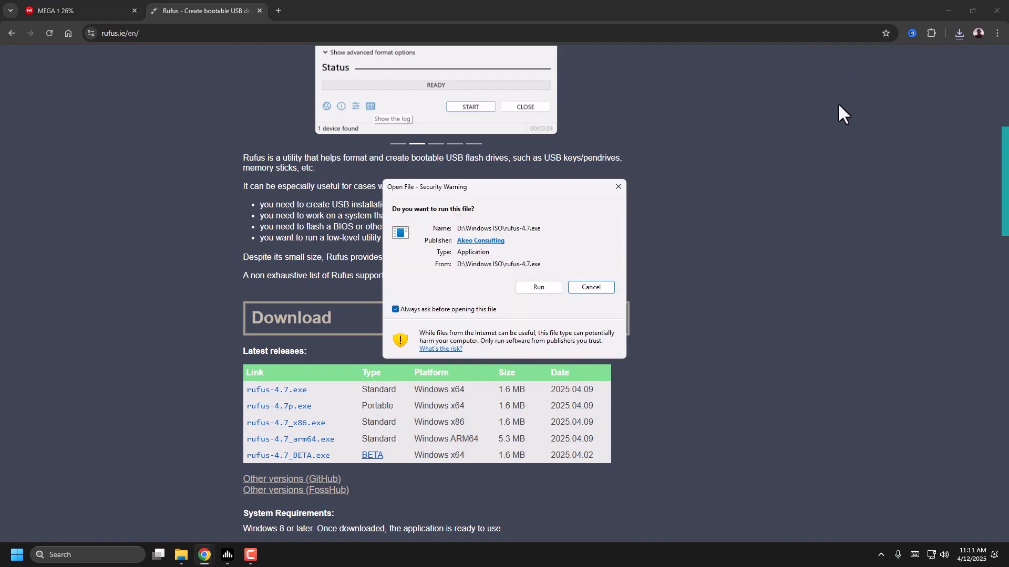
pyautogui.click(539, 287)
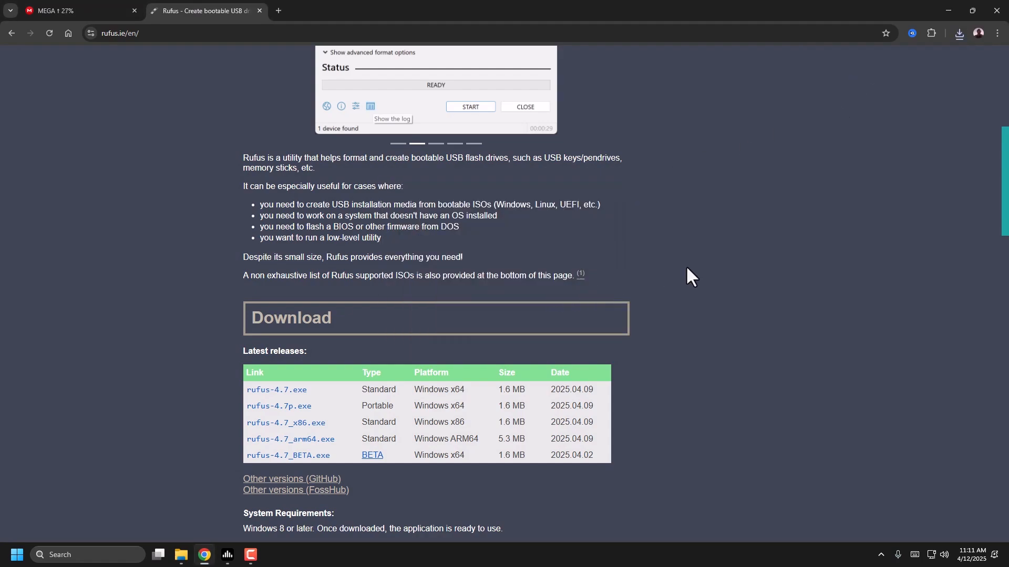
pyautogui.click(954, 7)
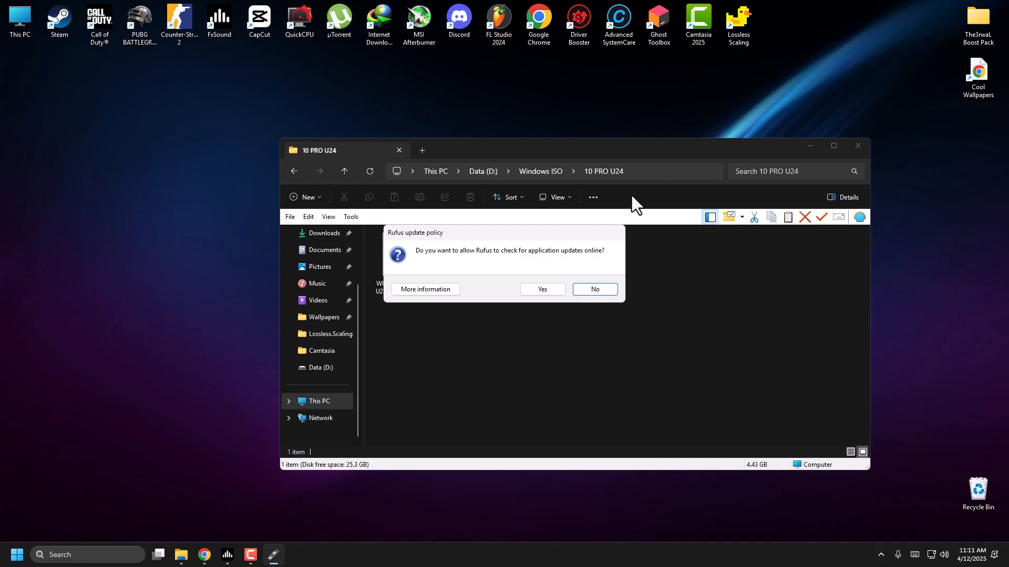
pyautogui.click(546, 288)
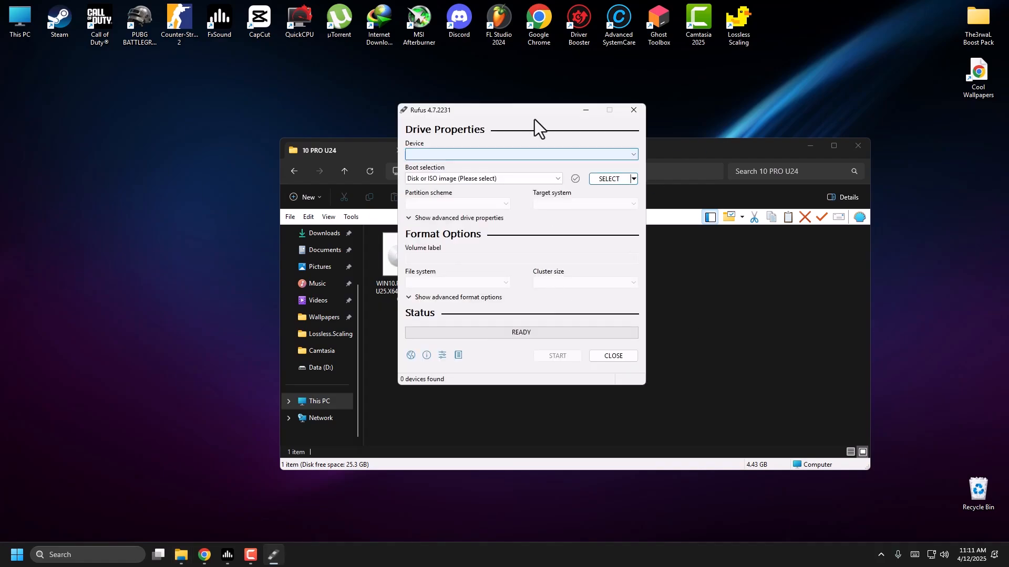
pyautogui.moveTo(513, 115); pyautogui.dragTo(664, 230)
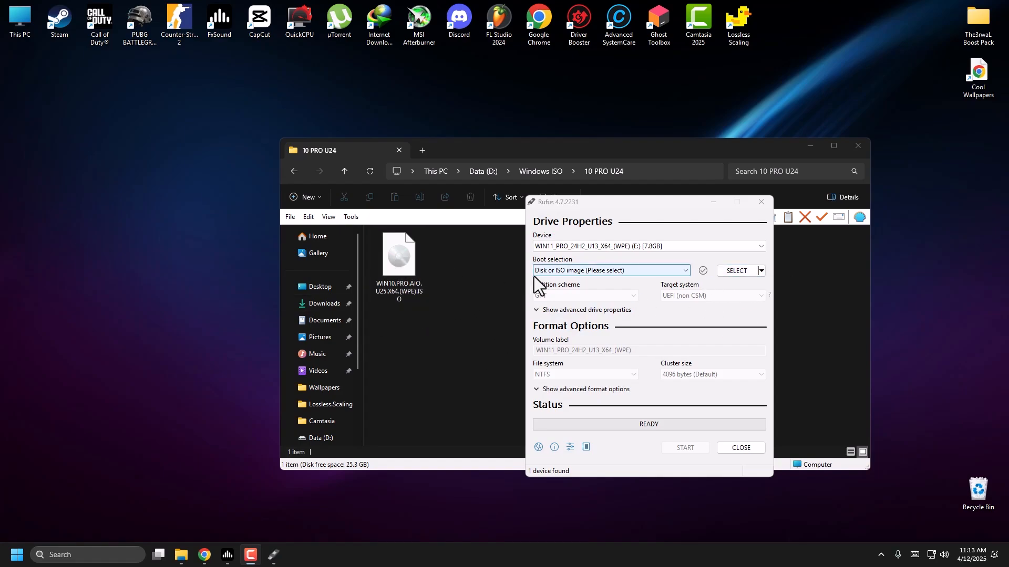
# Choose WIN10.PRO.AIO.U25.X64.(WPE).ISO from D:\Windows ISO\10 PRO U24 as the Rufus boot image
pyautogui.click(734, 278)
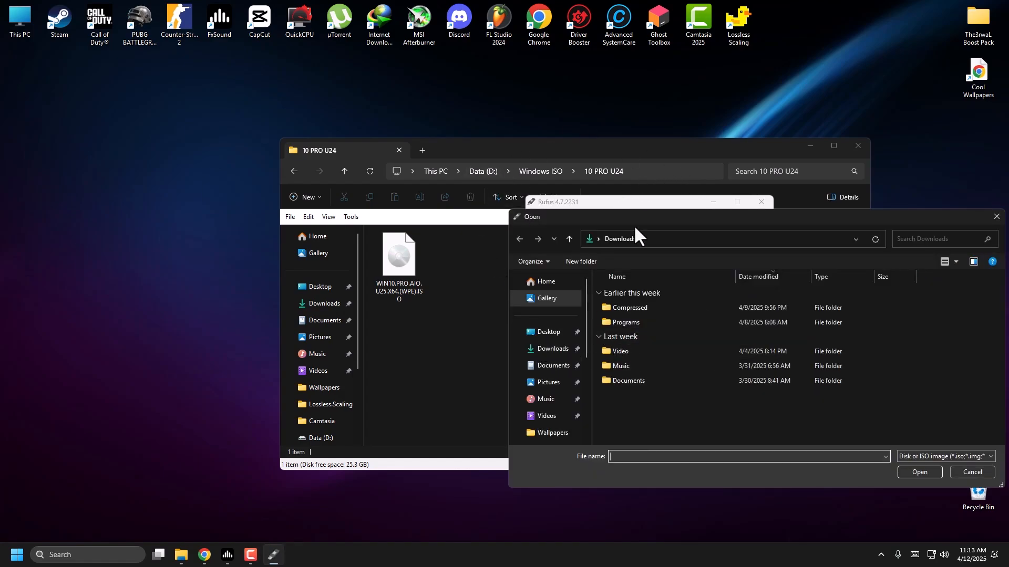
pyautogui.scroll(-2, 541, 349)
pyautogui.click(652, 181)
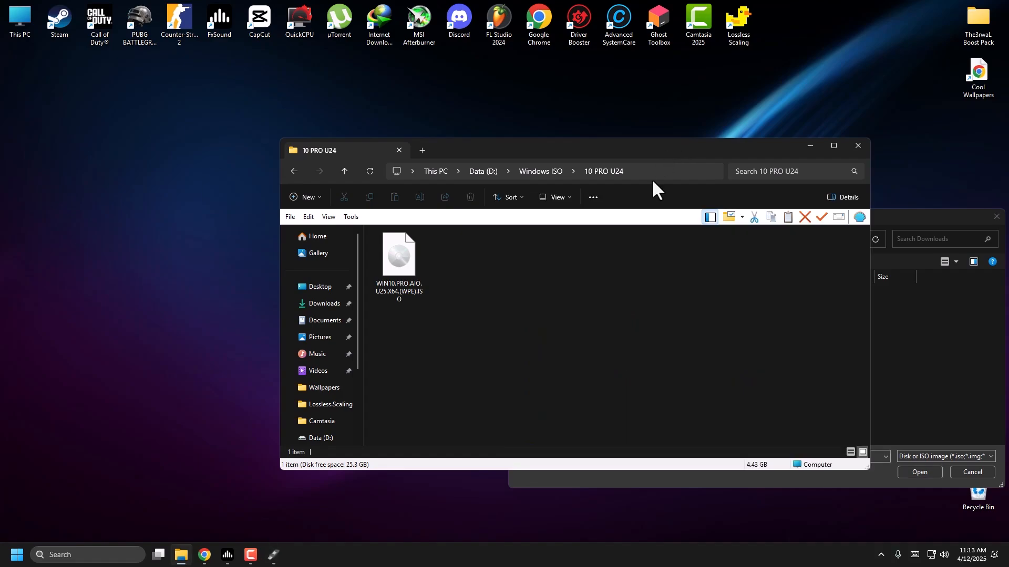
pyautogui.click(657, 173)
pyautogui.hotkey('ctrl', 'c')
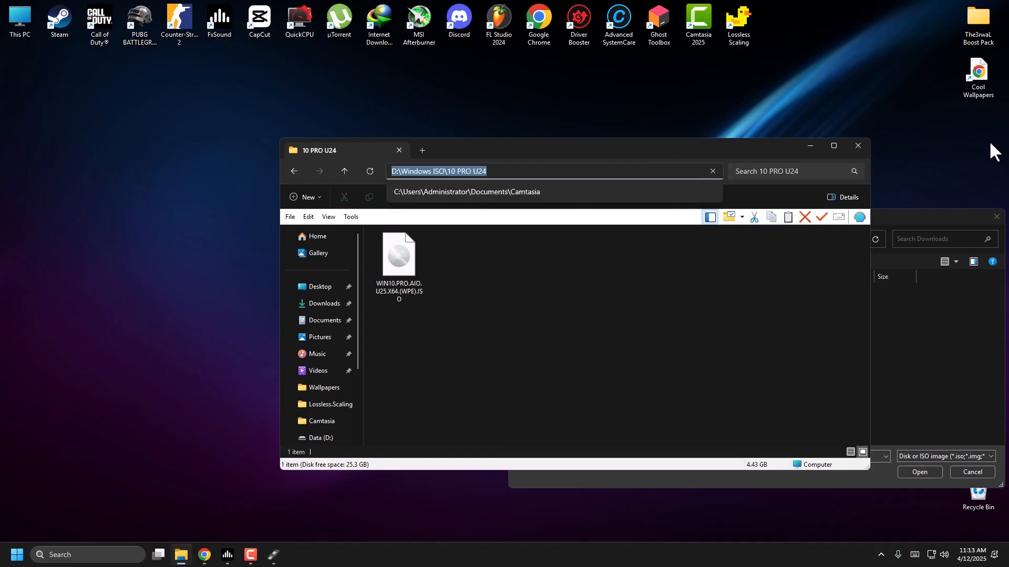
pyautogui.click(892, 218)
pyautogui.click(702, 237)
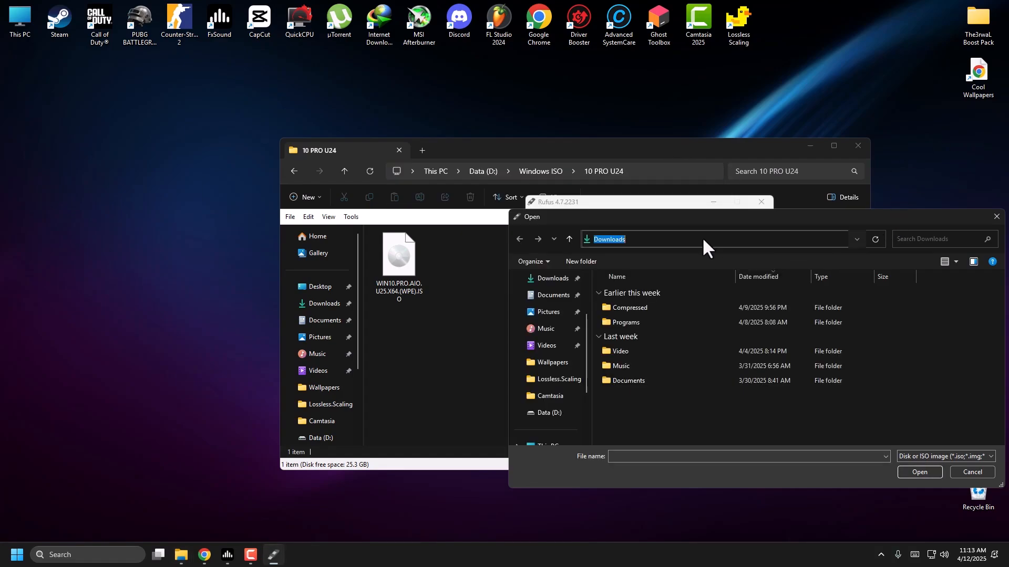
pyautogui.hotkey('ctrl', 'v')
pyautogui.press('Return')
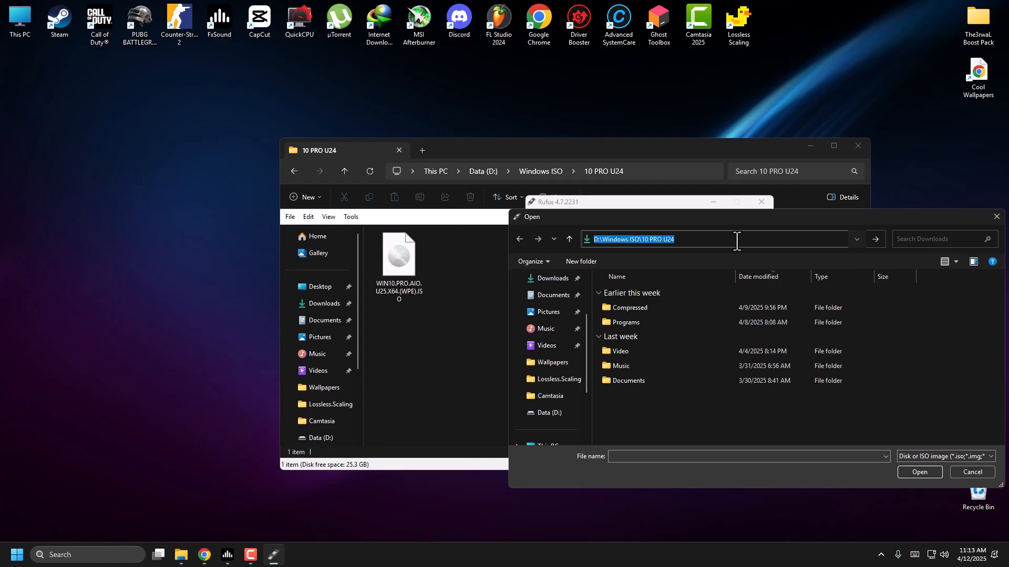
pyautogui.click(682, 294)
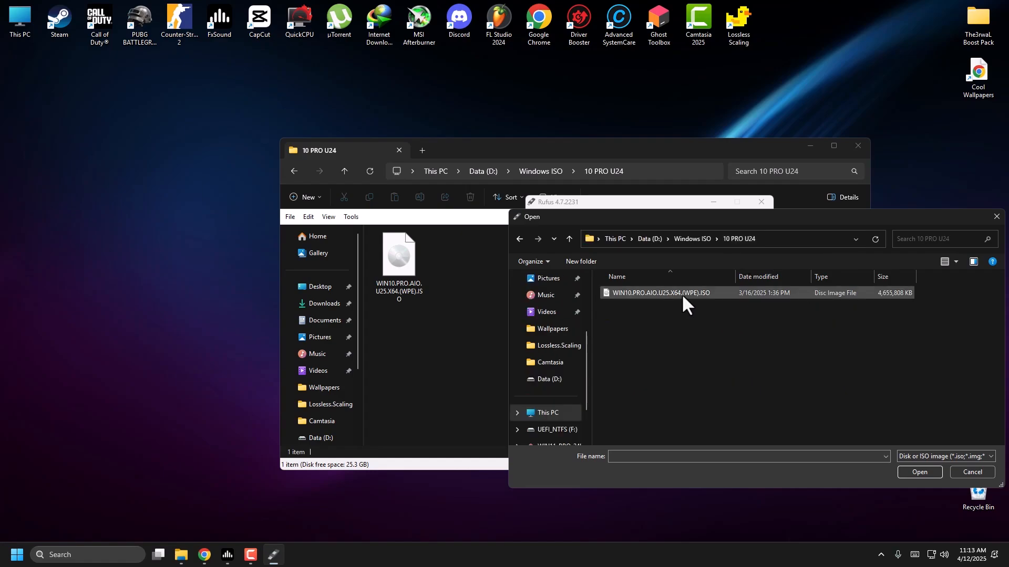
pyautogui.click(903, 472)
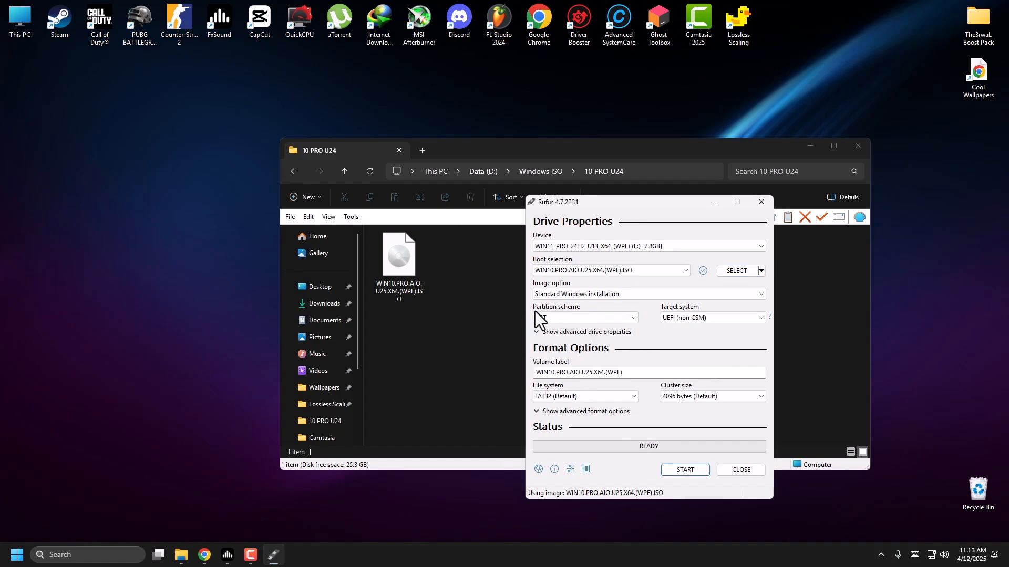
# Check the partition scheme options while keeping GPT, and look up the PC's BIOS Mode in System Information
pyautogui.click(604, 318)
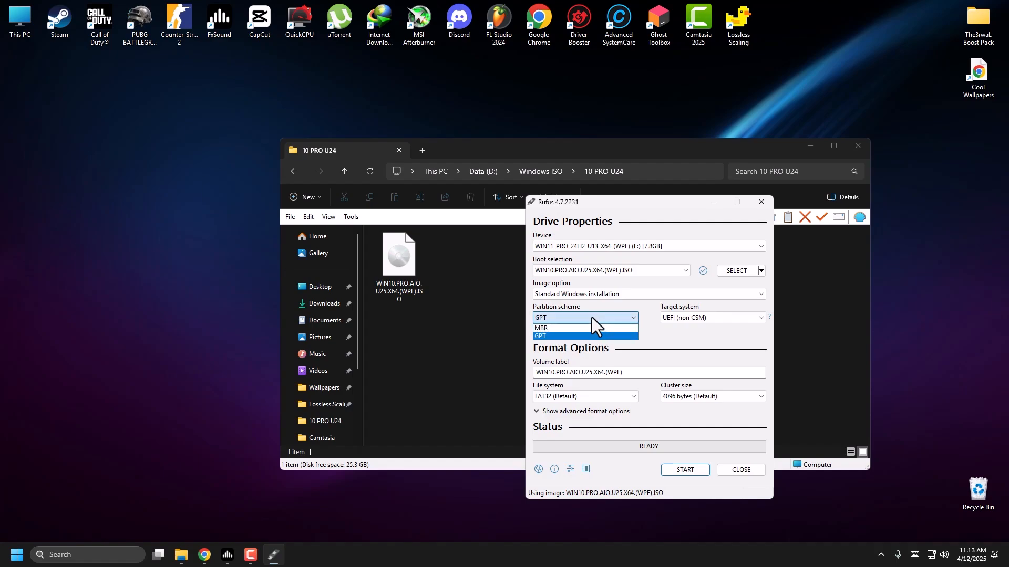
pyautogui.click(592, 317)
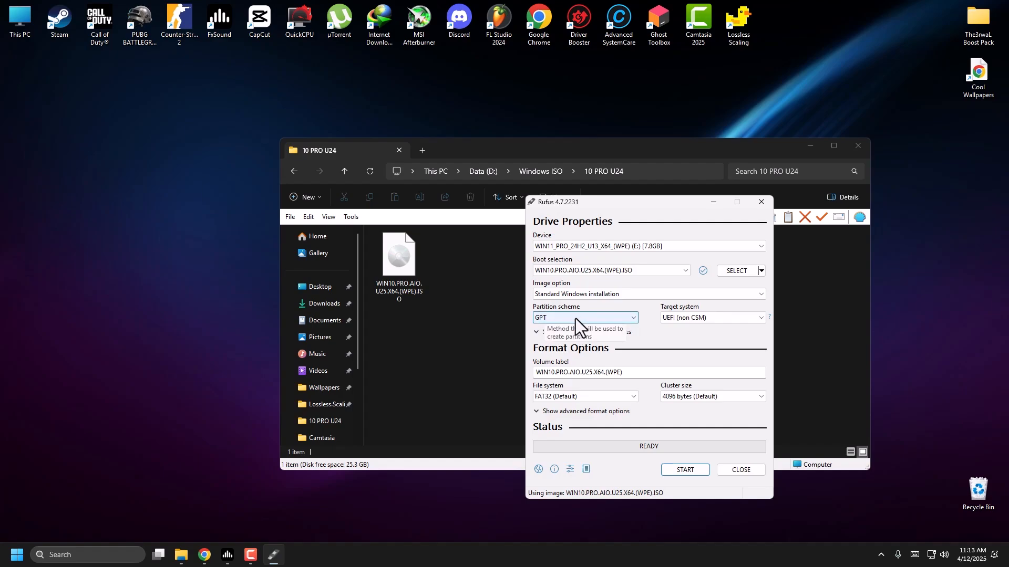
pyautogui.click(115, 554)
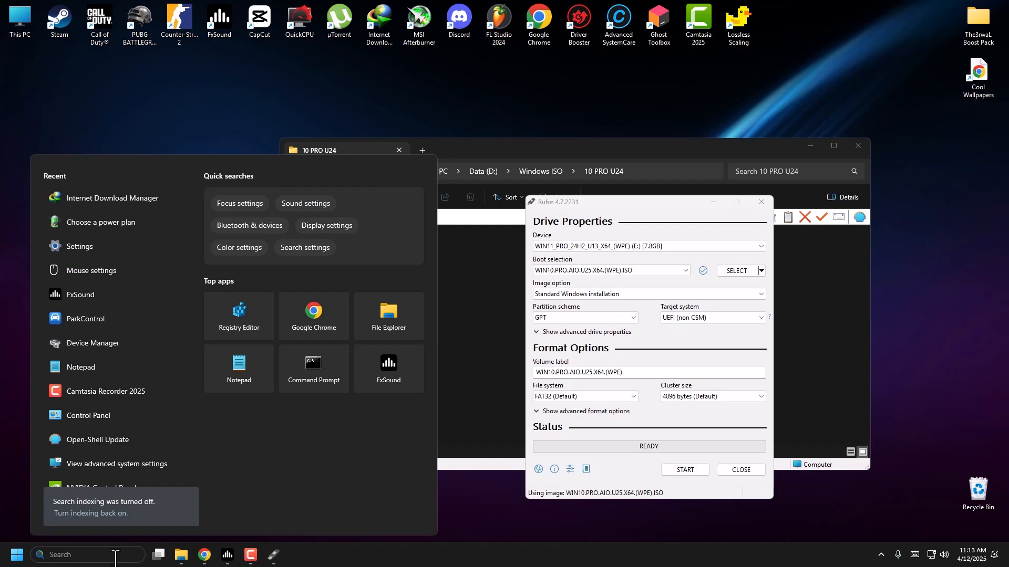
pyautogui.write('system in')
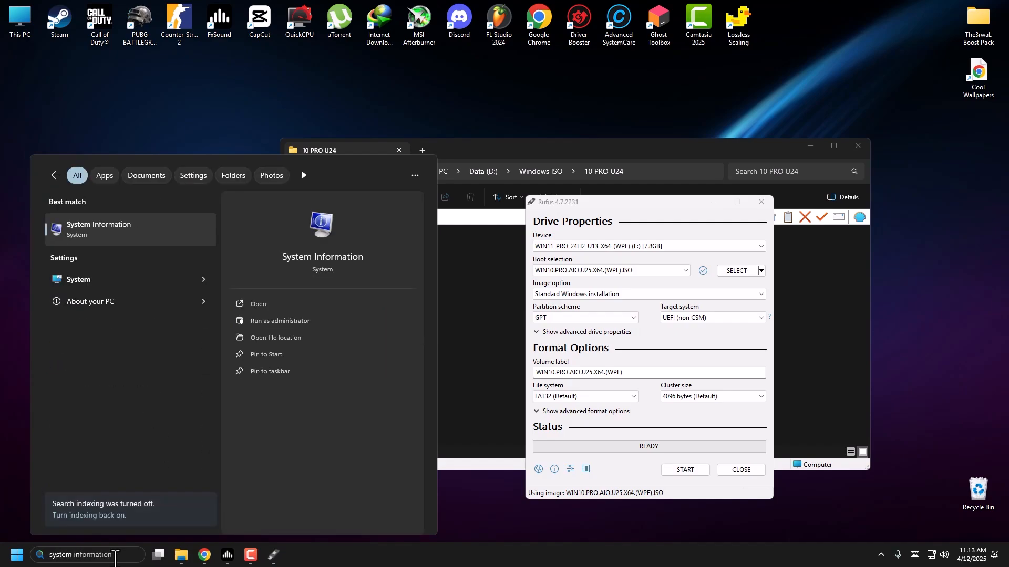
pyautogui.write('formation')
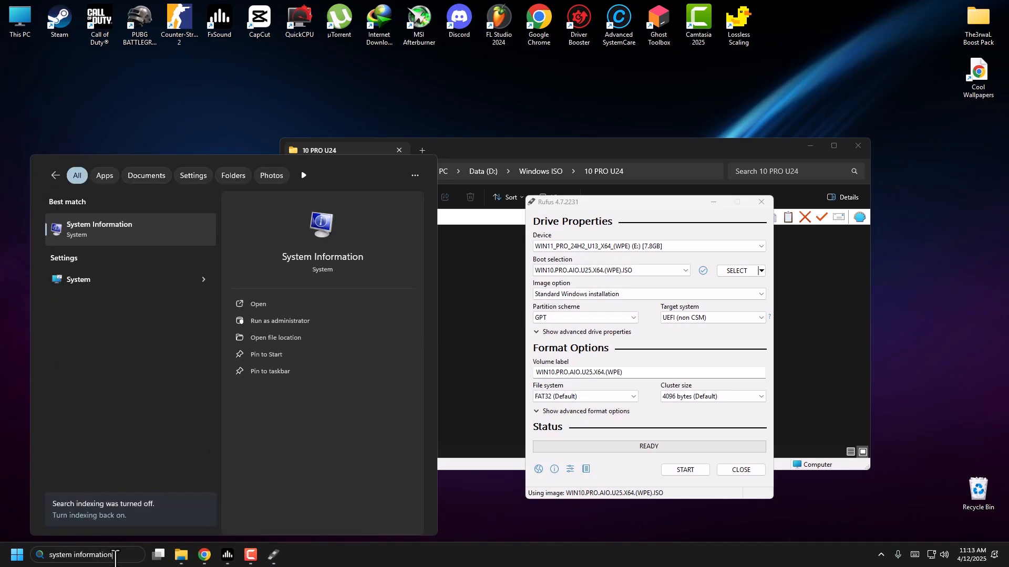
pyautogui.click(162, 230)
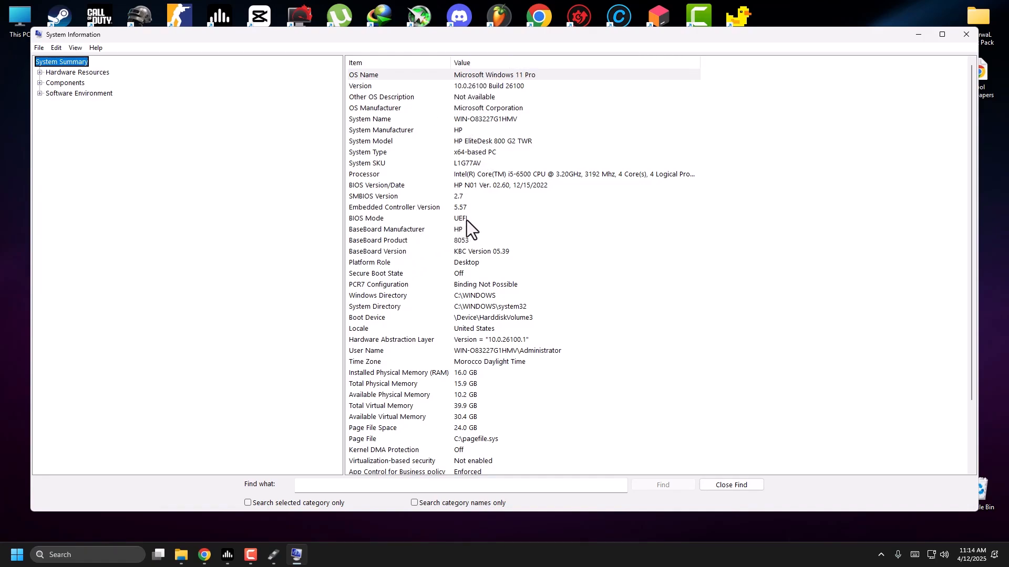
pyautogui.click(378, 220)
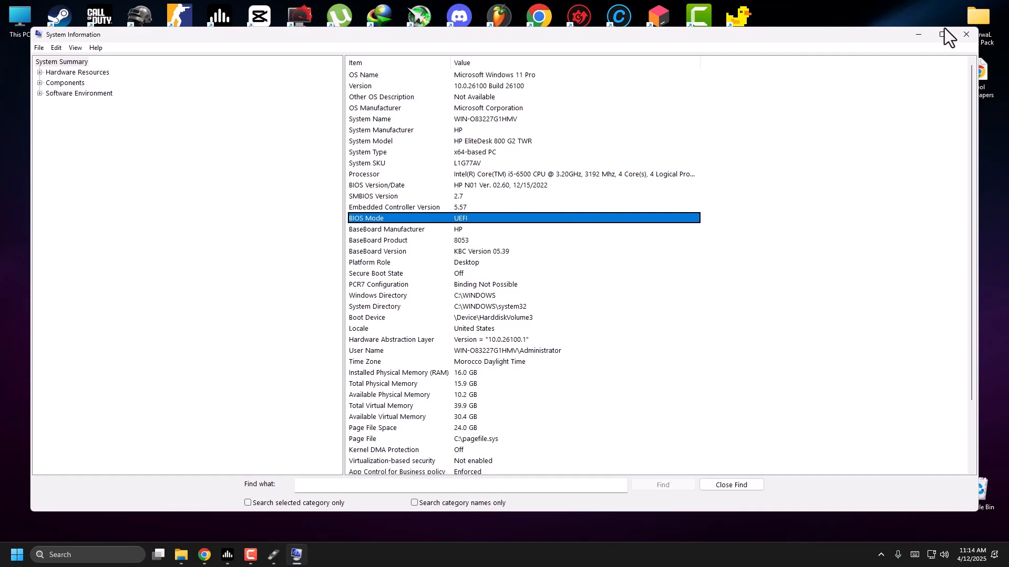
pyautogui.click(914, 34)
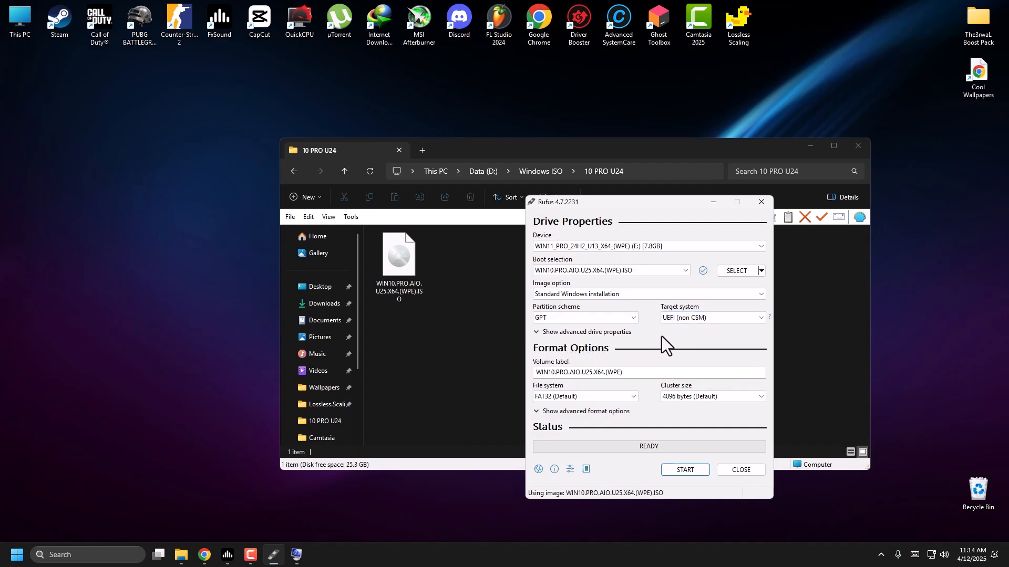
# Start writing the Windows 10 image to the USB drive with data collection disabled, accepting the revoked bootloader and data erasure
pyautogui.click(689, 475)
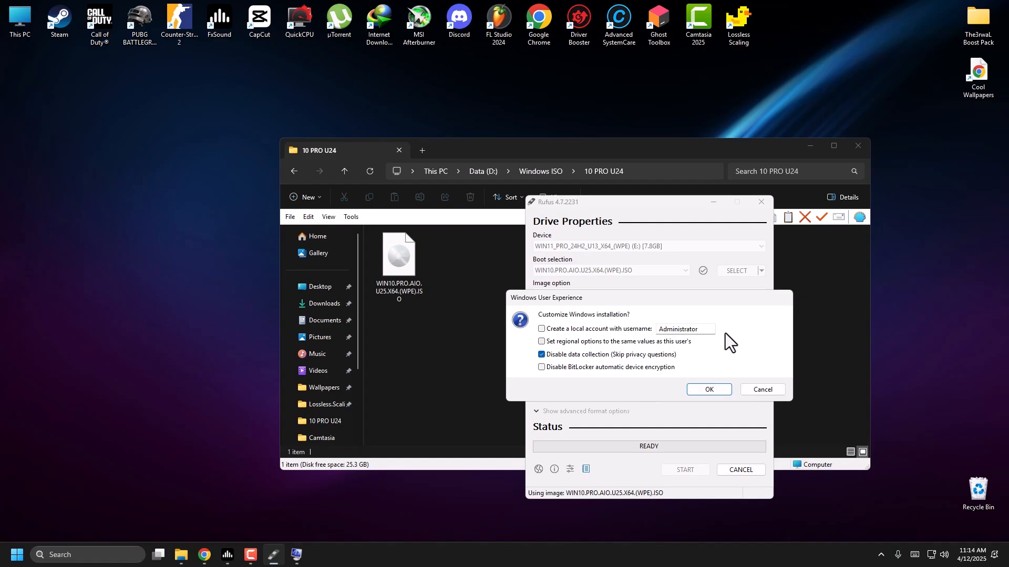
pyautogui.click(709, 390)
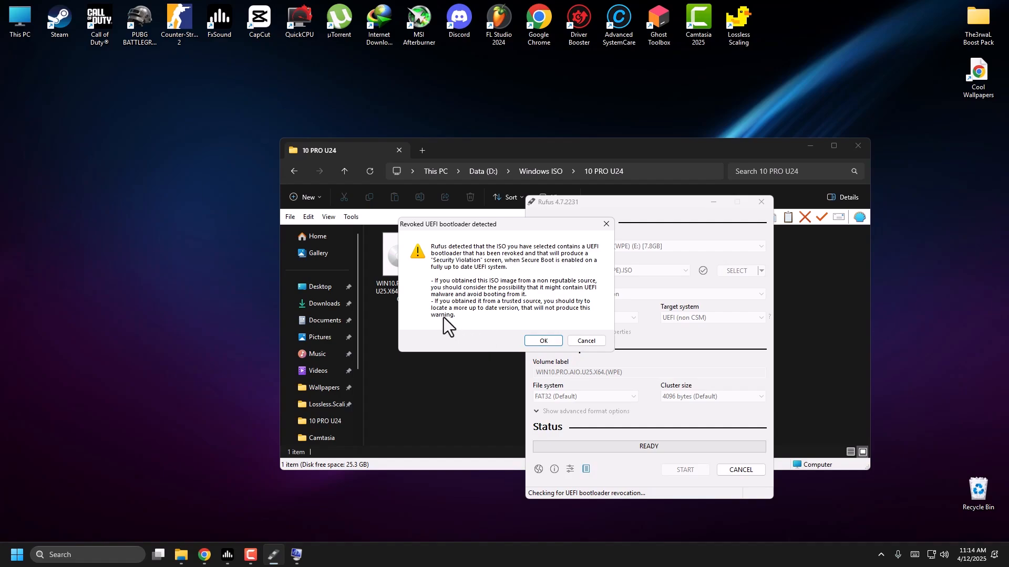
pyautogui.click(531, 342)
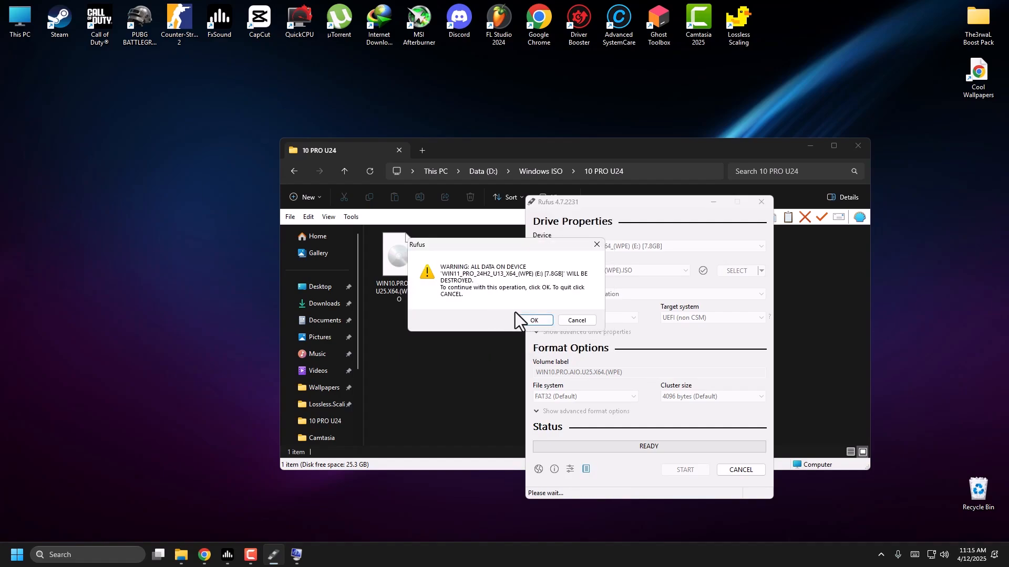
pyautogui.click(534, 321)
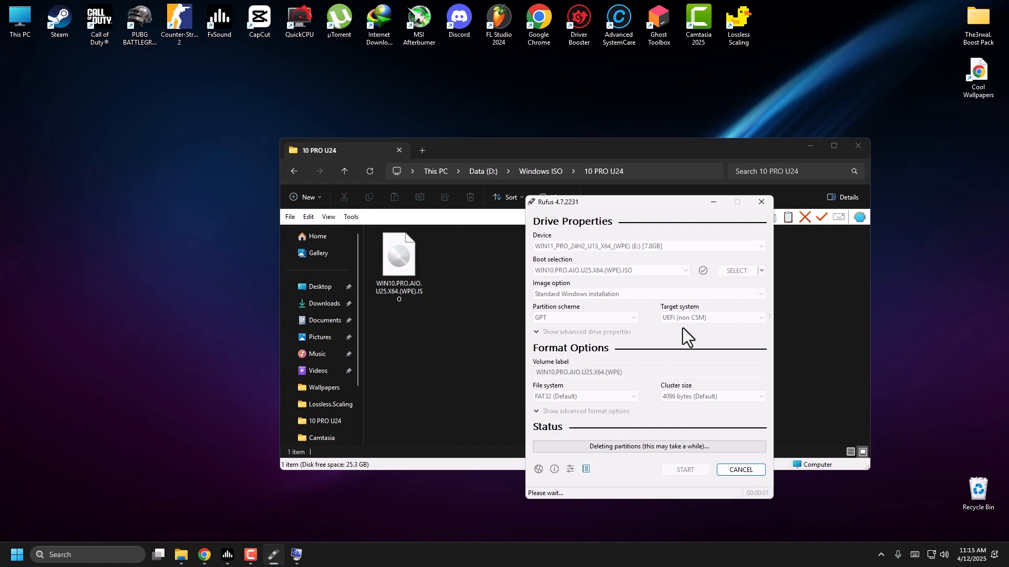
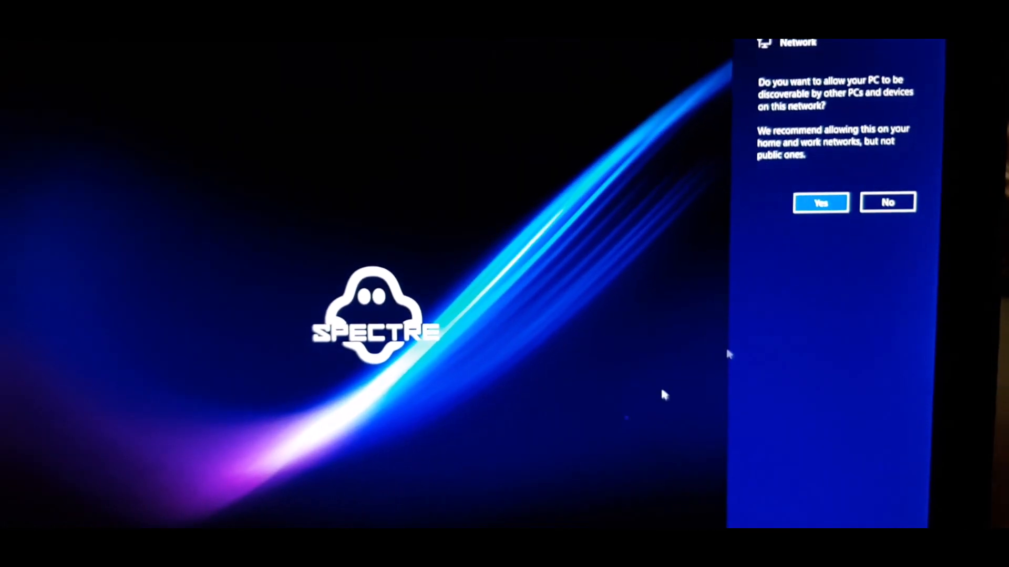
# Answer the network discovery prompt, then choose Windows 10 version 22H2 with option 1 and accept the restart
pyautogui.click(864, 232)
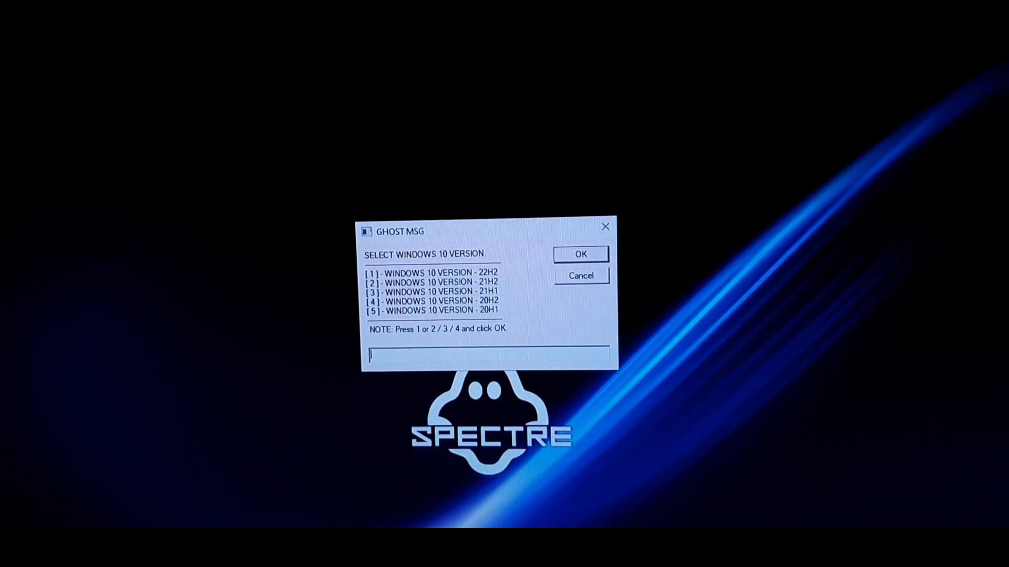
pyautogui.write('1')
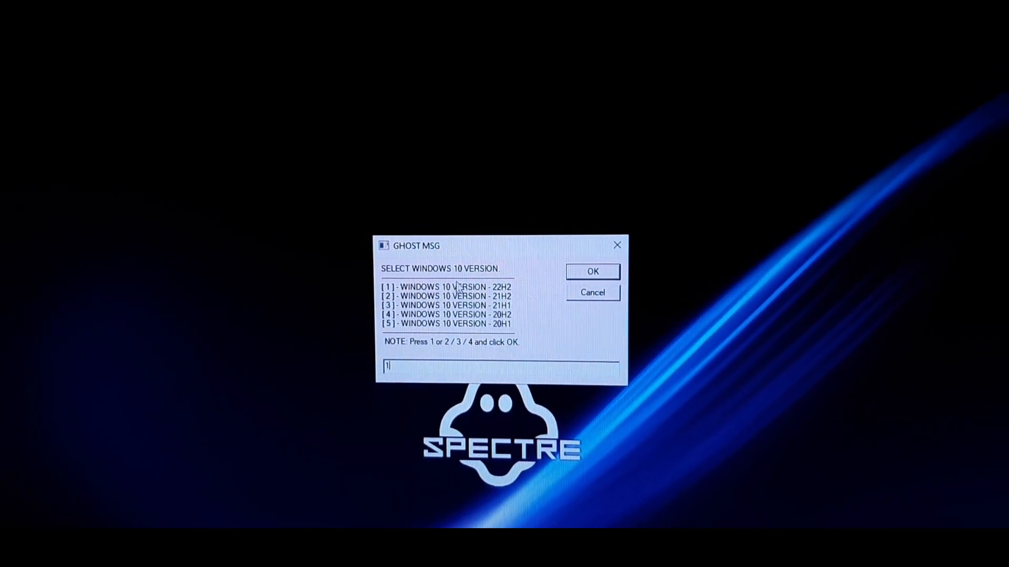
pyautogui.click(587, 274)
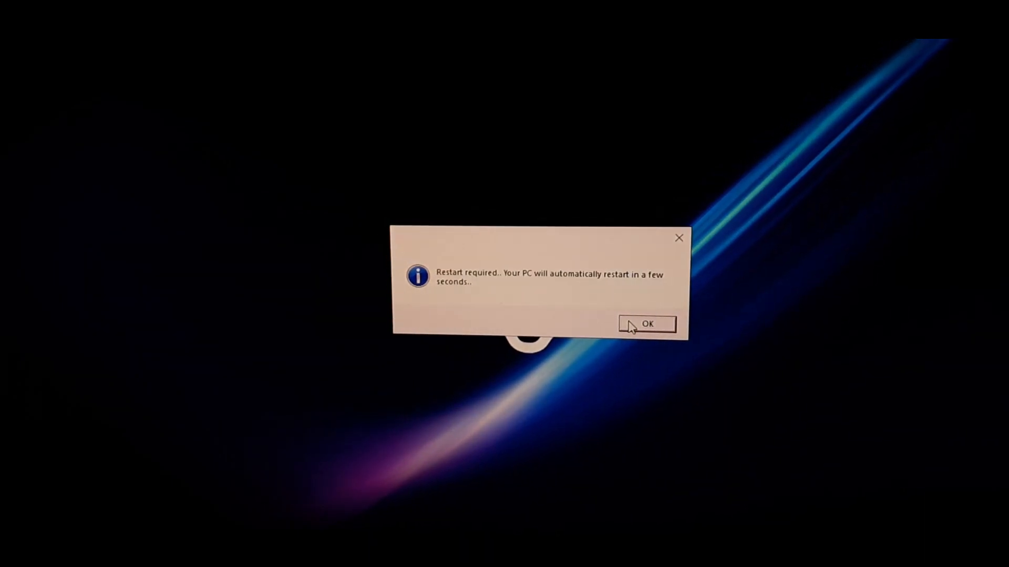
pyautogui.click(630, 319)
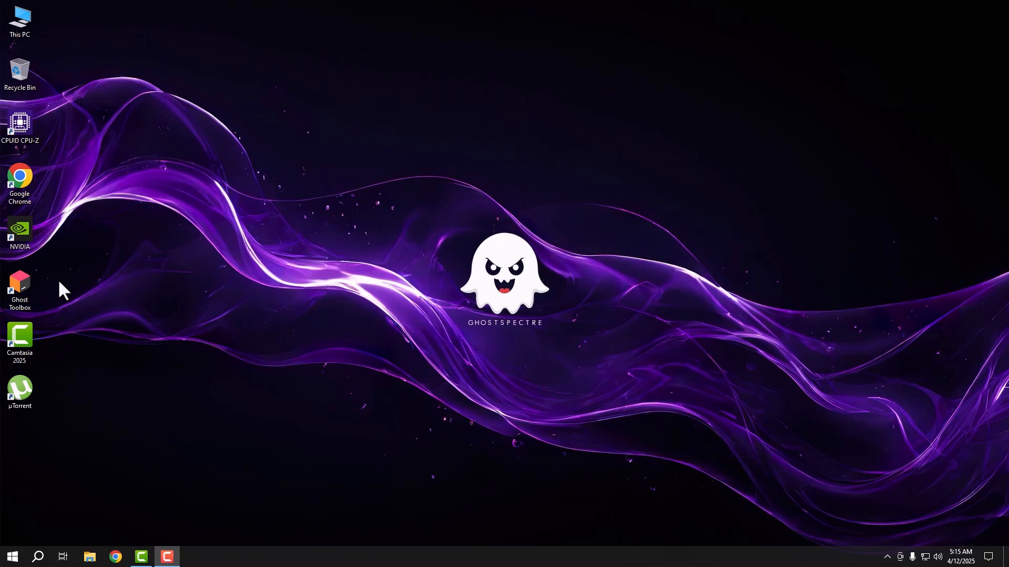
# Launch Ghost Toolbox and move its window to the middle of the desktop
pyautogui.doubleClick(28, 288)
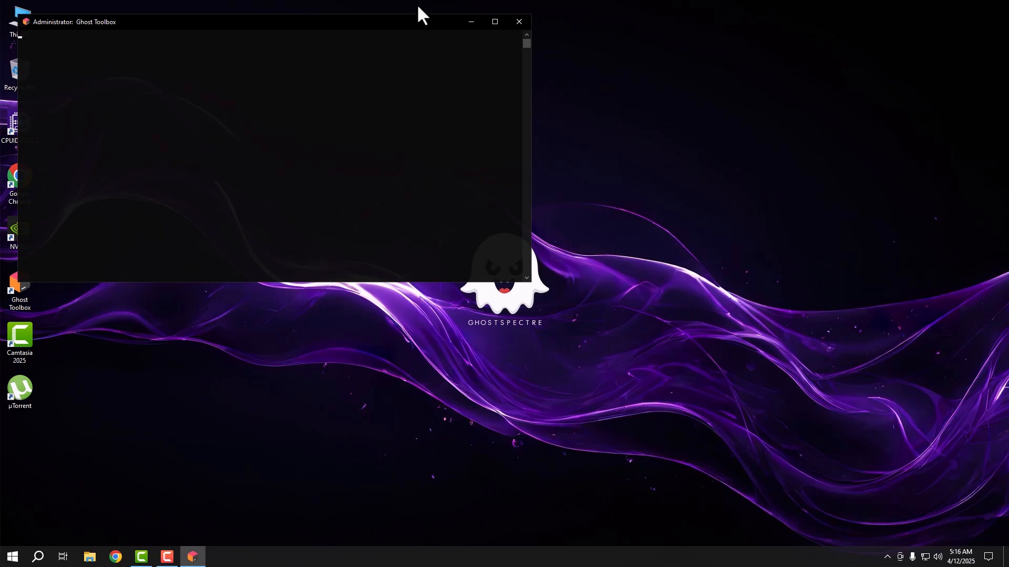
pyautogui.moveTo(413, 23); pyautogui.dragTo(585, 115)
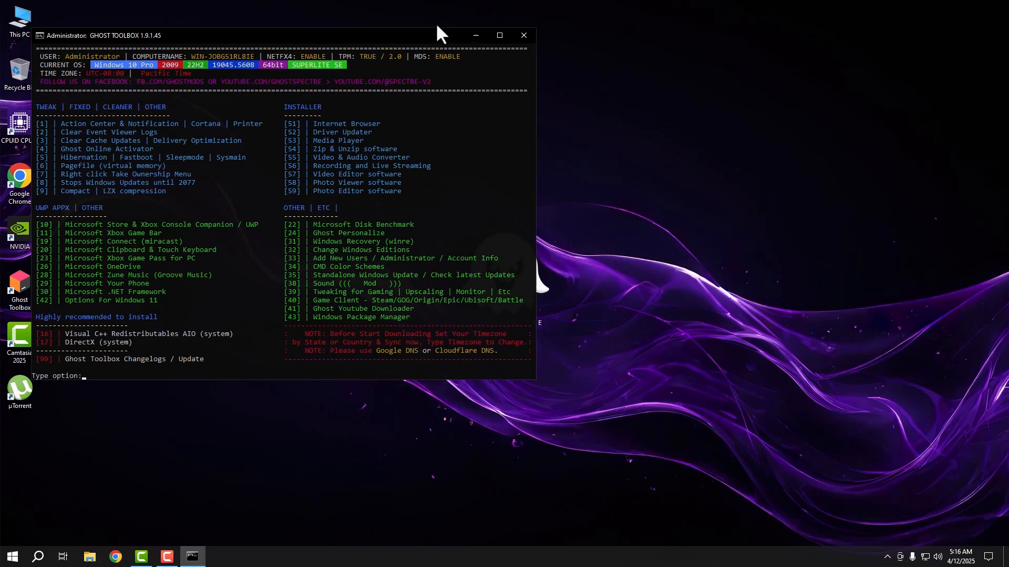
pyautogui.moveTo(436, 40); pyautogui.dragTo(711, 112)
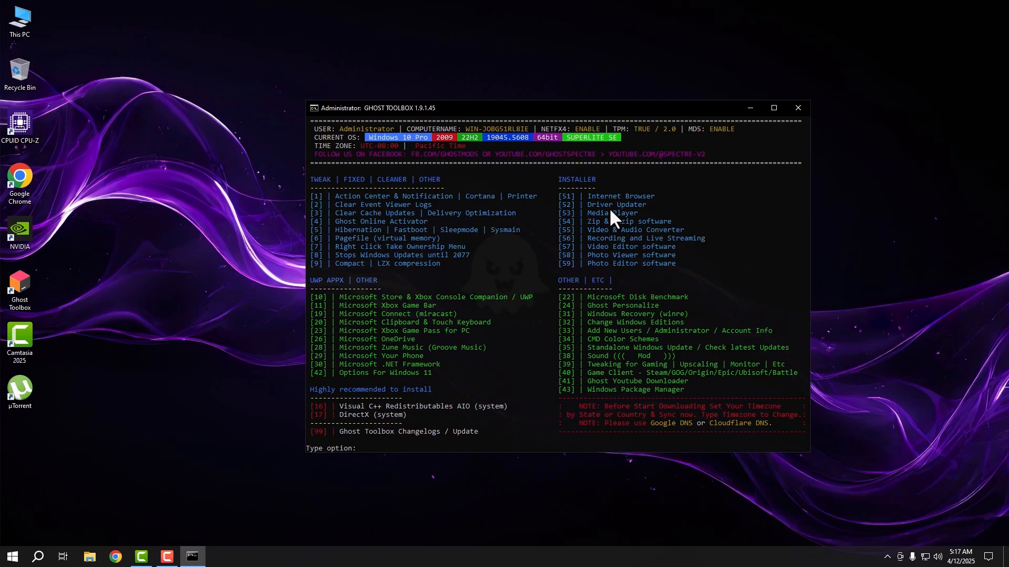
# Install Driver Booster from Ghost Toolbox using option 52 for Driver Updater and option 2
pyautogui.write('52')
pyautogui.press('Return')
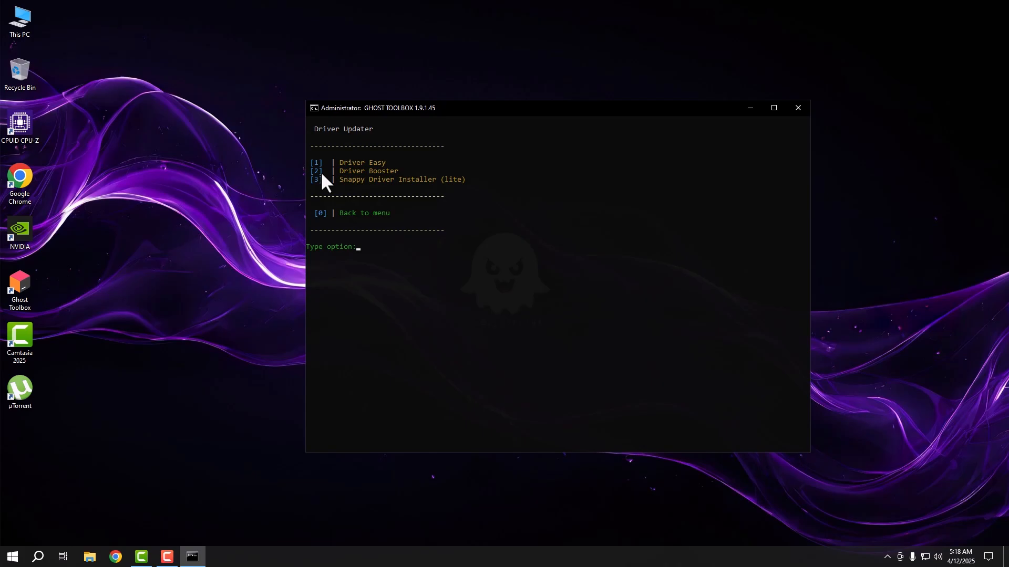
pyautogui.write('2')
pyautogui.press('Return')
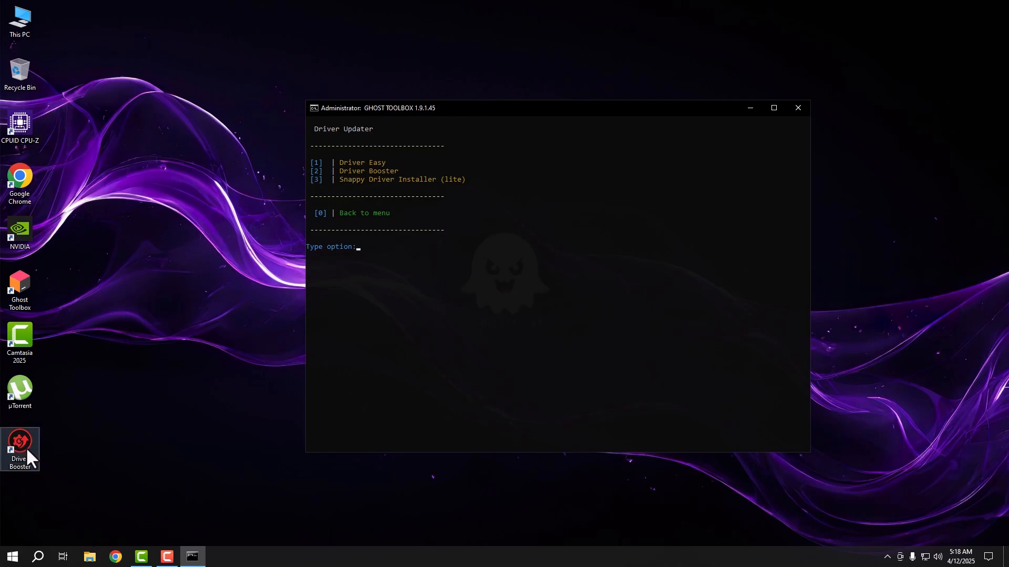
# Open Driver Booster, scan the PC's drivers, and review the outdated drivers and missing game components
pyautogui.click(66, 445)
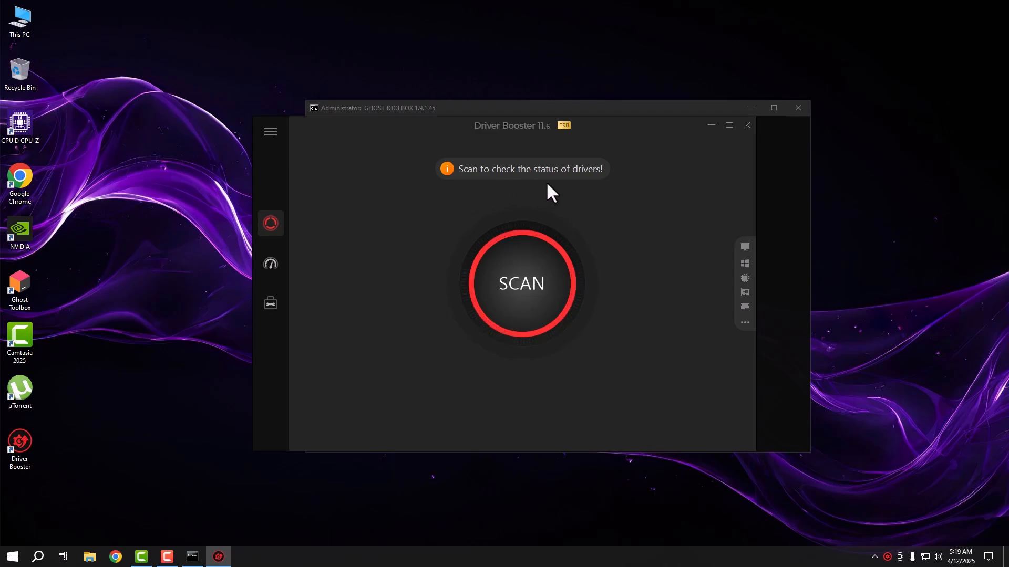
pyautogui.click(547, 277)
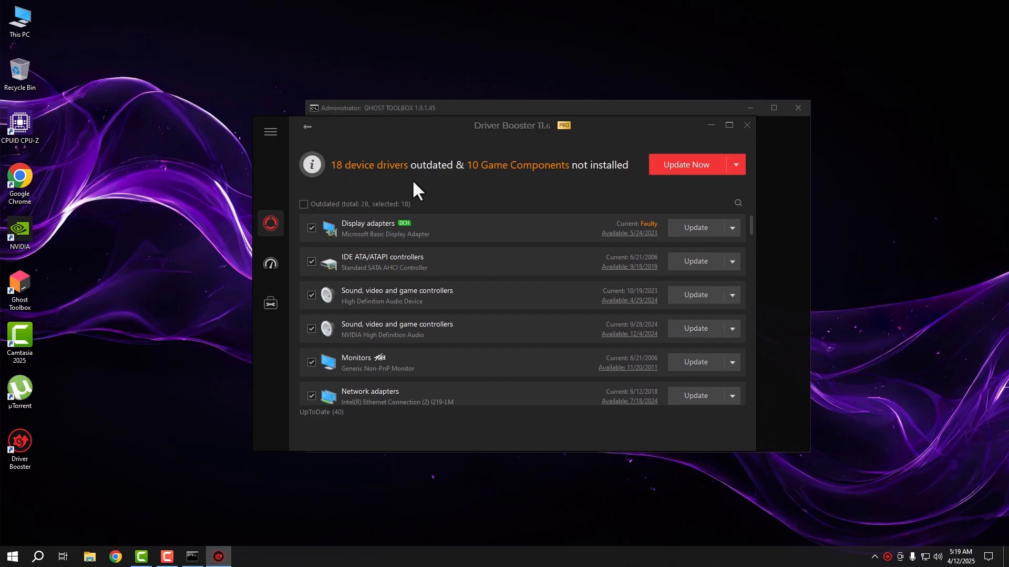
pyautogui.scroll(-15, 510, 289)
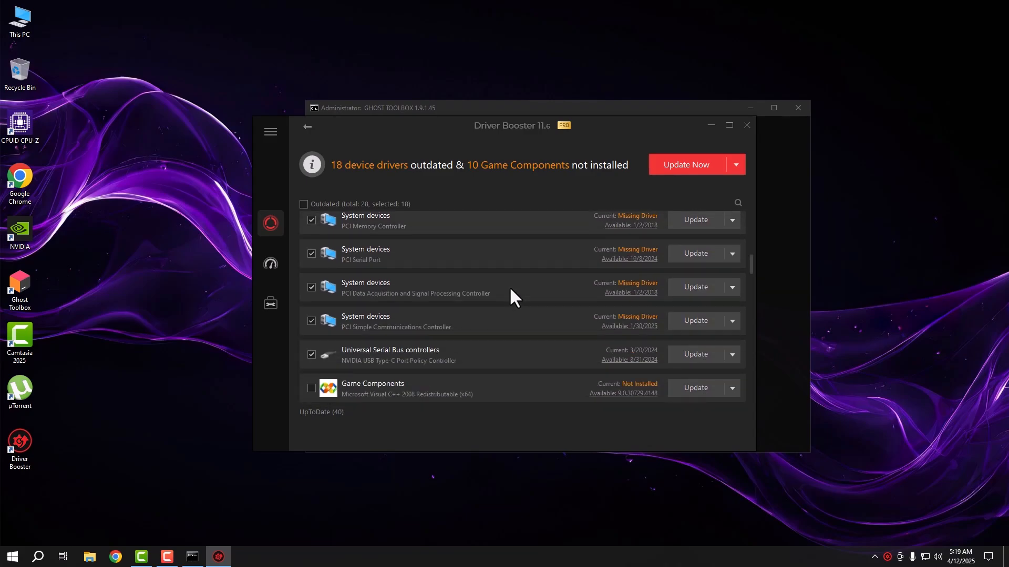
pyautogui.scroll(-3, 509, 286)
pyautogui.scroll(10, 509, 286)
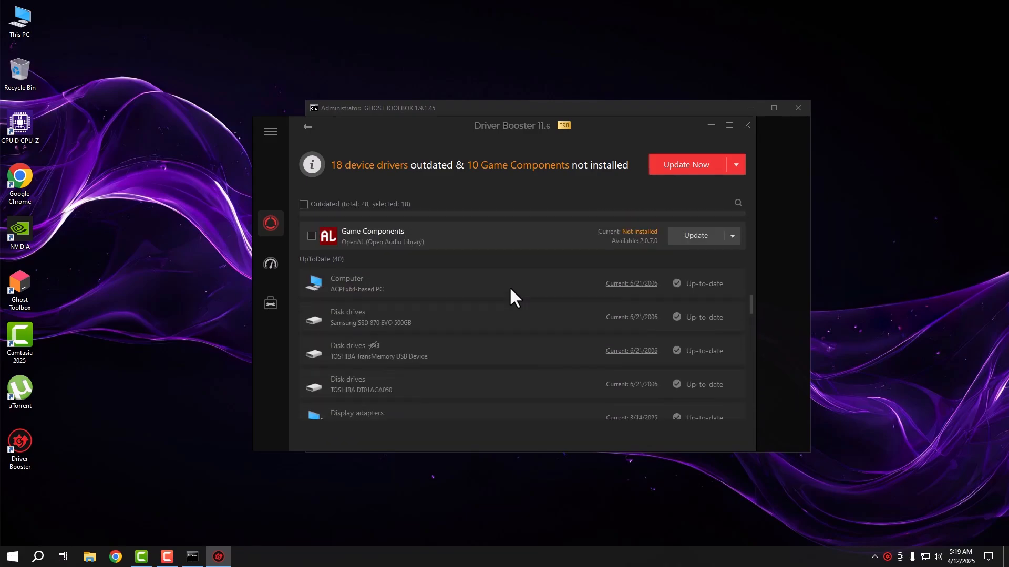
pyautogui.scroll(5, 509, 289)
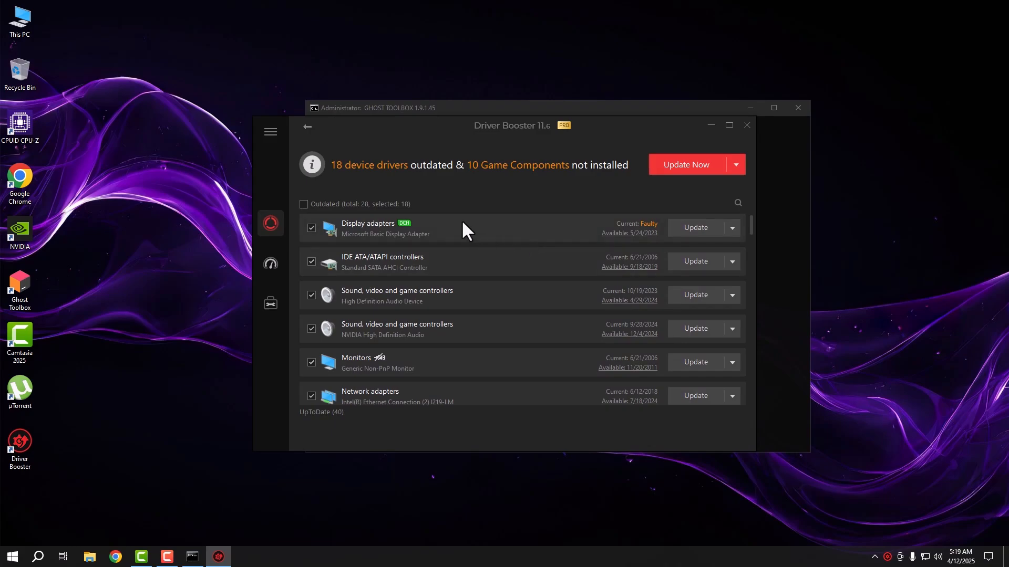
pyautogui.scroll(-5, 484, 279)
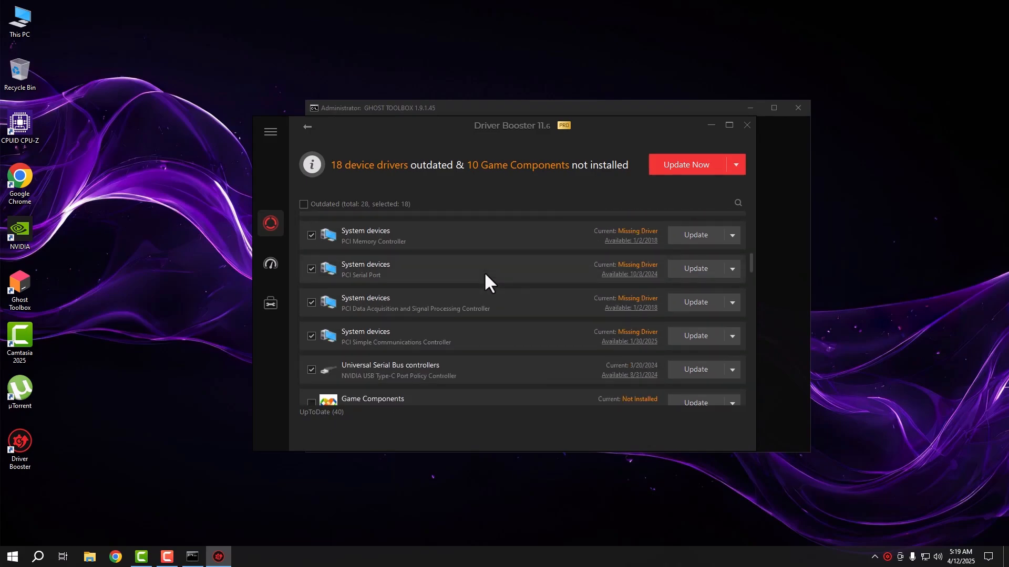
pyautogui.scroll(-3, 484, 273)
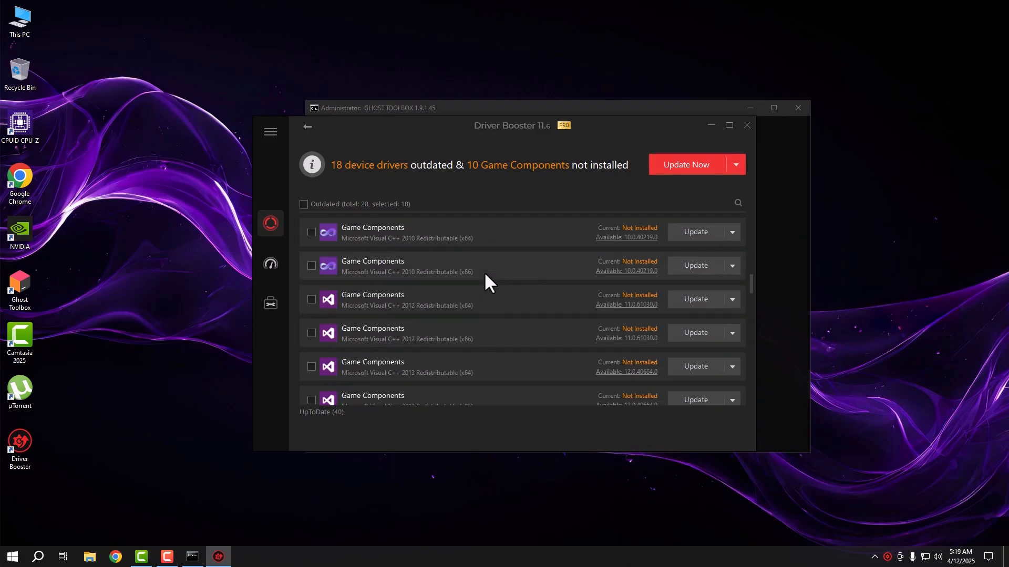
pyautogui.scroll(-3, 483, 272)
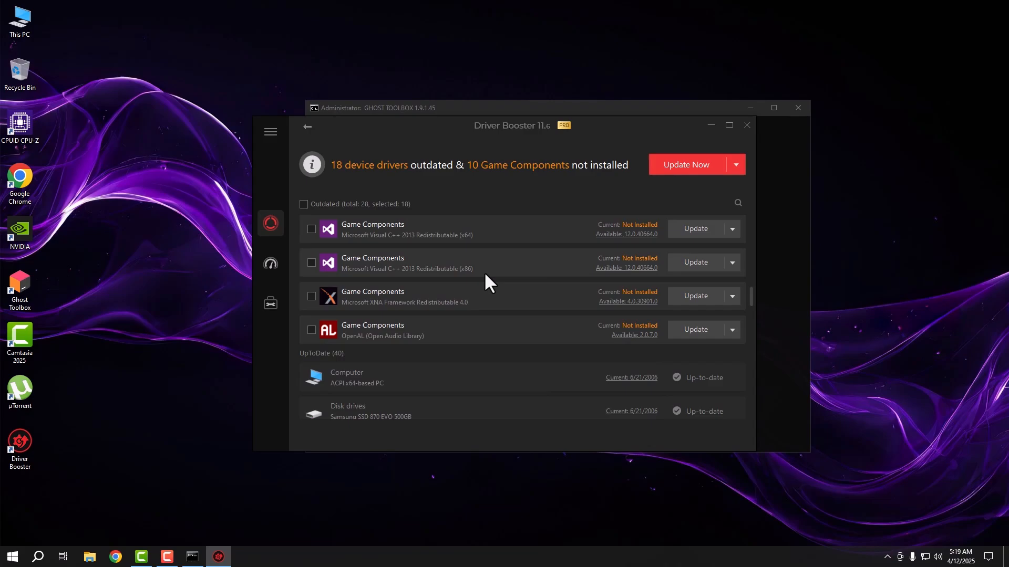
pyautogui.scroll(1, 484, 272)
# Select all outdated drivers and game components and start updating them, accepting the installation notices
pyautogui.scroll(10, 484, 272)
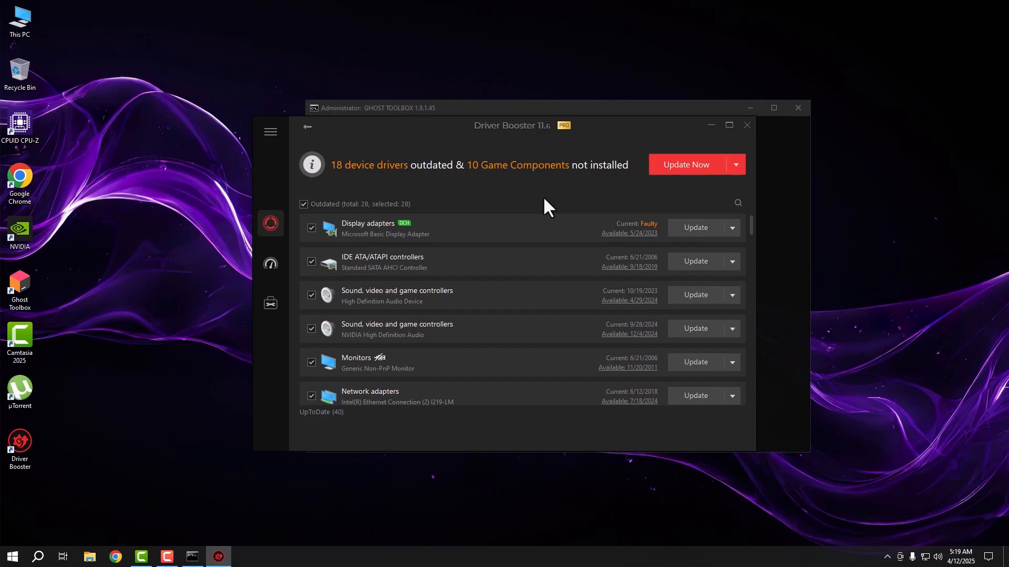
pyautogui.scroll(-3, 543, 196)
pyautogui.scroll(3, 577, 190)
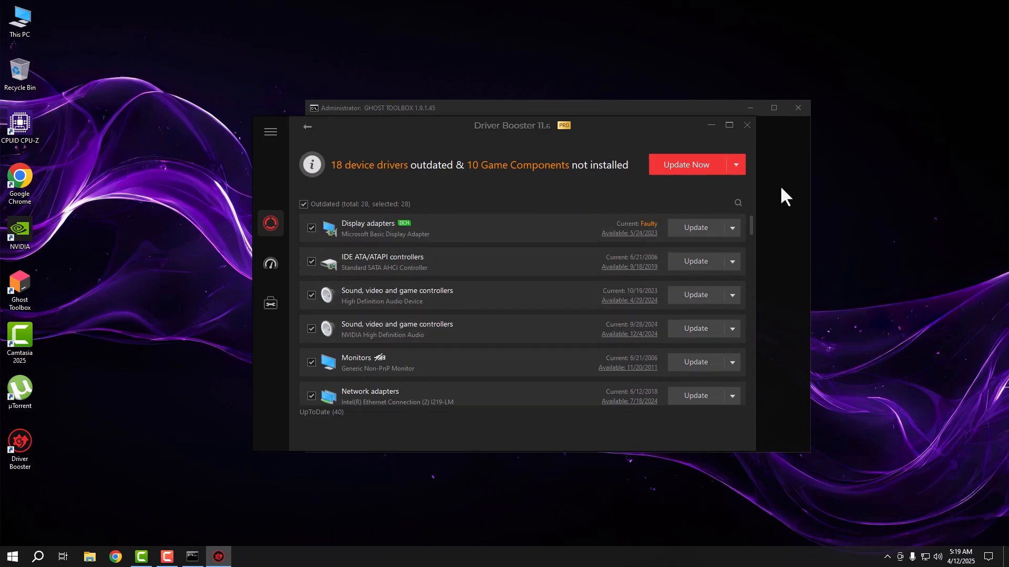
pyautogui.click(678, 164)
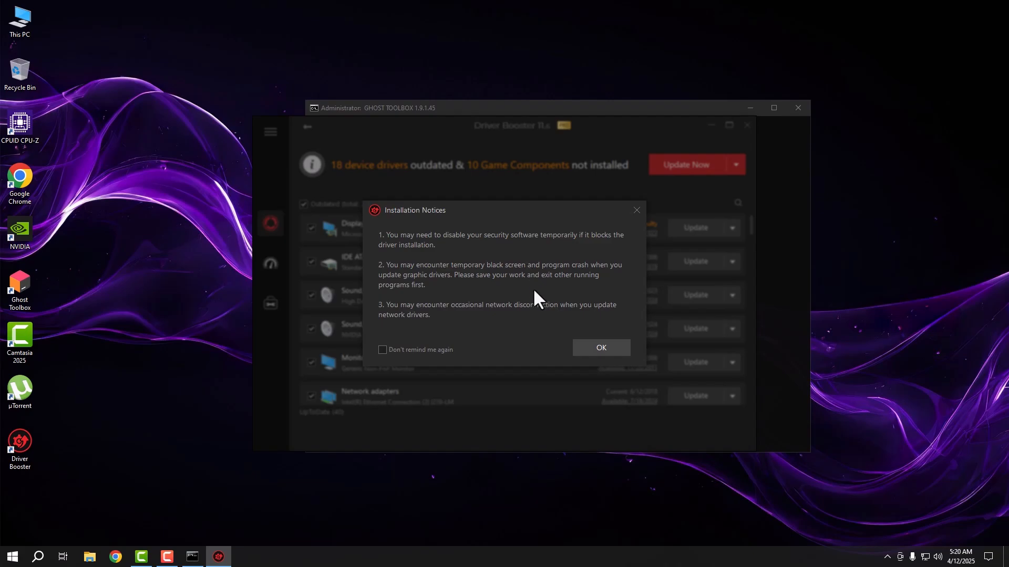
pyautogui.click(600, 348)
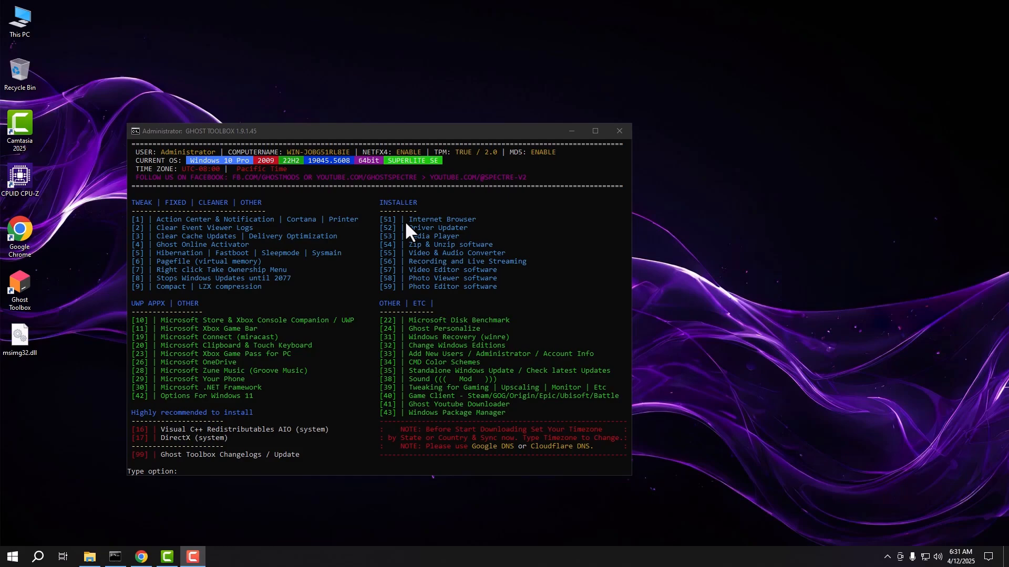
# View the Internet Browser installers in Ghost Toolbox with option 51, return to the main menu with option 0, and minimize the toolbox
pyautogui.click(336, 465)
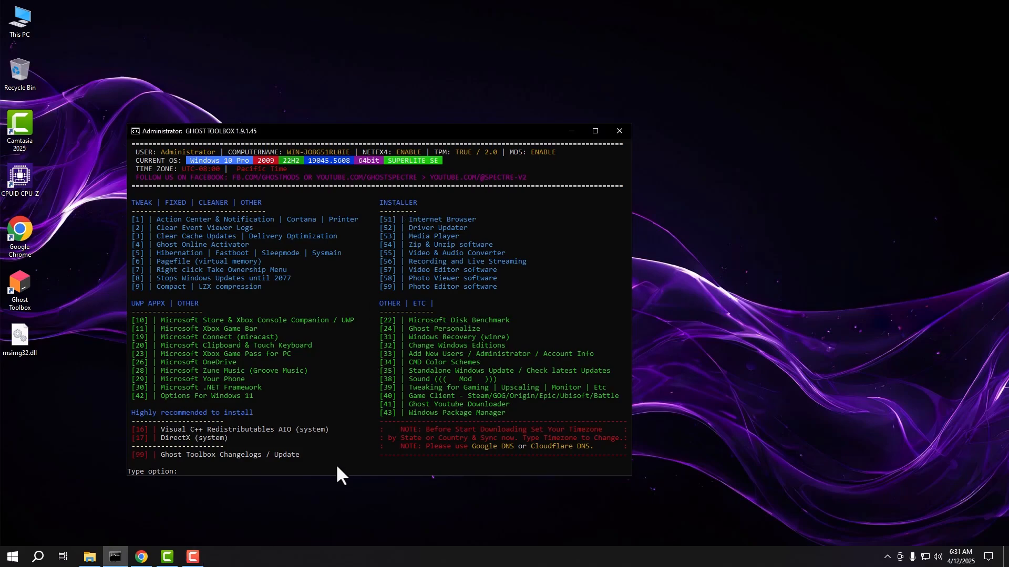
pyautogui.write('51')
pyautogui.press('Return')
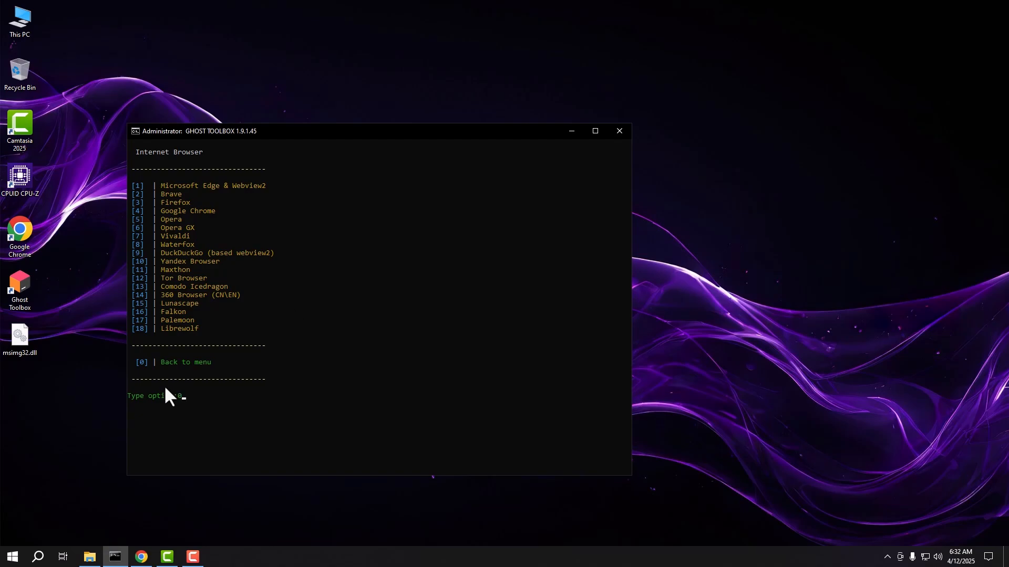
pyautogui.press('Return')
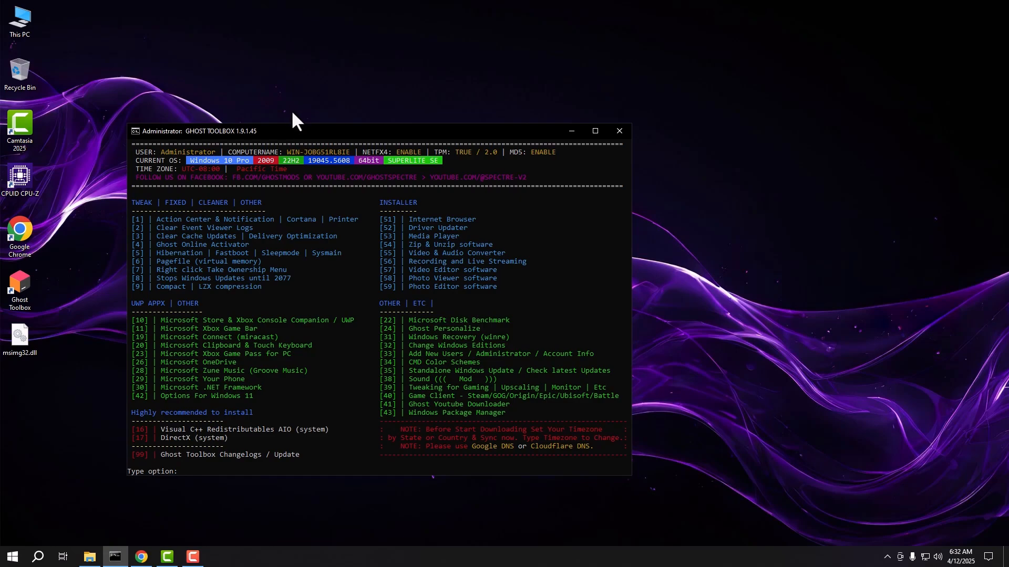
pyautogui.click(238, 37)
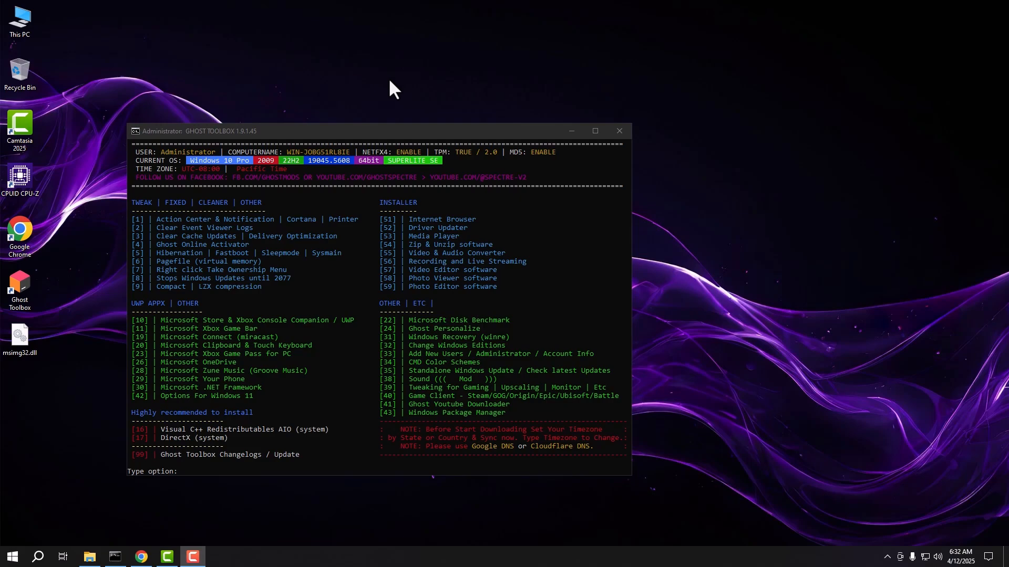
pyautogui.click(571, 132)
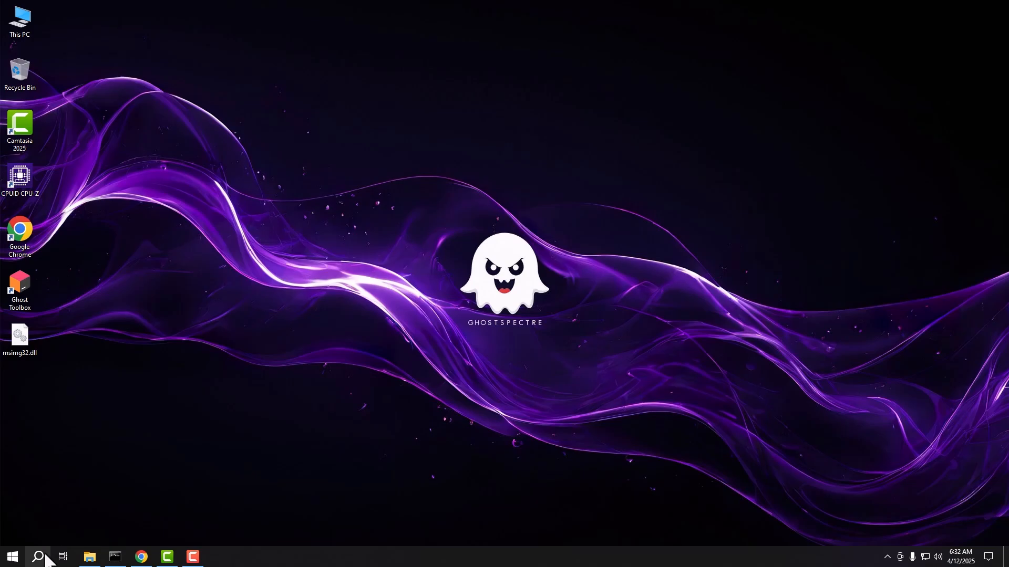
# Find the Windows Update settings through Windows search, resume the paused updates, and reopen that settings page
pyautogui.click(41, 558)
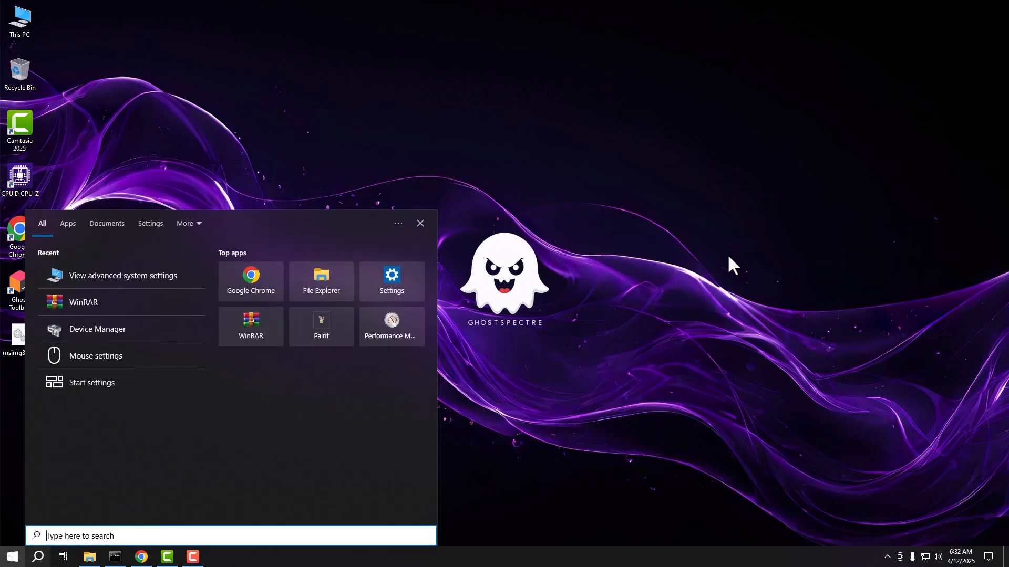
pyautogui.write('w')
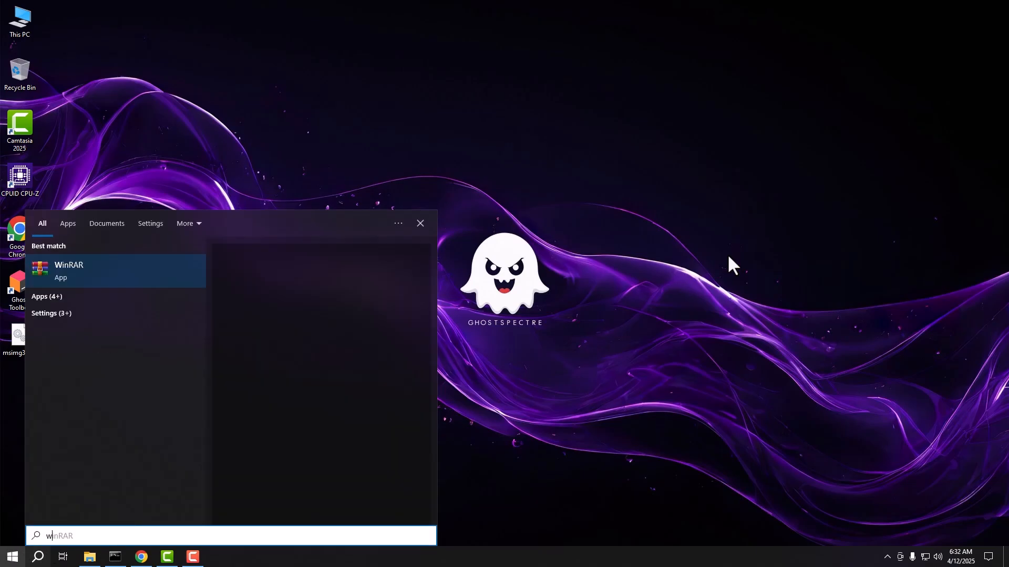
pyautogui.write('indows update')
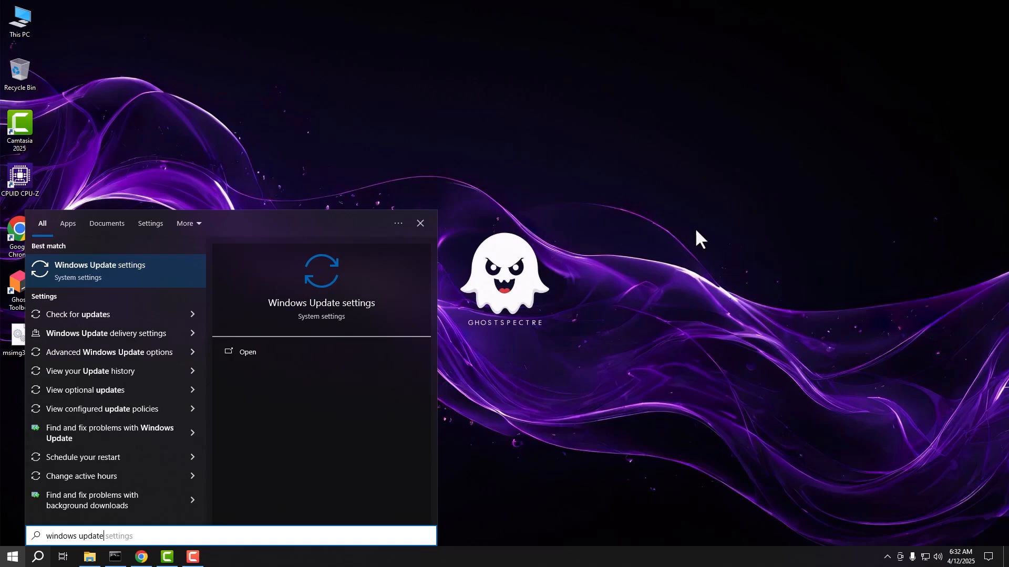
pyautogui.click(96, 279)
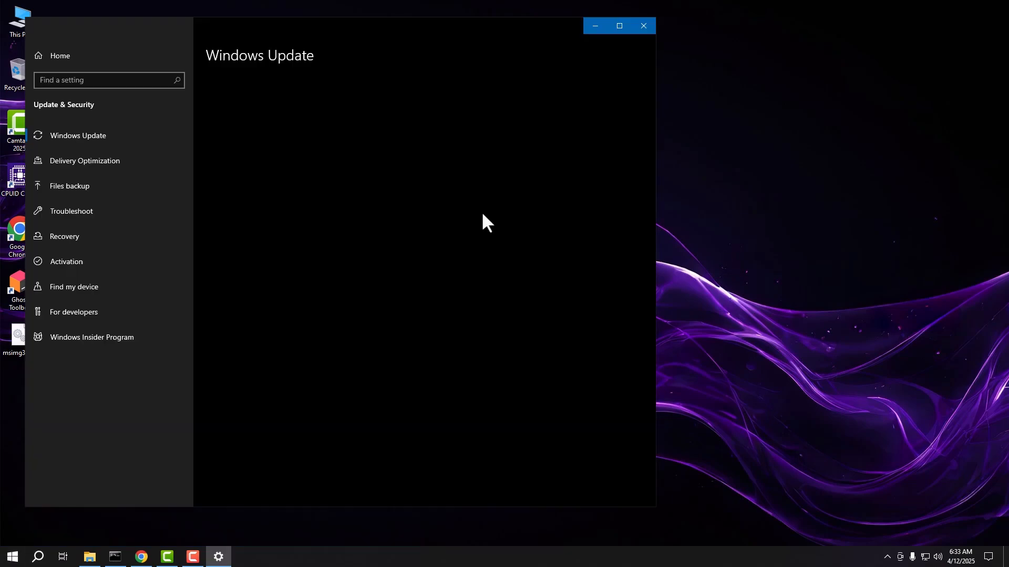
pyautogui.click(620, 26)
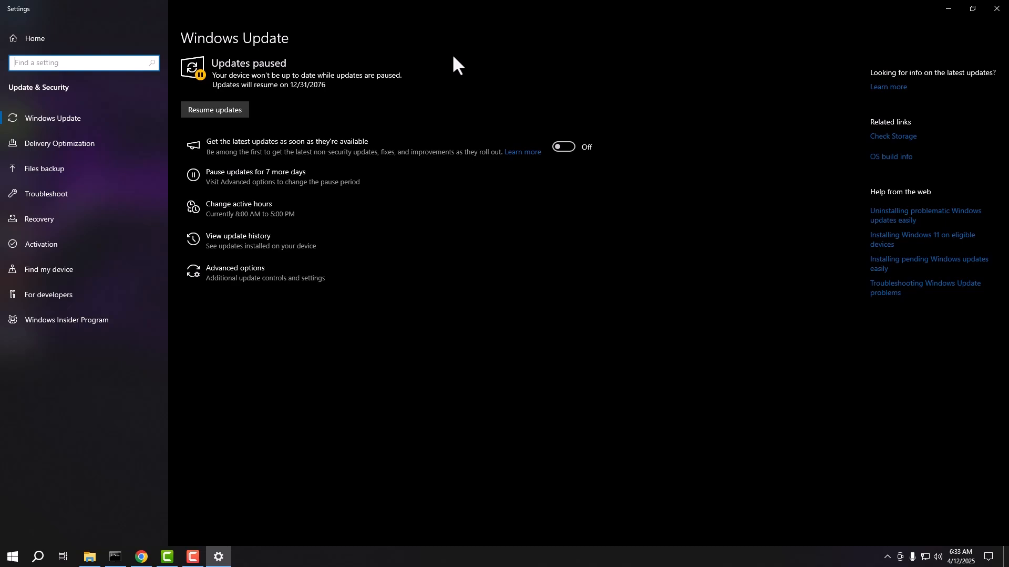
pyautogui.click(231, 110)
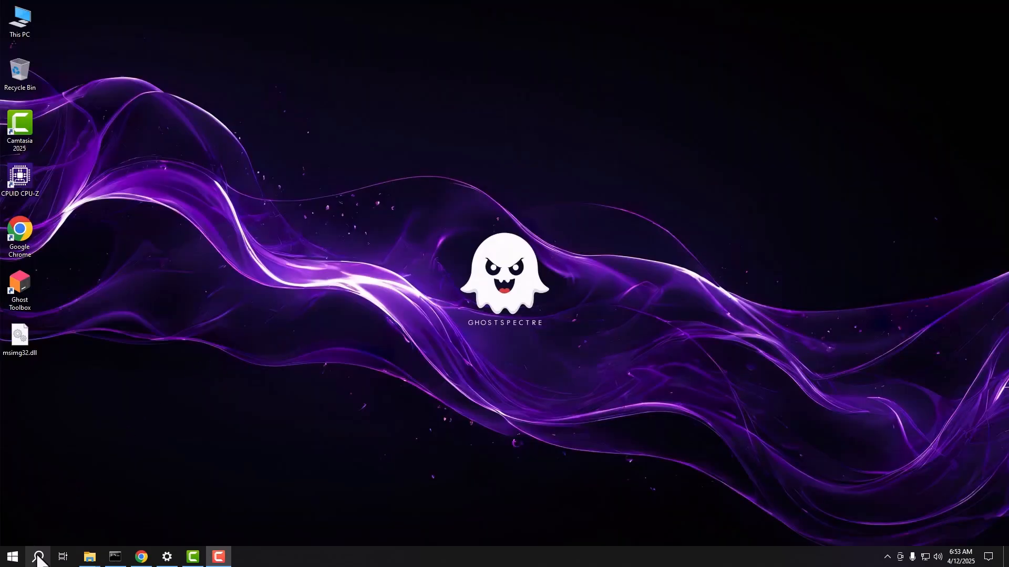
pyautogui.click(38, 558)
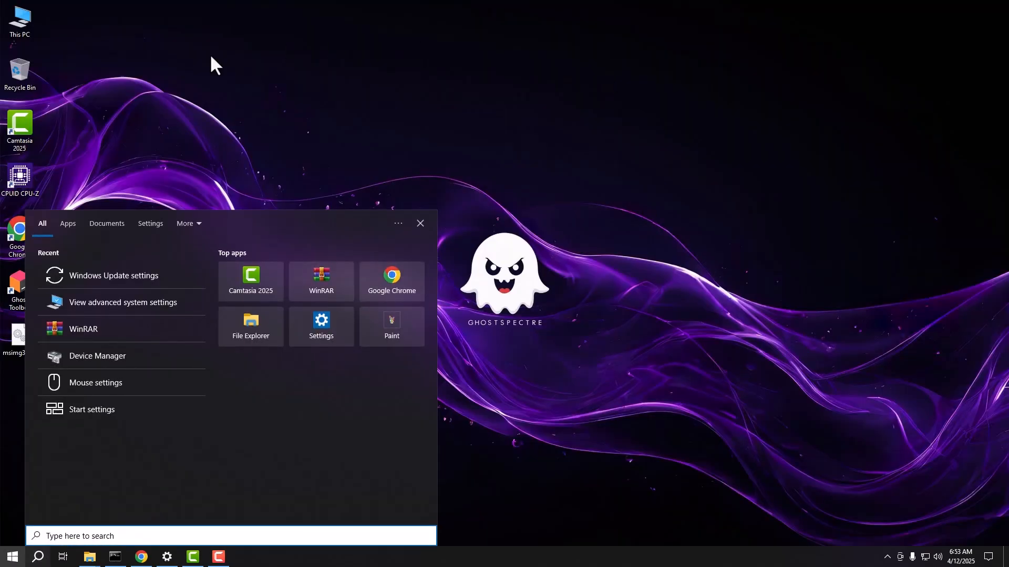
pyautogui.click(111, 275)
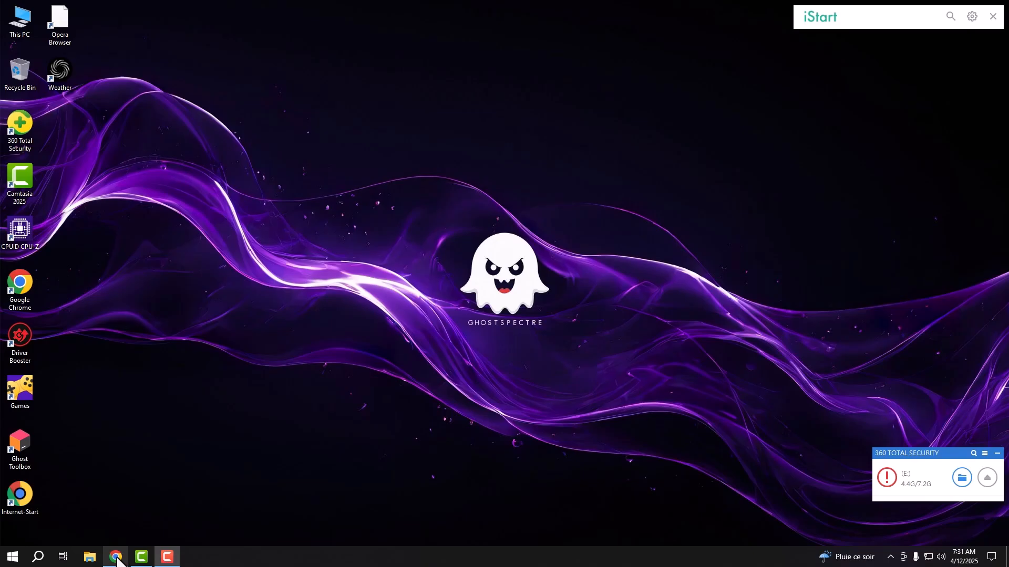
# Switch to Google Chrome and search the web for revo uninstaller
pyautogui.click(116, 556)
pyautogui.click(327, 33)
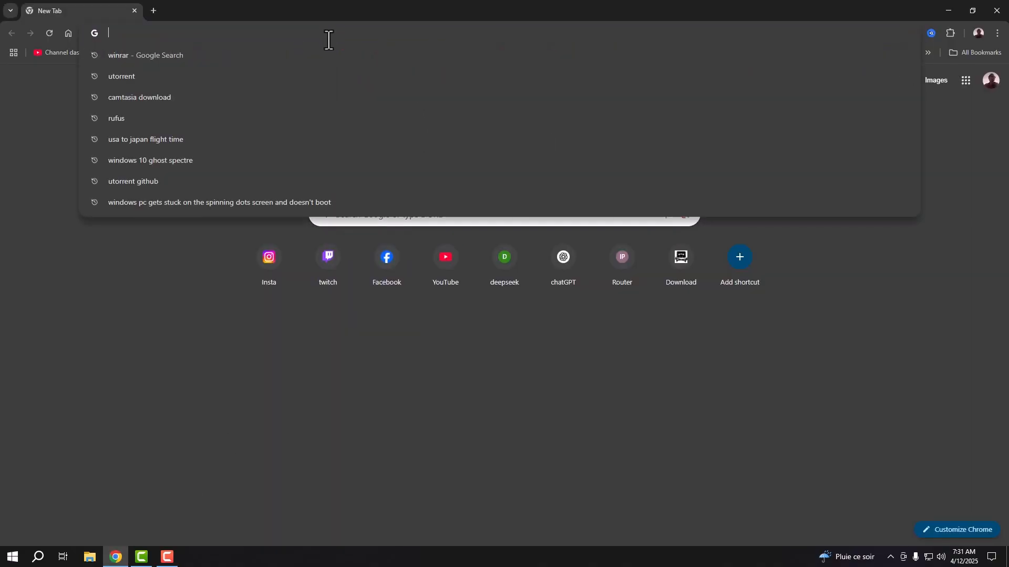
pyautogui.write('revo')
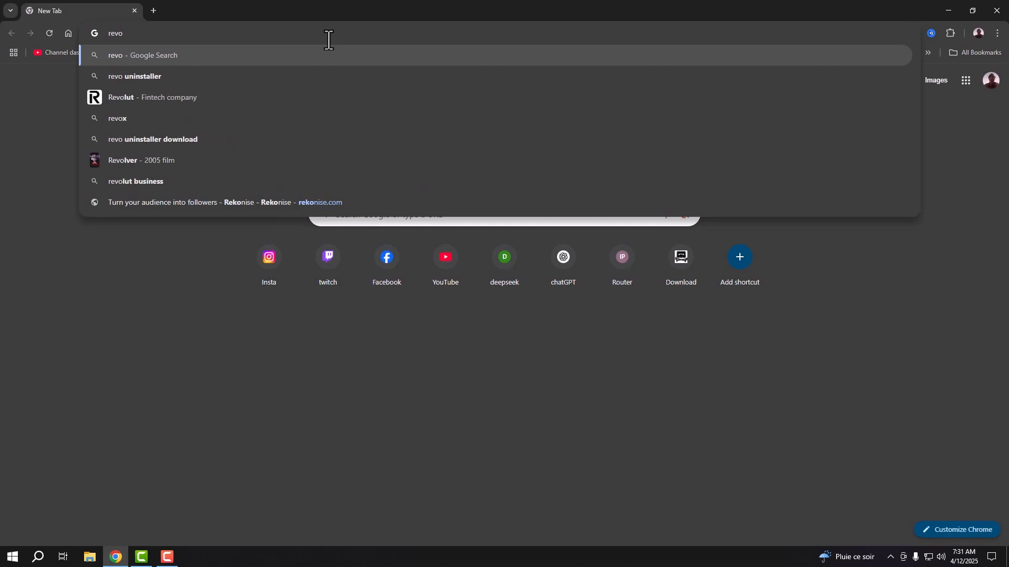
pyautogui.press('Down')
pyautogui.press('Return')
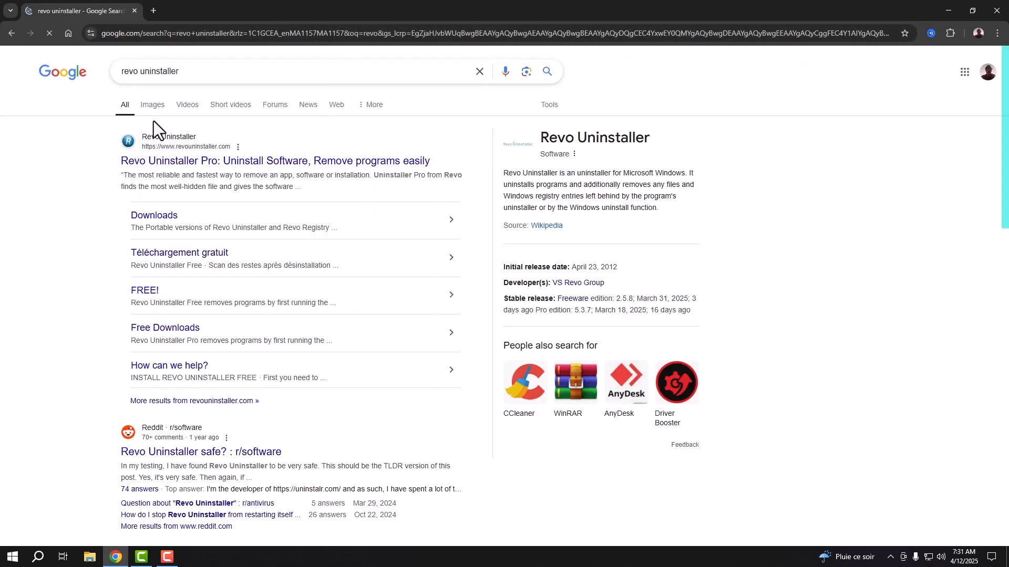
# Open the official Revo Uninstaller downloads page, dismiss the Easter offer, and download the free version of Revo Uninstaller
pyautogui.moveTo(154, 121); pyautogui.dragTo(788, 100)
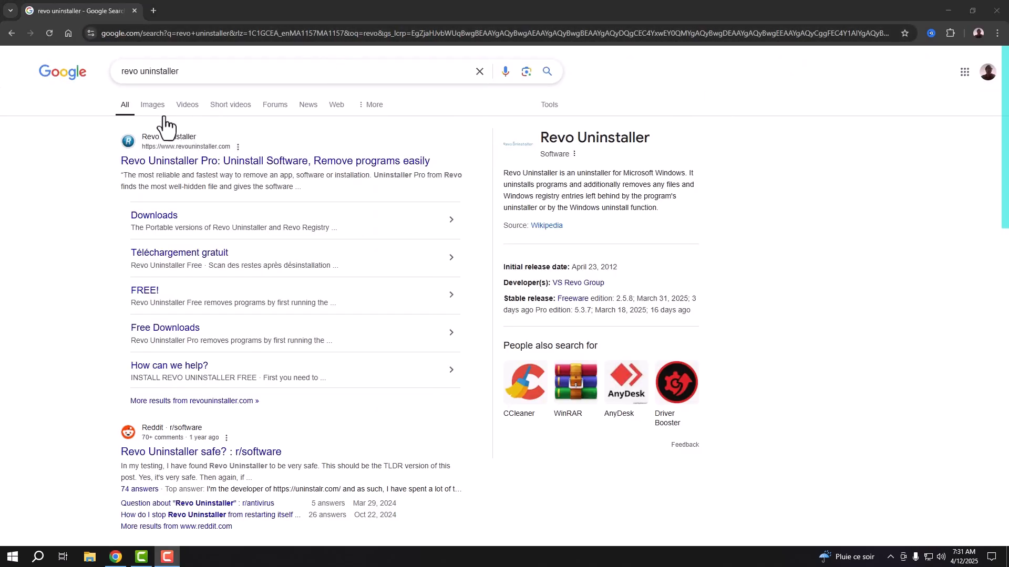
pyautogui.click(155, 217)
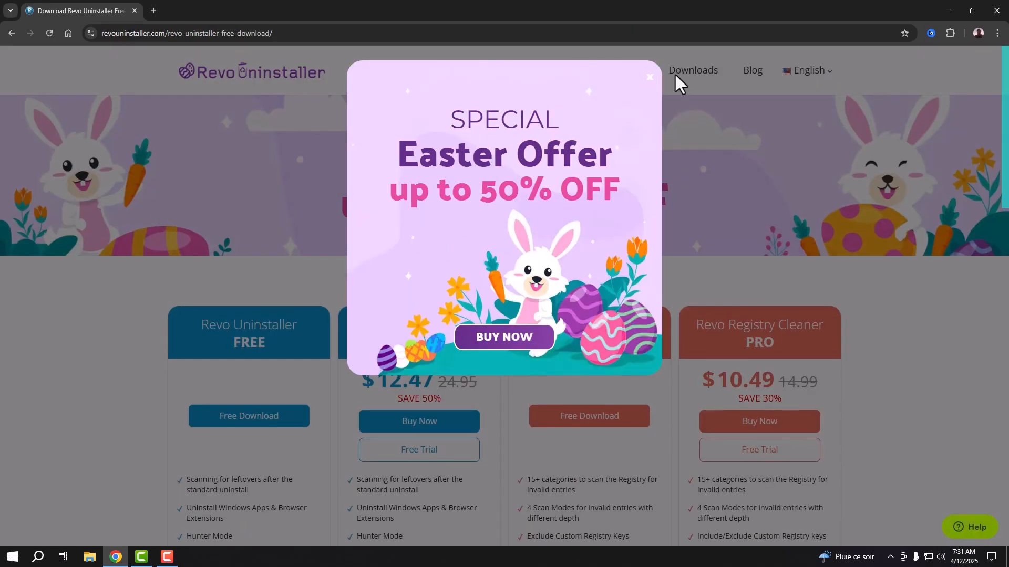
pyautogui.click(650, 77)
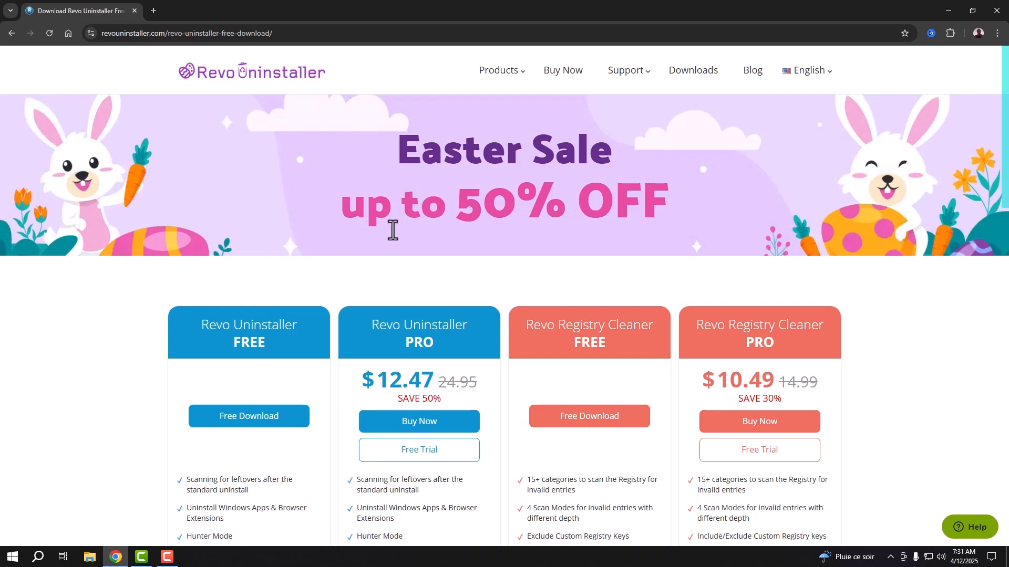
pyautogui.scroll(-2, 263, 307)
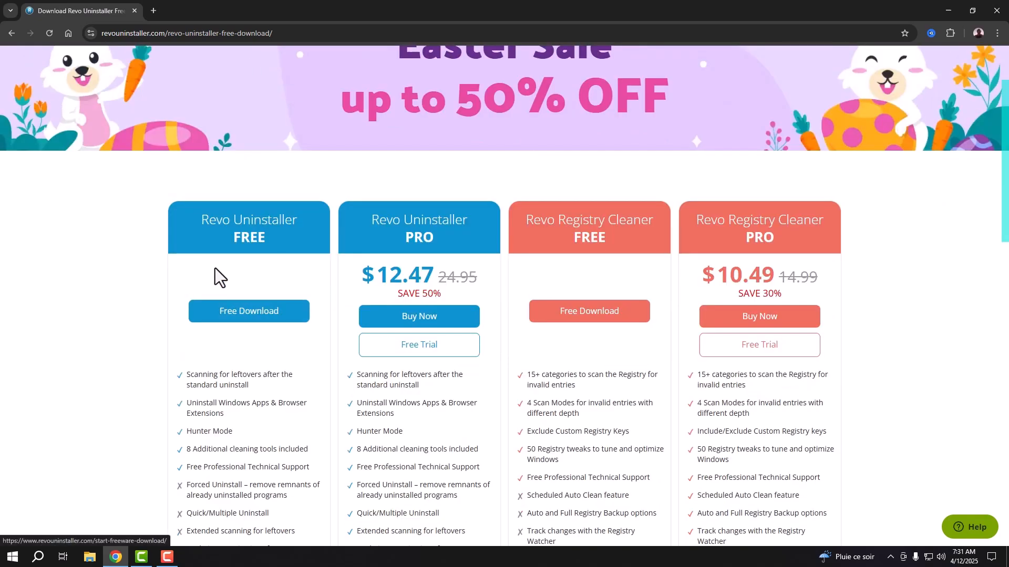
pyautogui.click(237, 313)
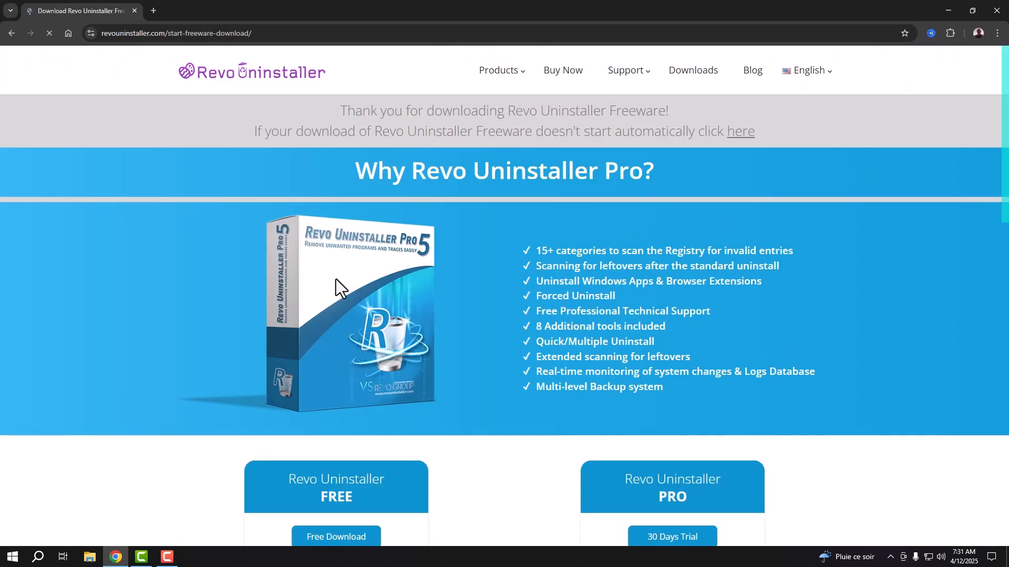
pyautogui.click(406, 267)
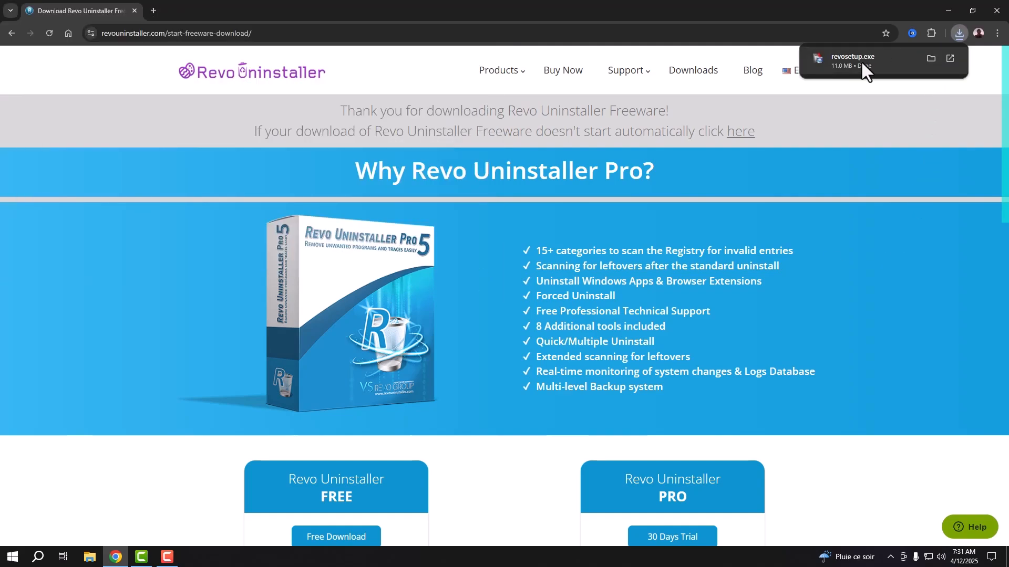
# Run revosetup.exe, install Revo Uninstaller in English with the license accepted and default options, minimize Chrome, and launch the program
pyautogui.click(861, 62)
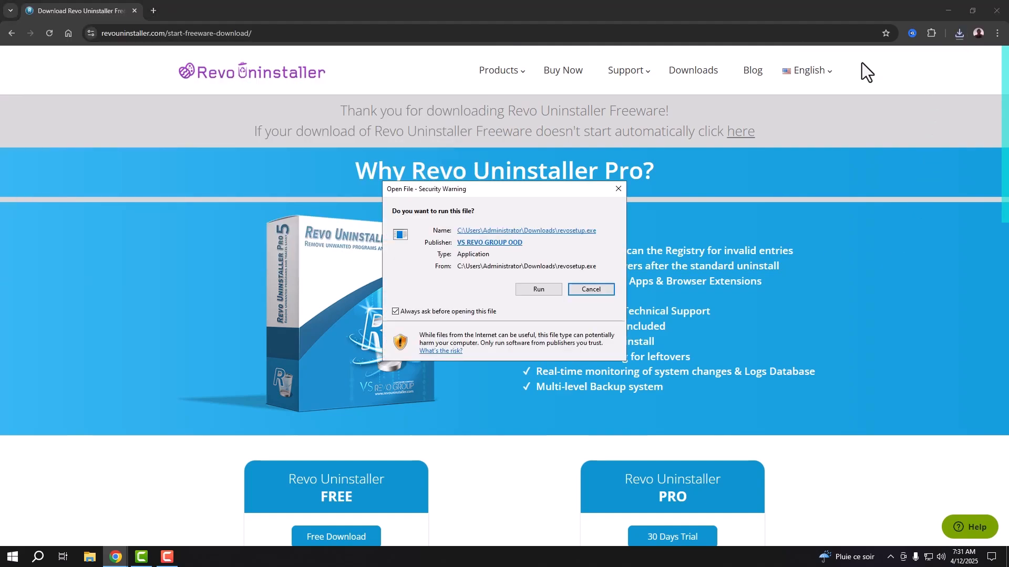
pyautogui.click(540, 293)
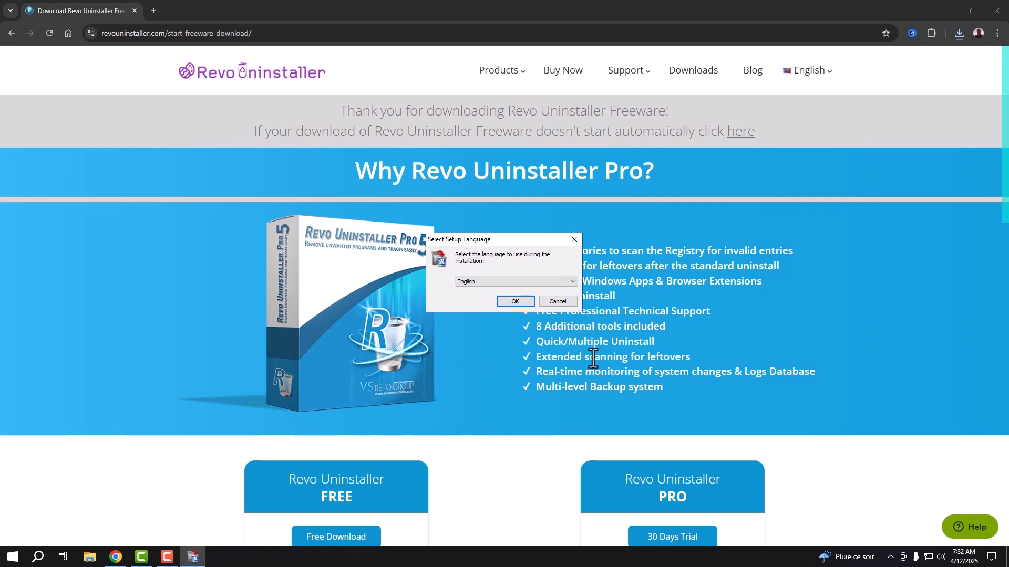
pyautogui.click(521, 298)
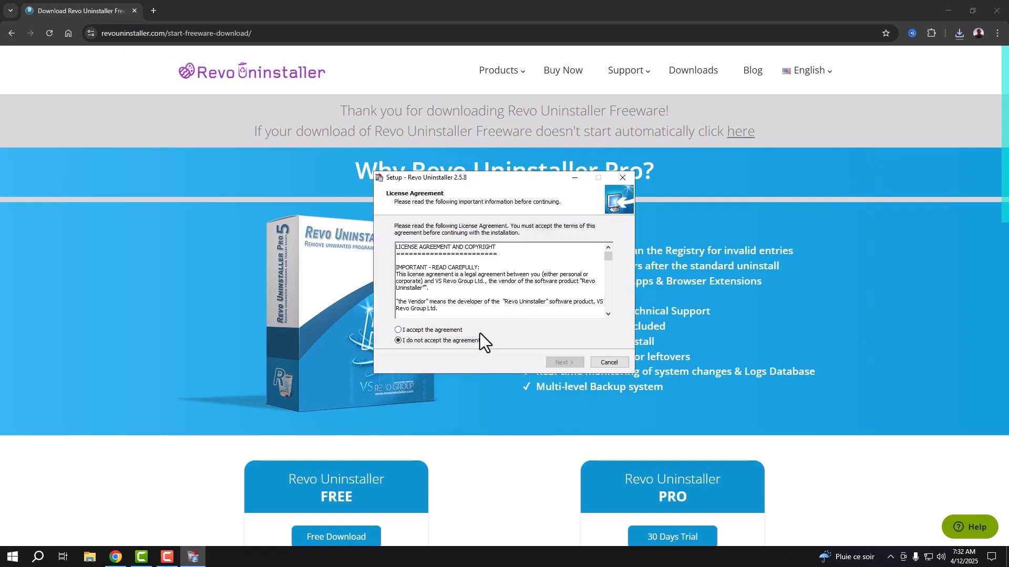
pyautogui.click(440, 330)
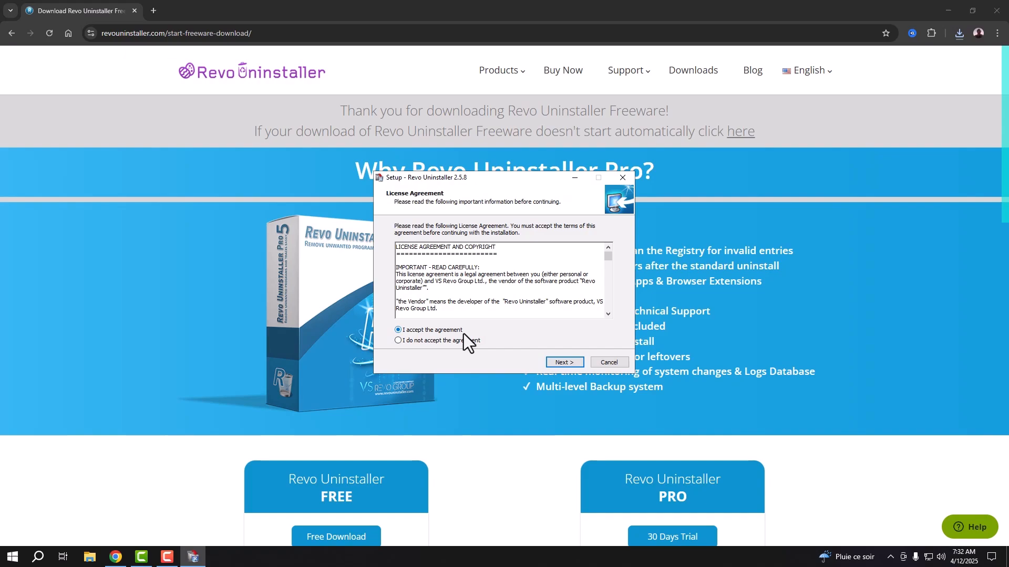
pyautogui.click(559, 362)
pyautogui.click(559, 361)
pyautogui.click(559, 361)
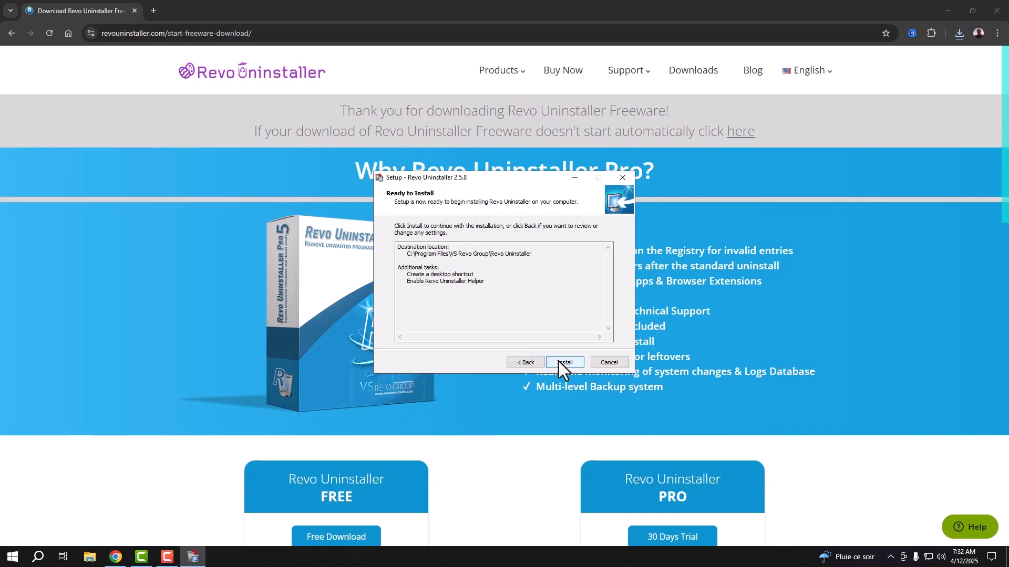
pyautogui.click(559, 361)
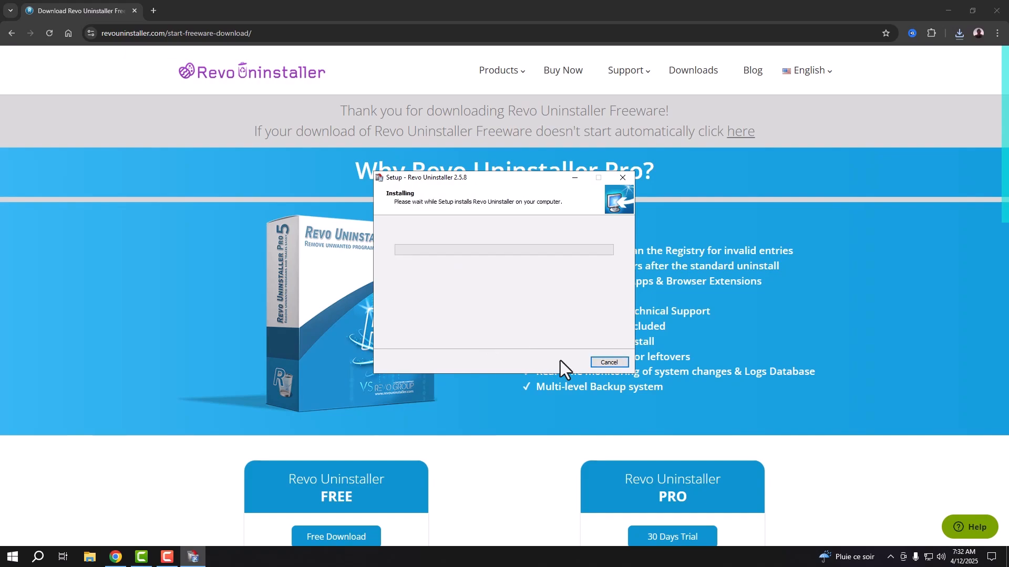
pyautogui.click(948, 1)
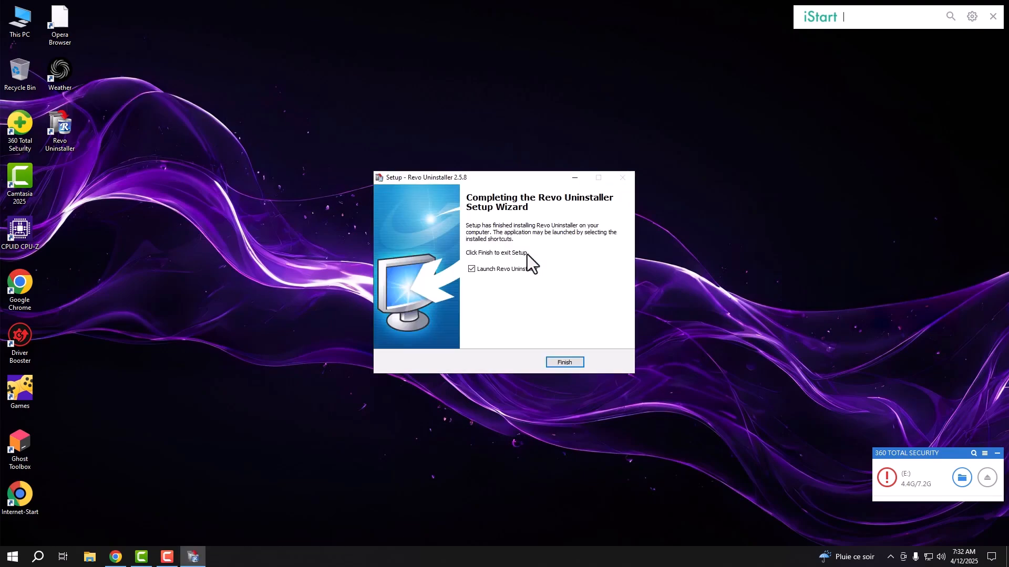
pyautogui.click(556, 363)
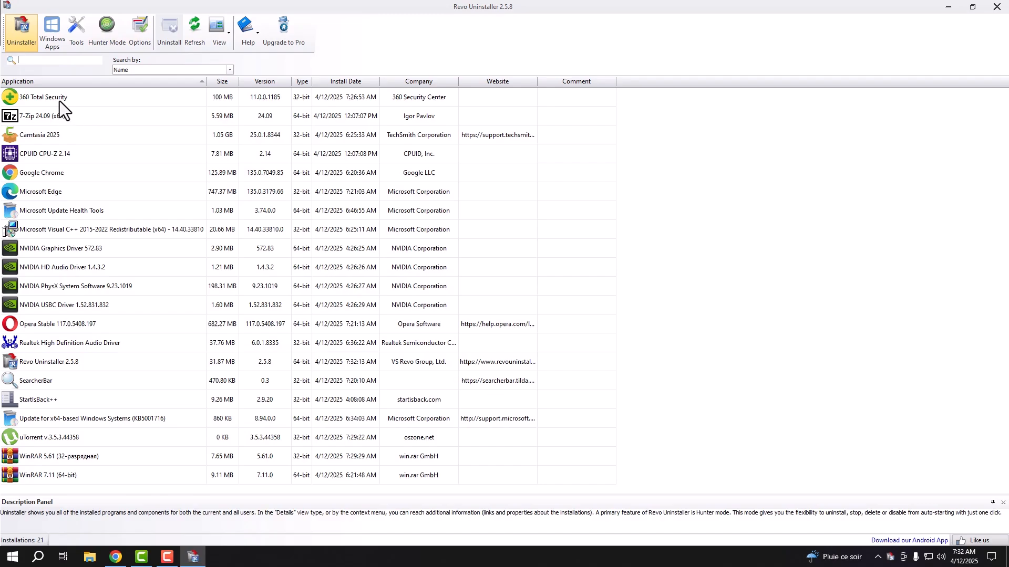
# Start uninstalling 360 Total Security, keeping the option to make a system restore point beforehand
pyautogui.click(46, 96)
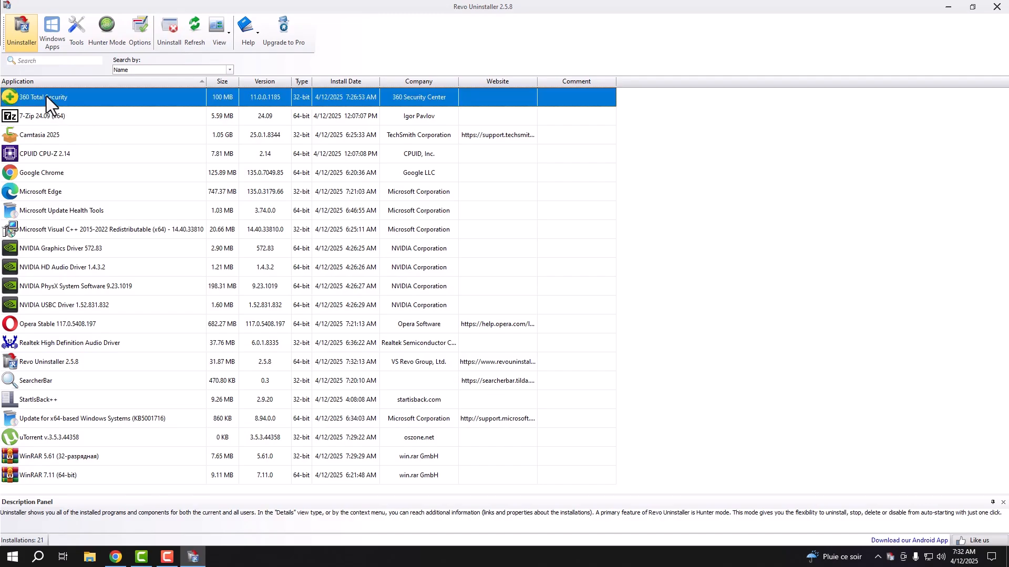
pyautogui.rightClick(94, 101)
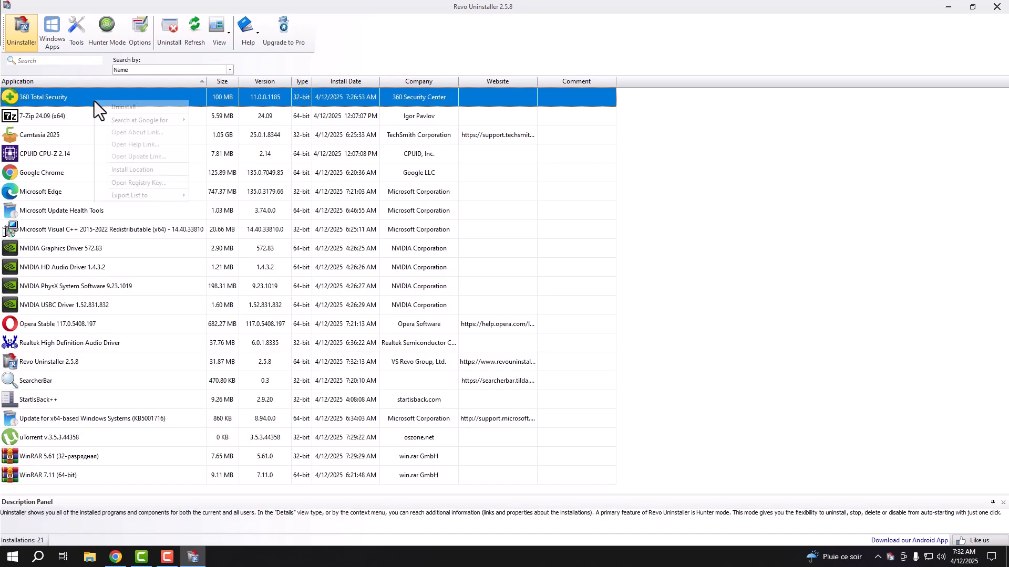
pyautogui.click(132, 109)
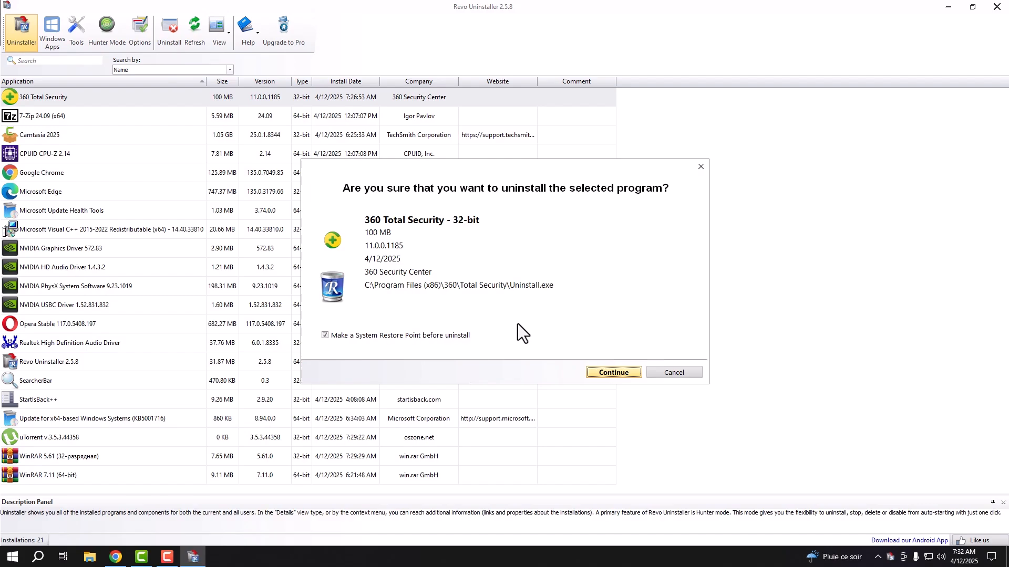
pyautogui.click(624, 374)
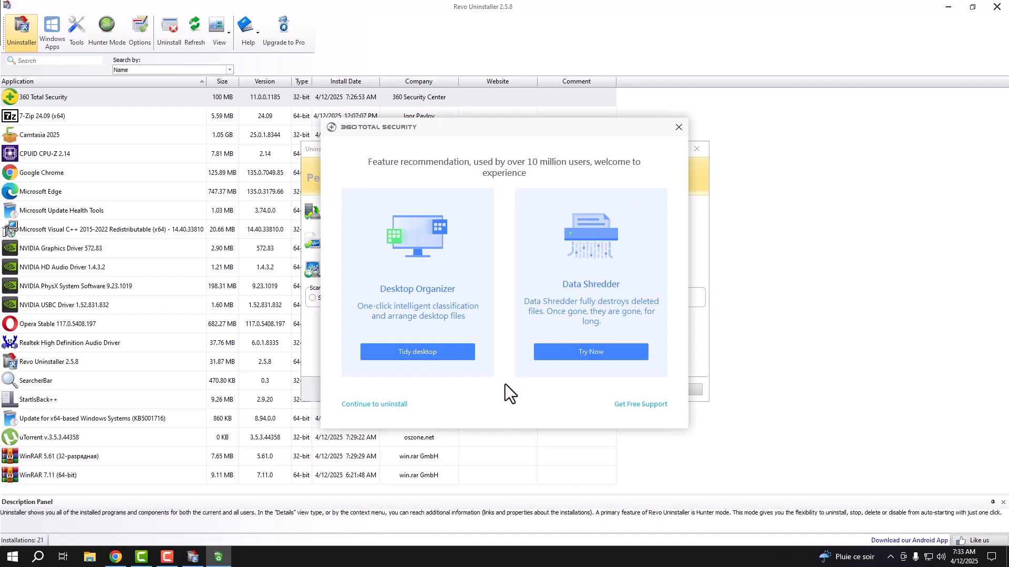
# Decline the 360 Total Security retention offers, choose to uninstall with Game Booster settings deleted, and confirm permanent removal
pyautogui.click(391, 406)
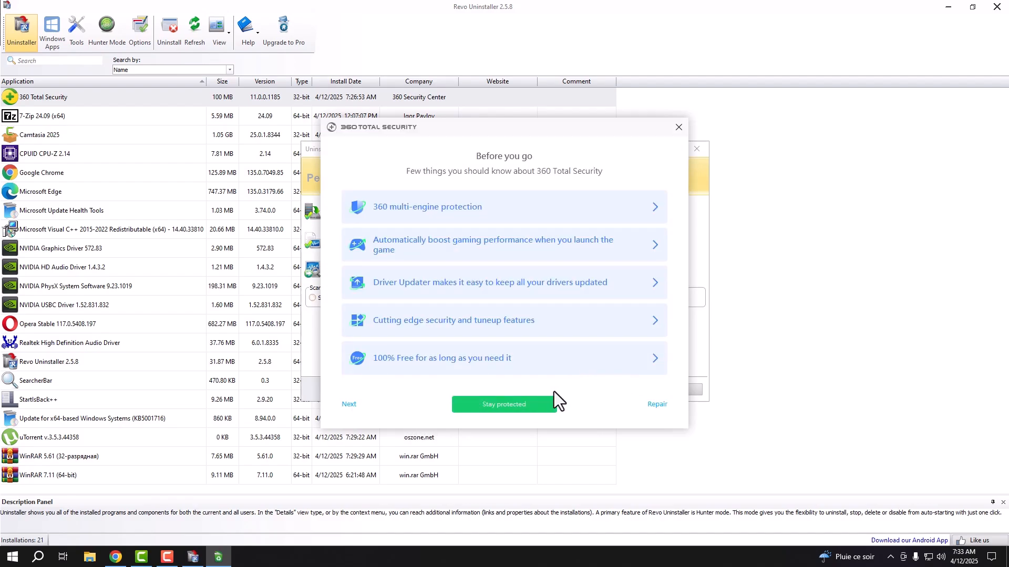
pyautogui.click(353, 407)
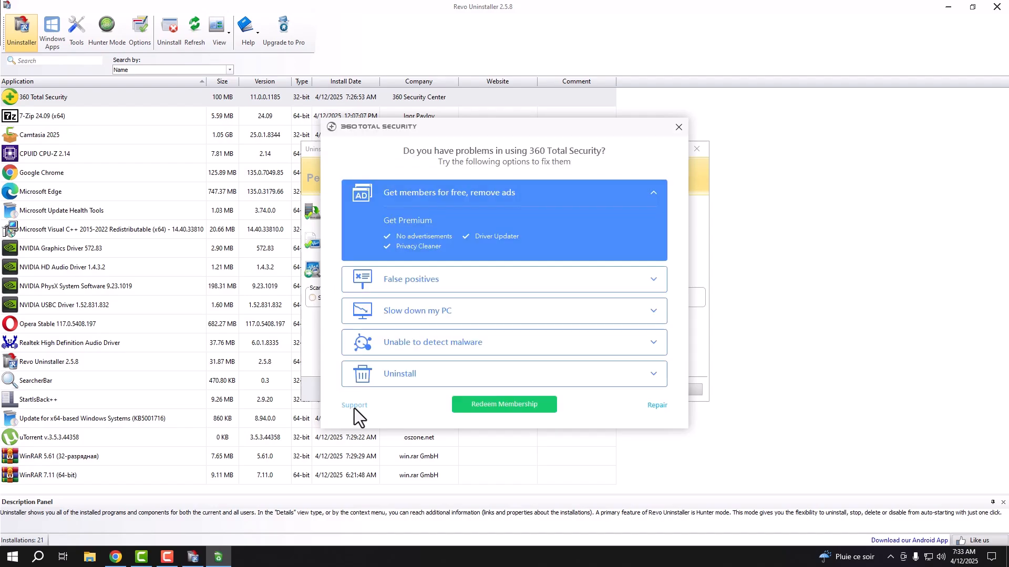
pyautogui.click(412, 376)
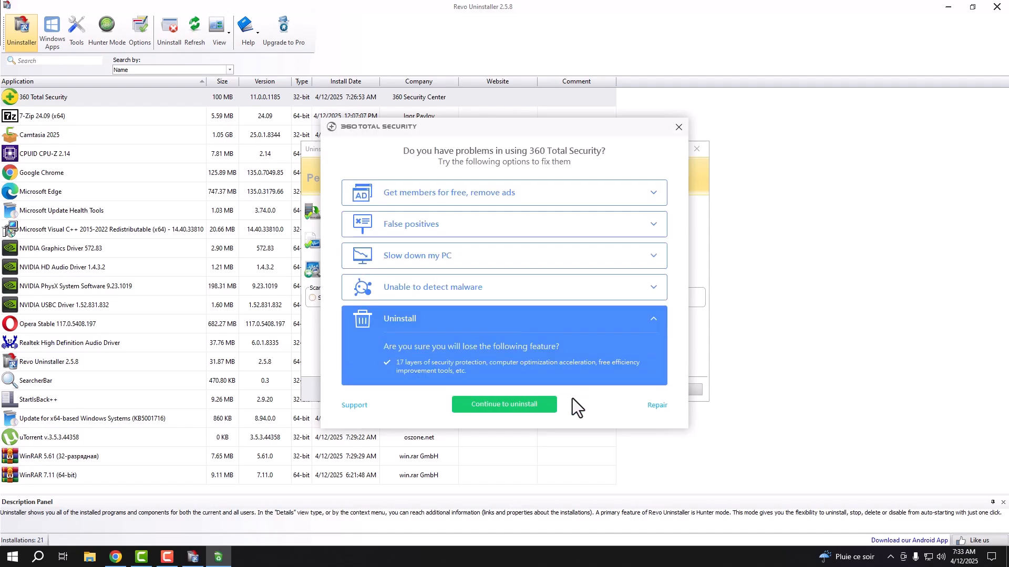
pyautogui.click(509, 405)
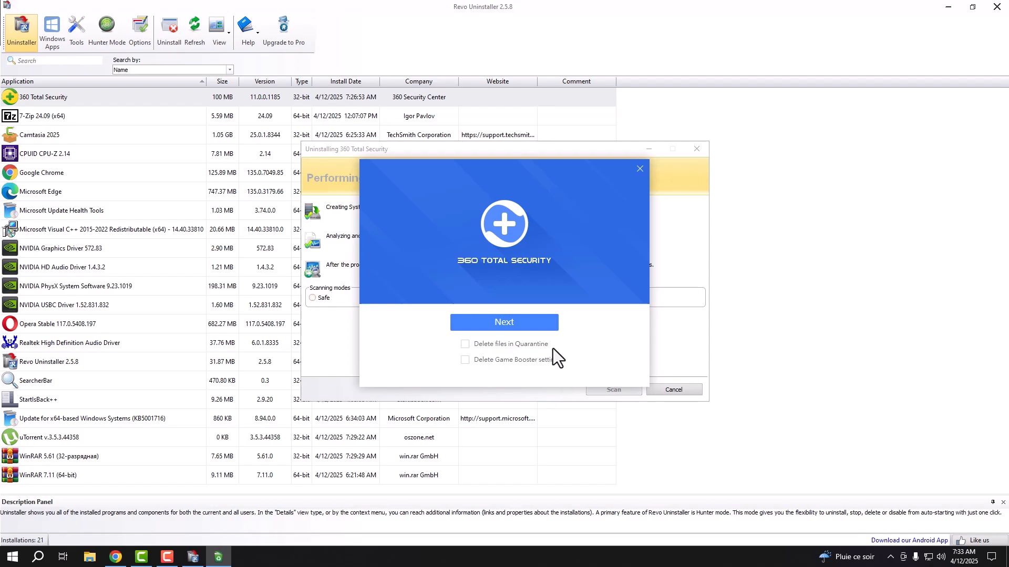
pyautogui.click(493, 361)
pyautogui.click(517, 326)
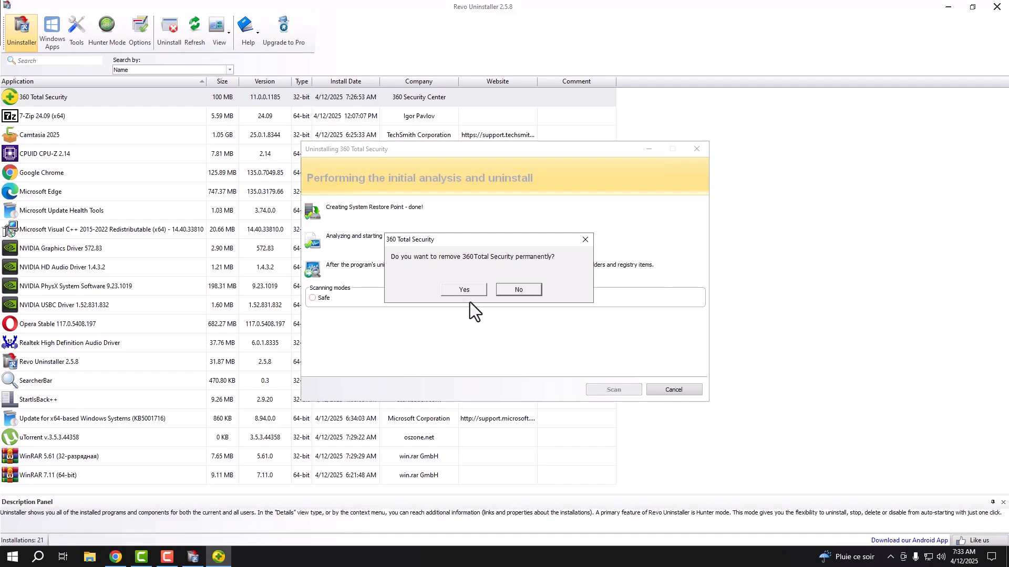
pyautogui.click(469, 290)
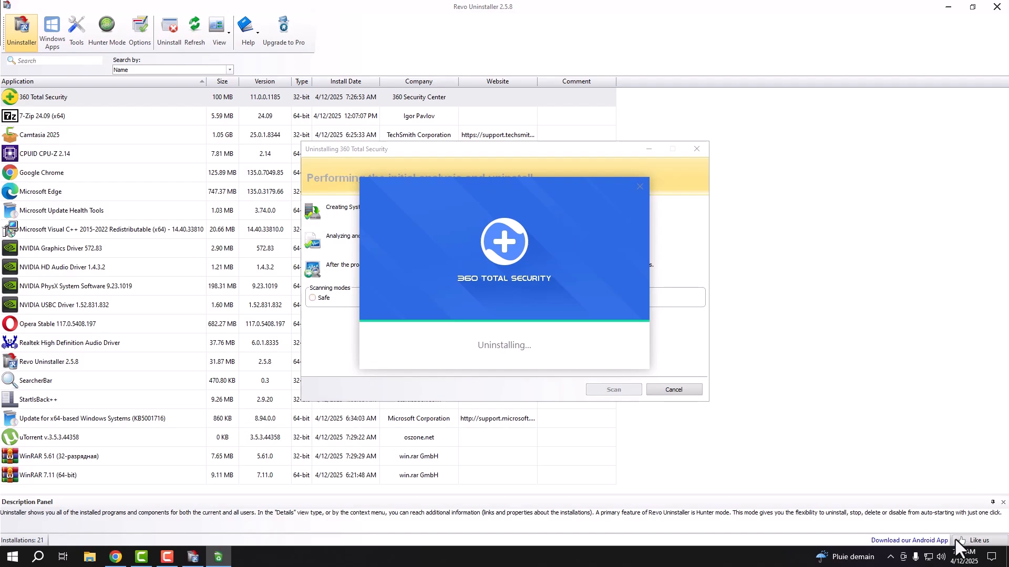
pyautogui.click(941, 558)
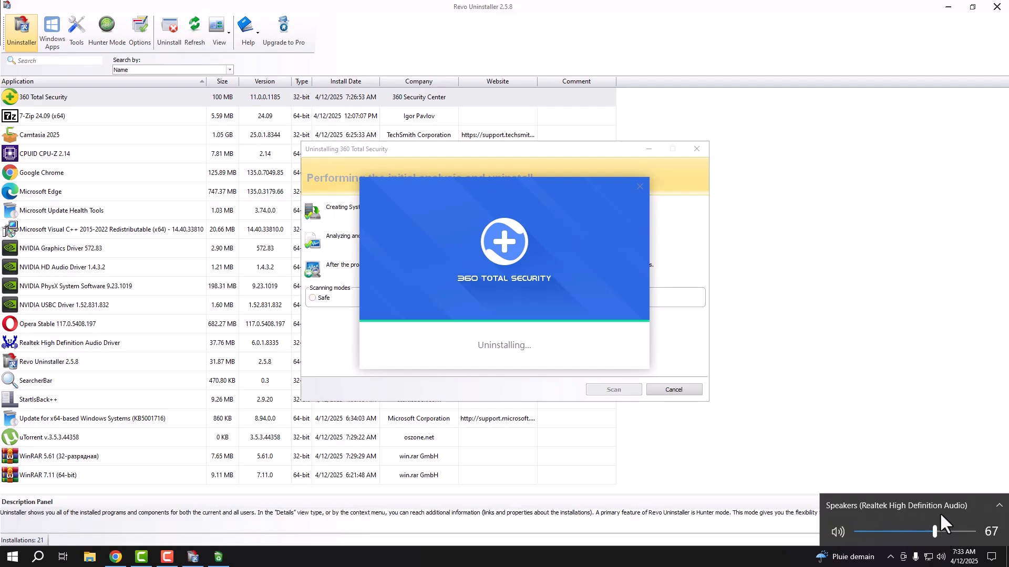
pyautogui.click(764, 556)
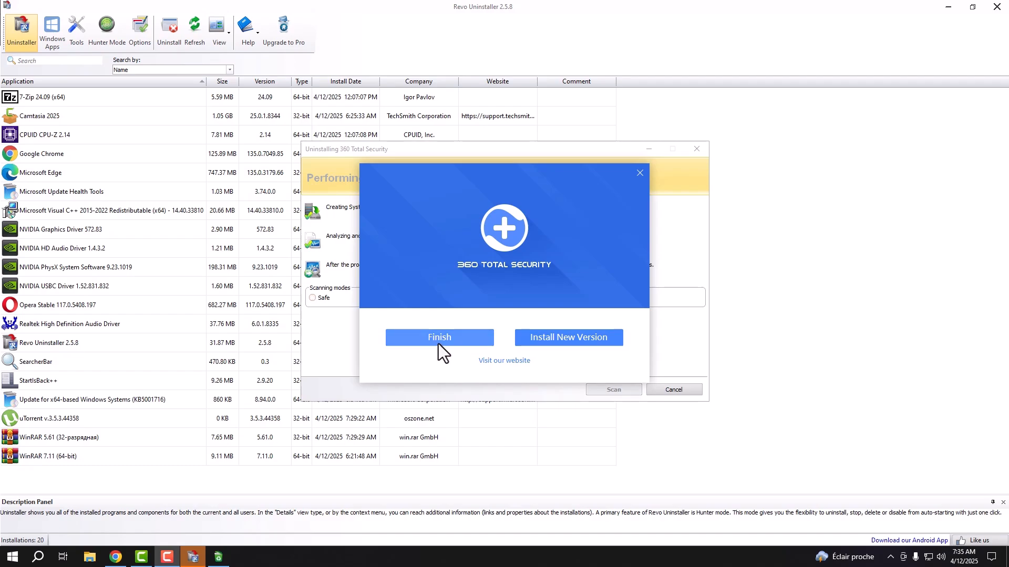
# Finish the 360 Total Security uninstaller, minimize its survey page, and scan for leftovers in Advanced mode
pyautogui.click(441, 339)
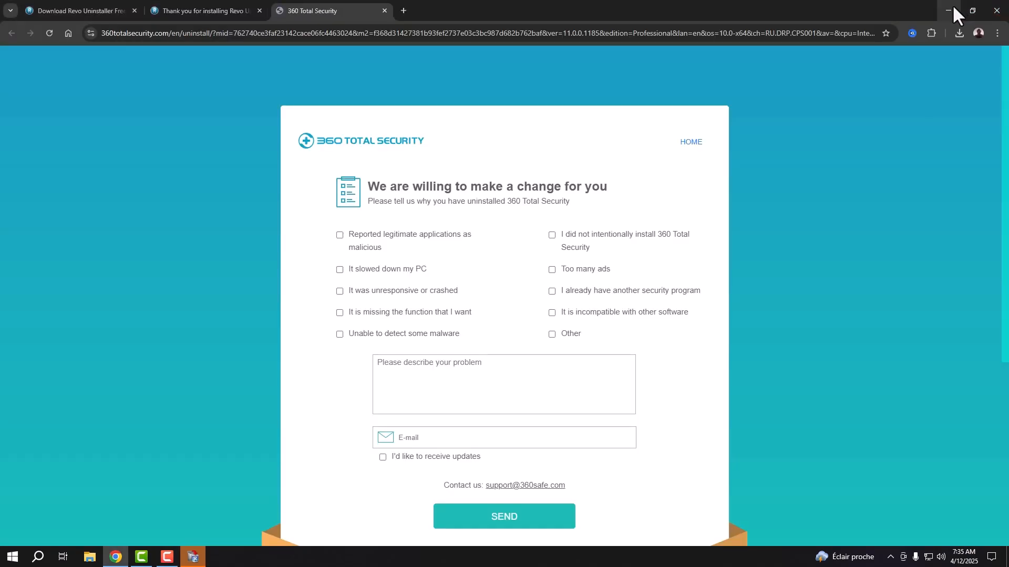
pyautogui.click(950, 7)
pyautogui.click(487, 301)
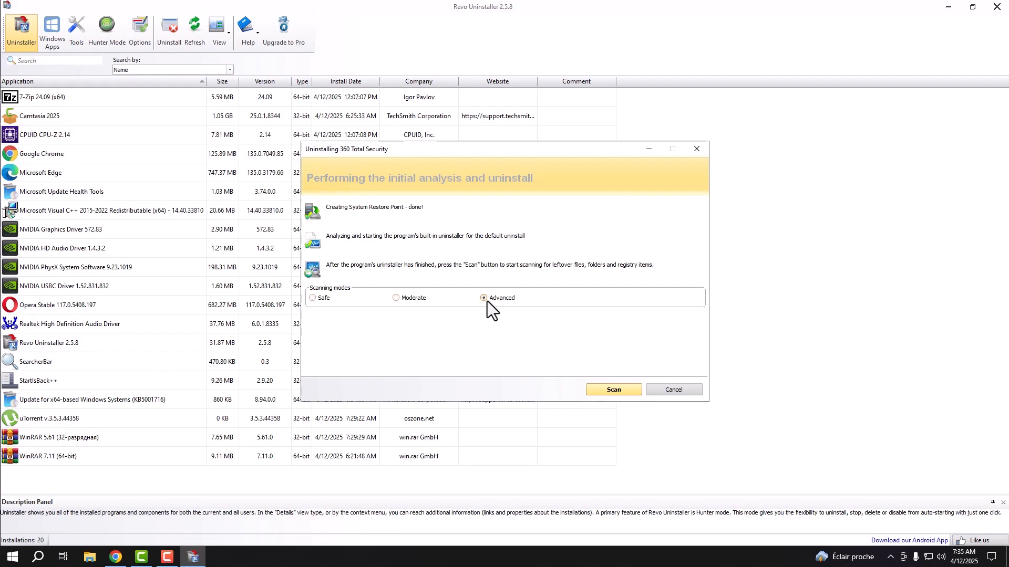
pyautogui.click(622, 391)
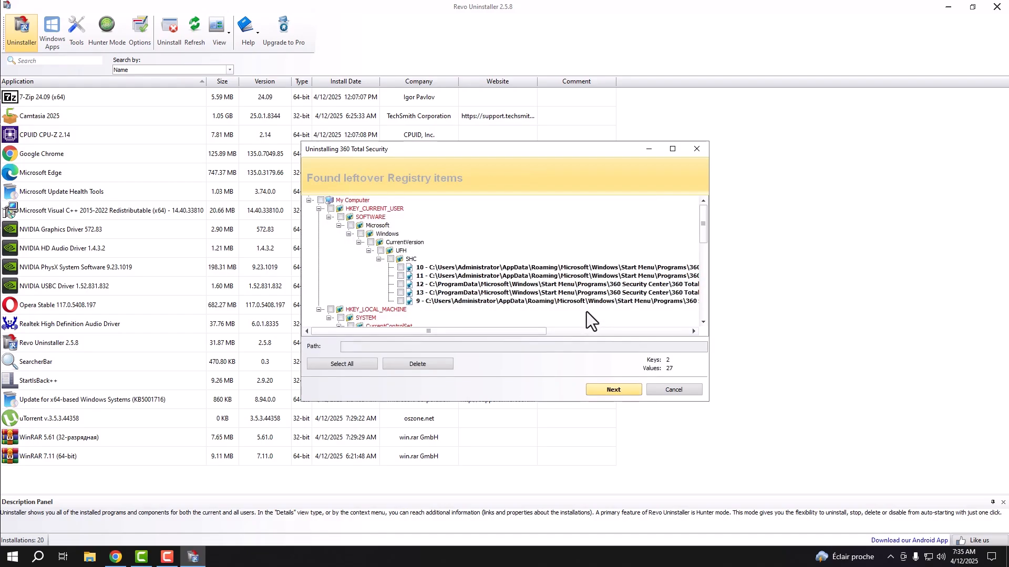
# Select all leftover registry items of 360 Total Security and delete them without skipping this stage
pyautogui.click(346, 363)
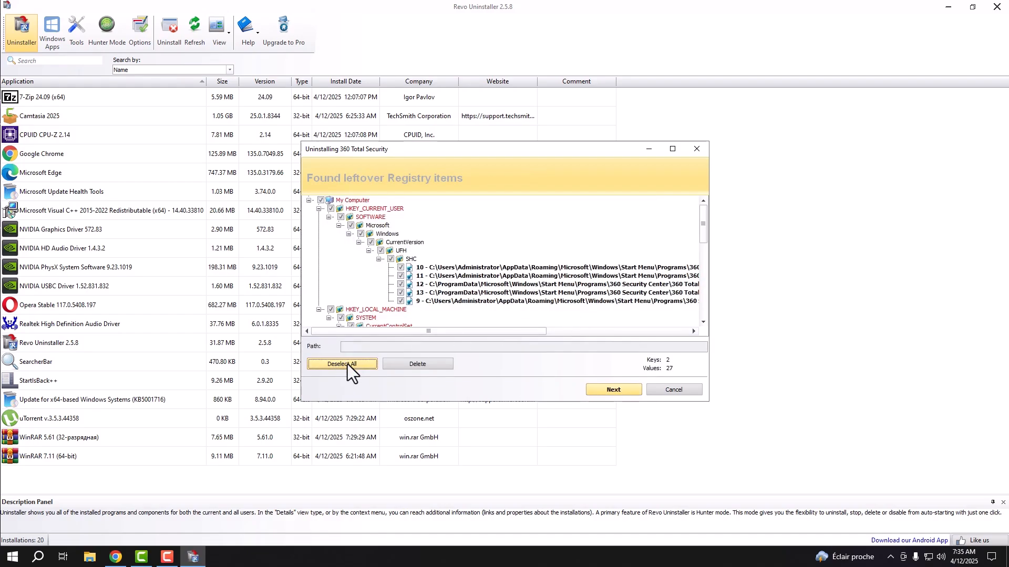
pyautogui.click(618, 391)
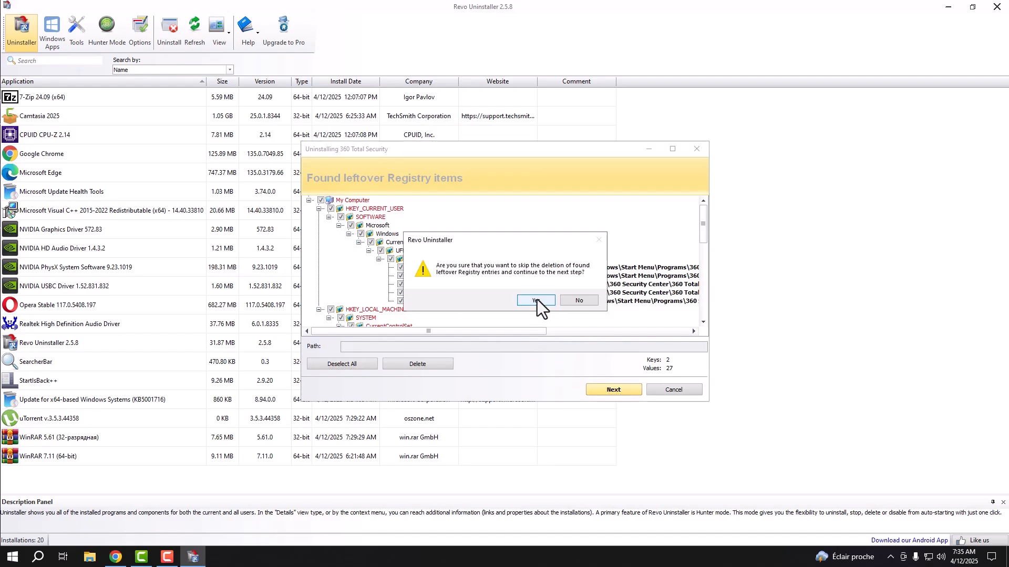
pyautogui.click(571, 303)
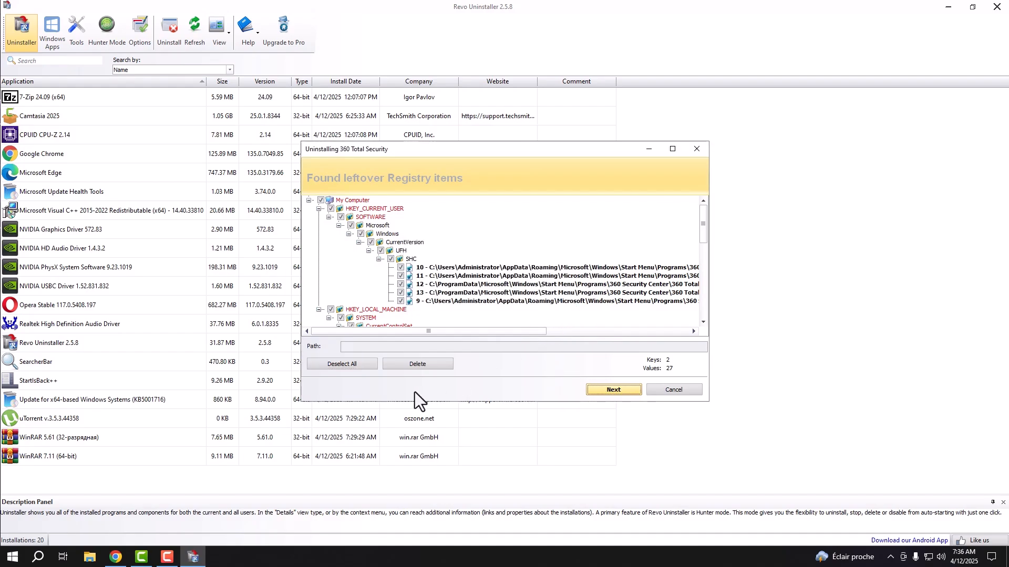
pyautogui.click(354, 364)
pyautogui.click(364, 367)
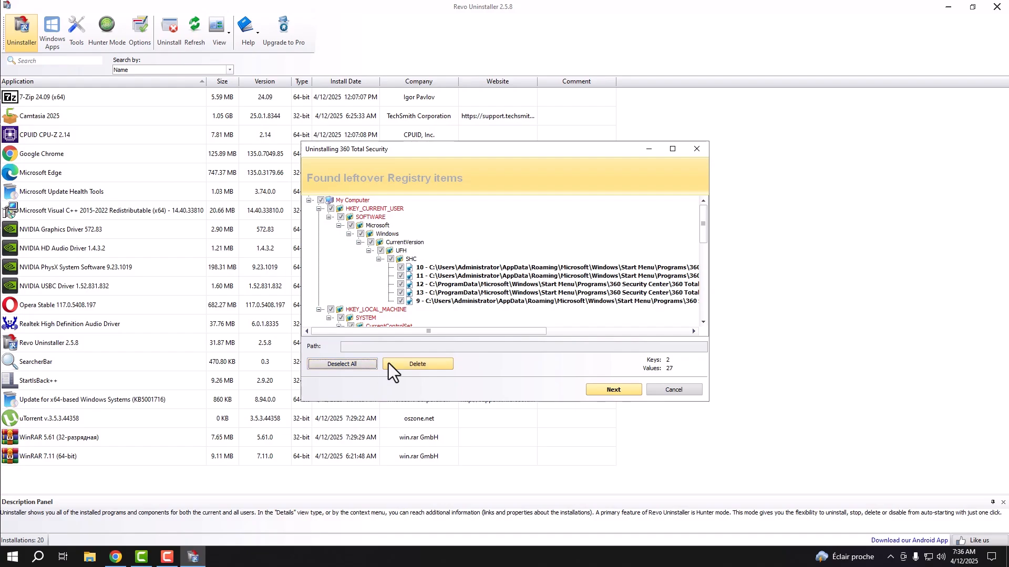
pyautogui.click(389, 364)
pyautogui.click(525, 304)
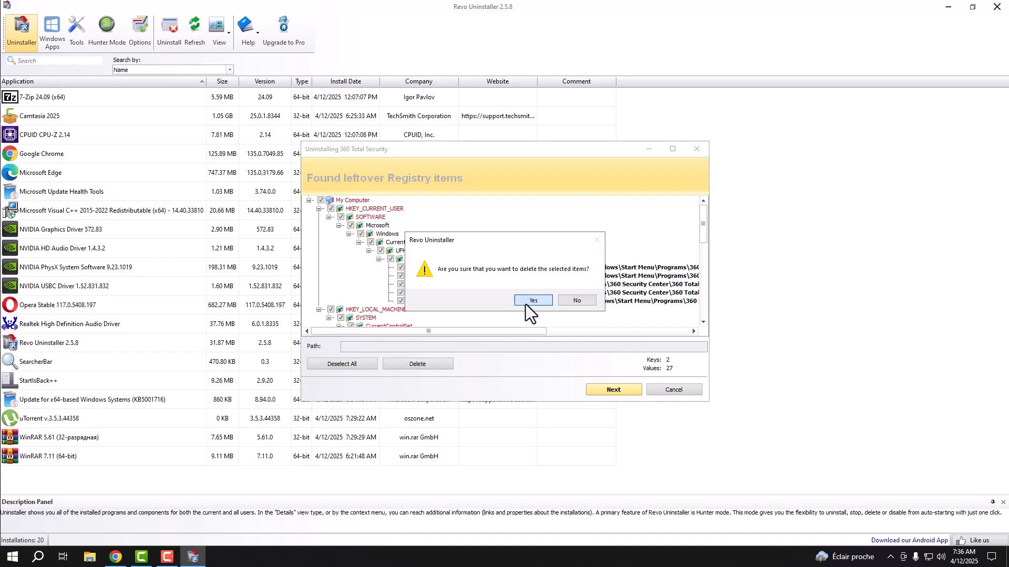
# Select all leftover files and folders of 360 Total Security, delete them, and acknowledge the deletion notice
pyautogui.click(342, 363)
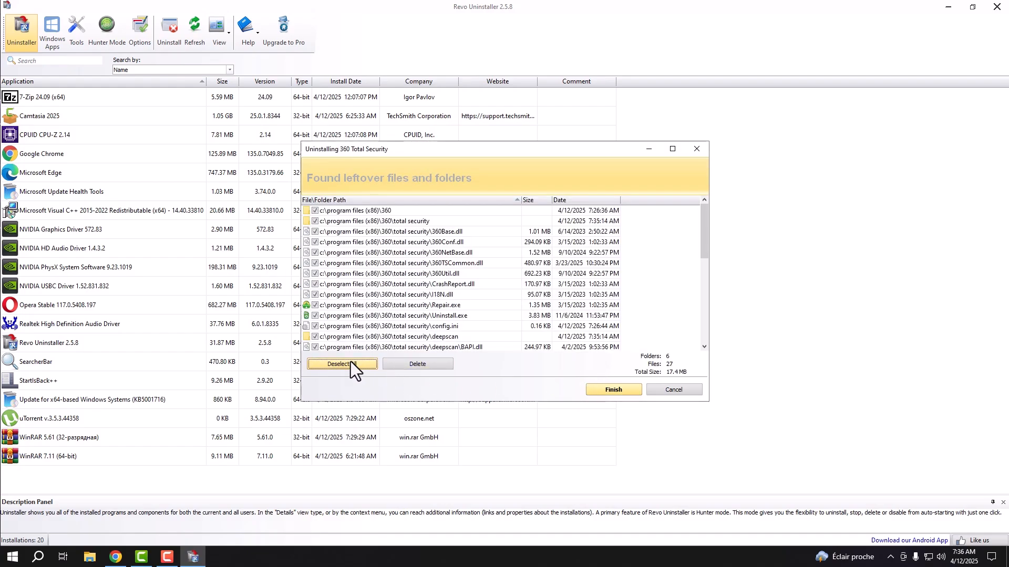
pyautogui.click(422, 364)
pyautogui.click(544, 301)
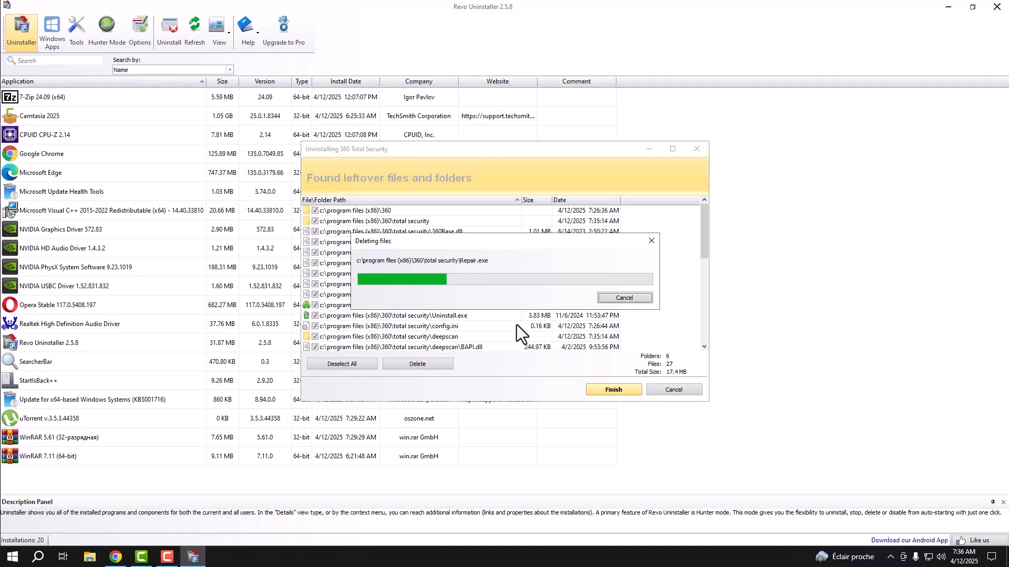
pyautogui.click(584, 303)
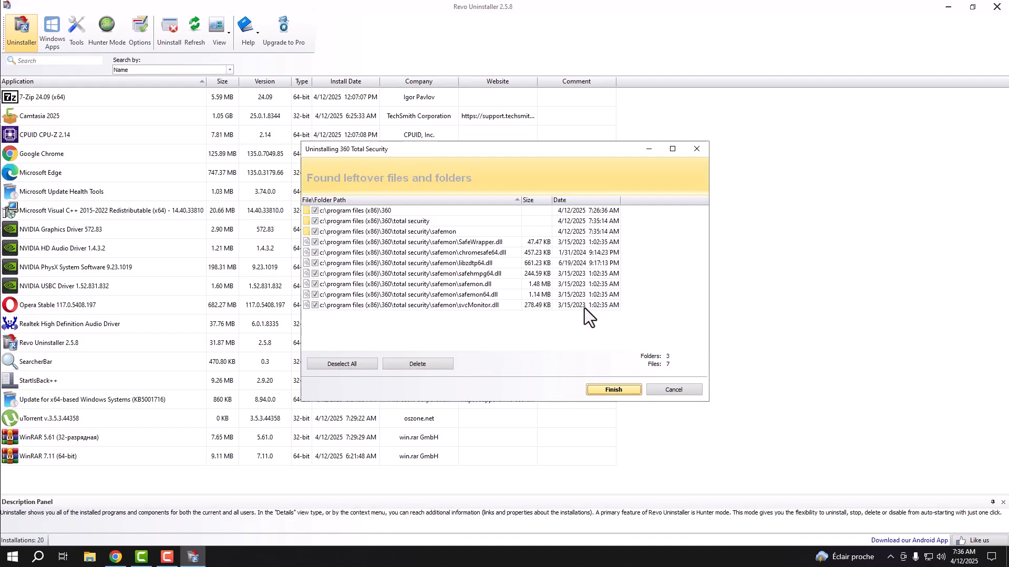
# Retry deleting all the remaining files and folders under c:\program files (x86)\360 several times and finish the leftover cleanup
pyautogui.click(349, 363)
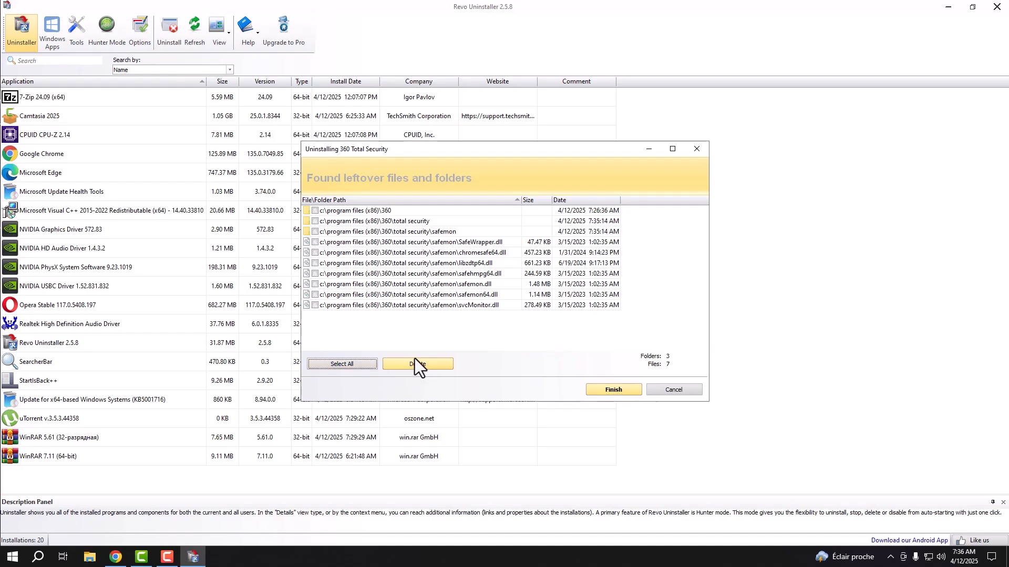
pyautogui.click(349, 367)
pyautogui.click(405, 364)
pyautogui.click(520, 302)
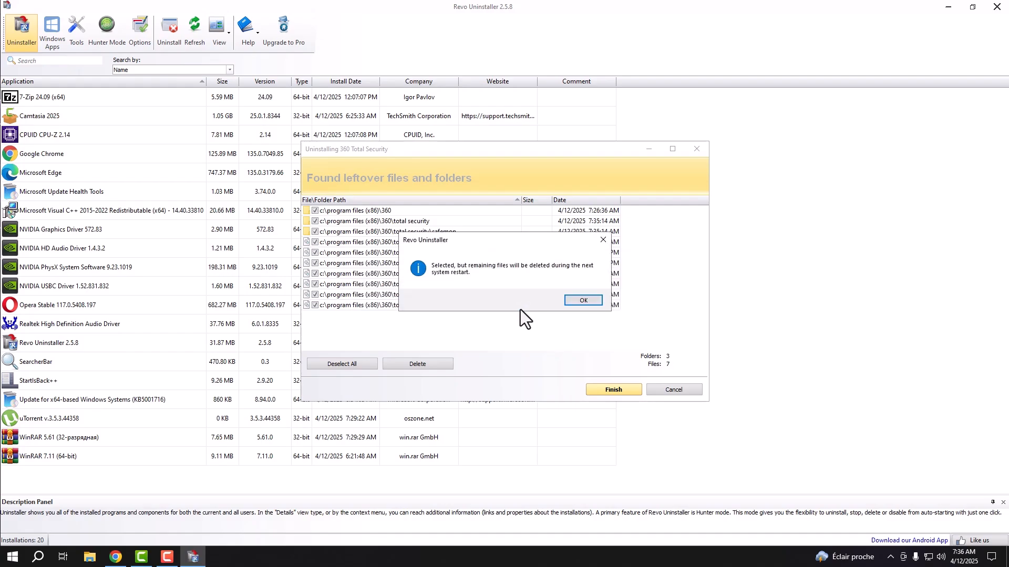
pyautogui.click(581, 300)
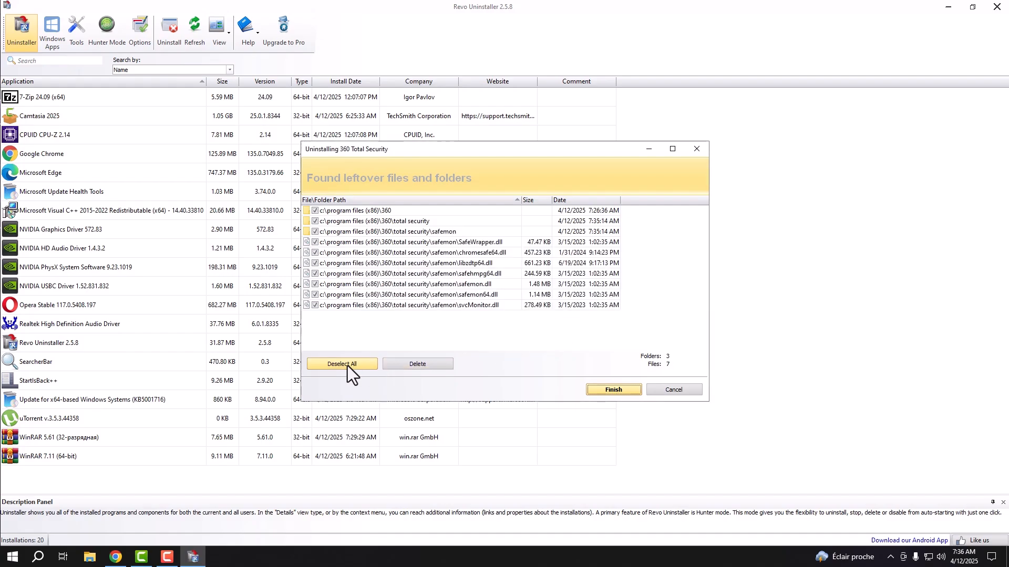
pyautogui.click(420, 365)
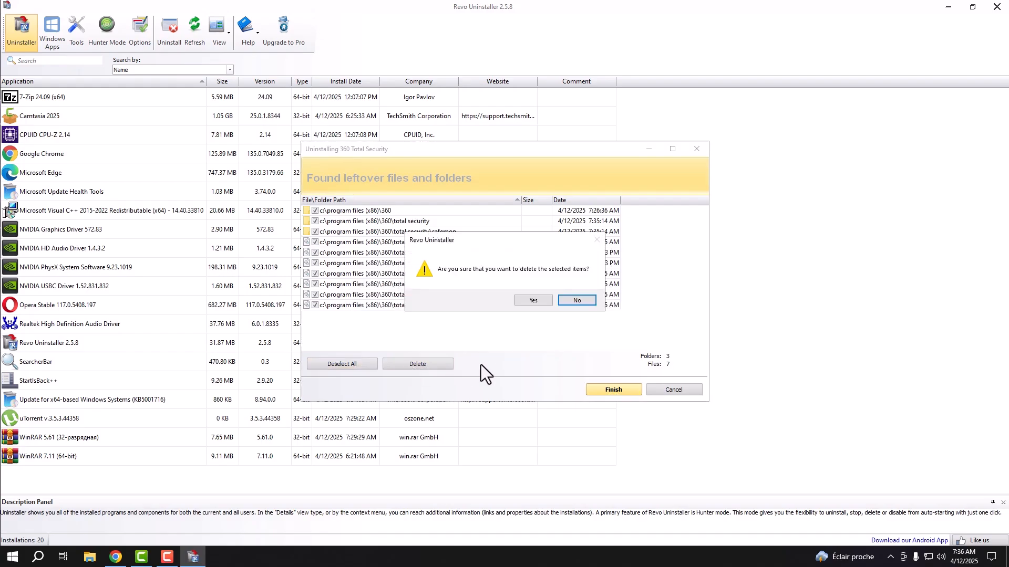
pyautogui.click(532, 302)
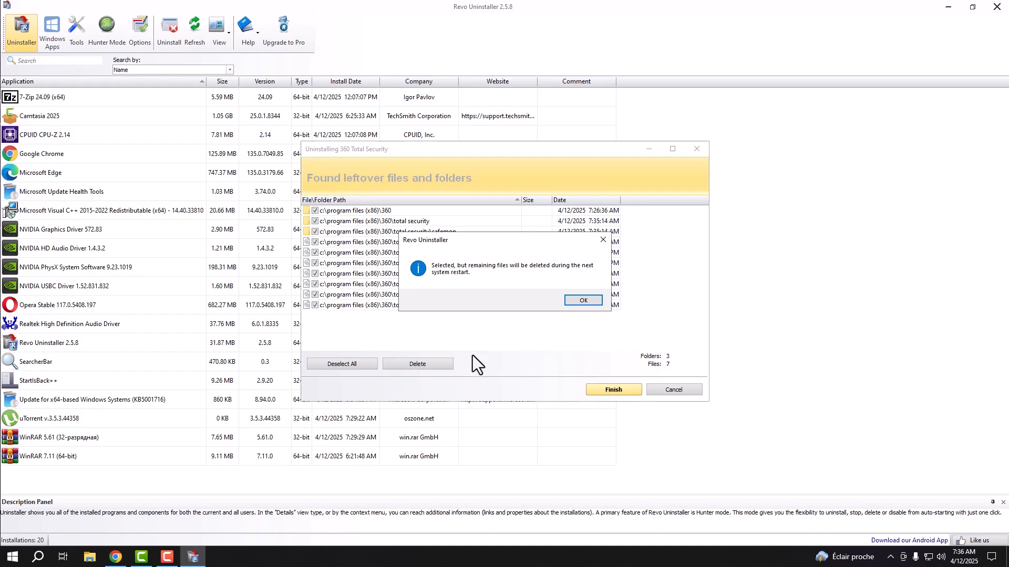
pyautogui.click(581, 300)
pyautogui.click(431, 364)
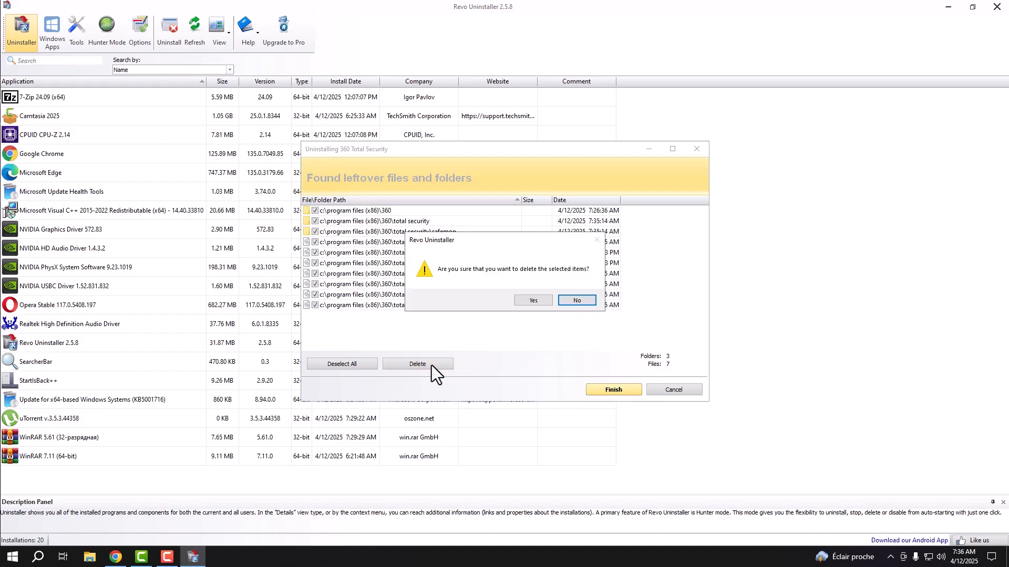
pyautogui.click(528, 303)
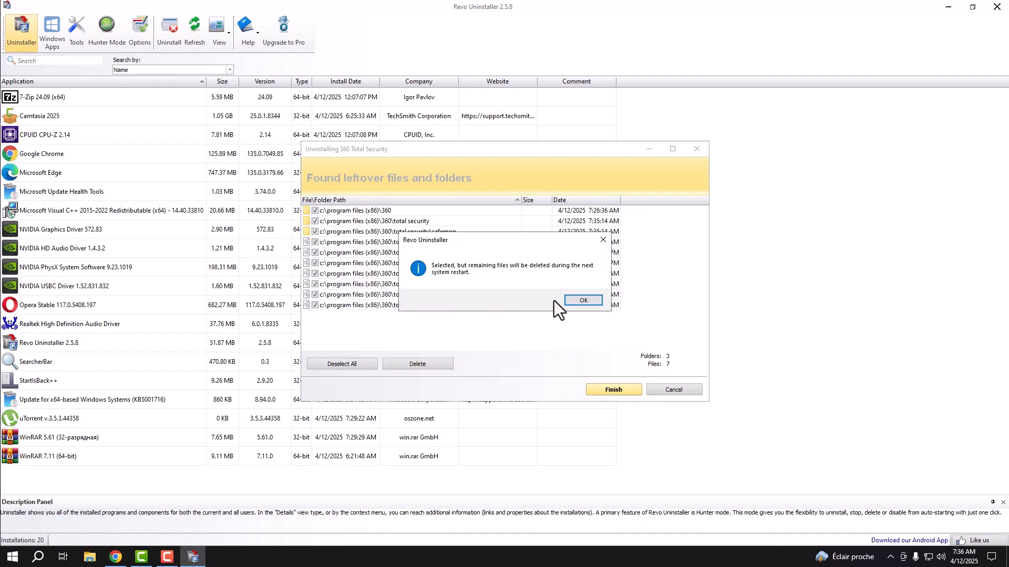
pyautogui.click(569, 304)
pyautogui.click(412, 364)
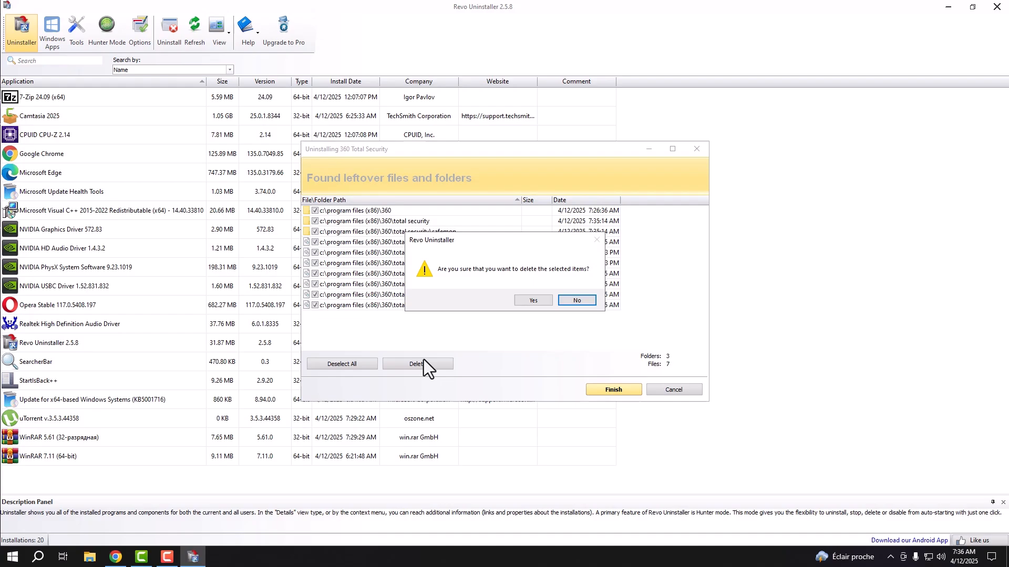
pyautogui.click(515, 301)
pyautogui.click(593, 301)
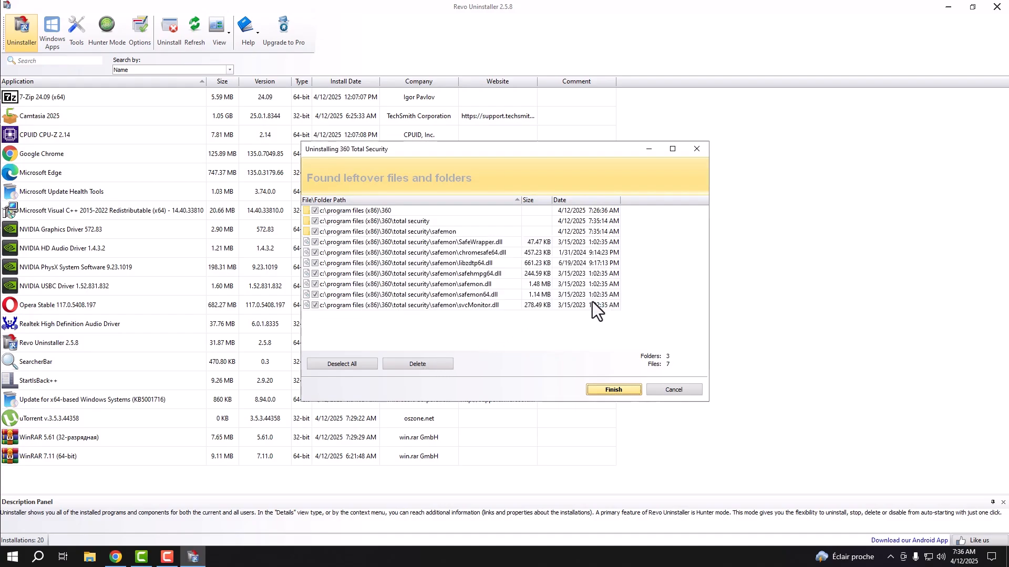
pyautogui.click(415, 363)
pyautogui.click(530, 302)
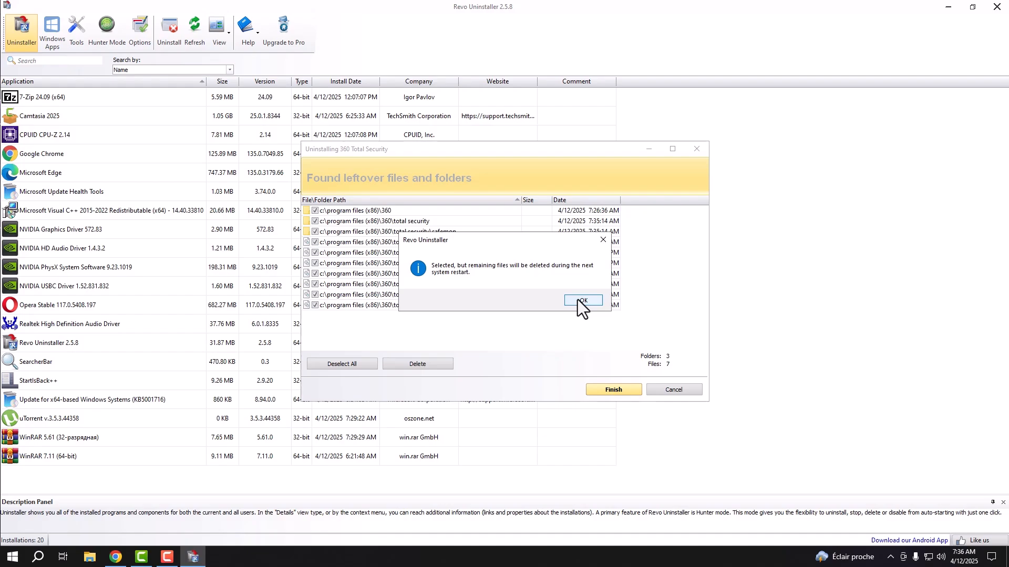
pyautogui.click(580, 301)
pyautogui.click(622, 391)
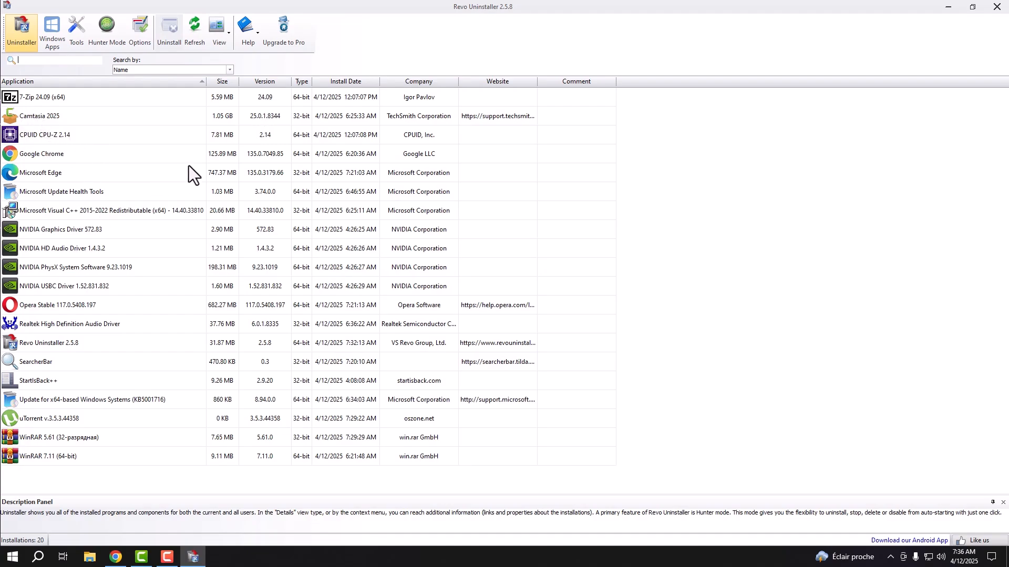
# Start uninstalling Opera Stable 117.0.5408.197 without making a system restore point
pyautogui.click(64, 307)
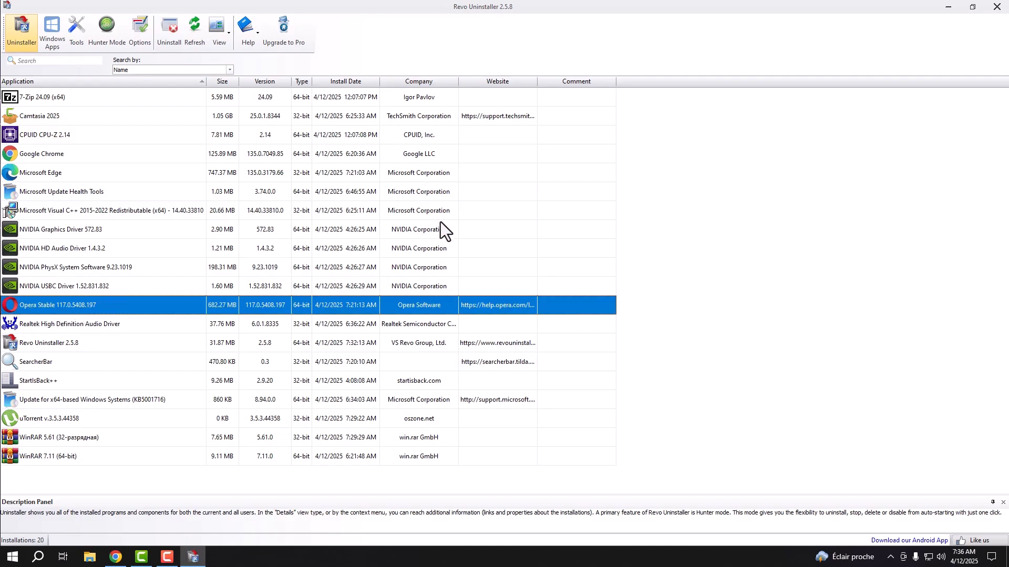
pyautogui.rightClick(67, 297)
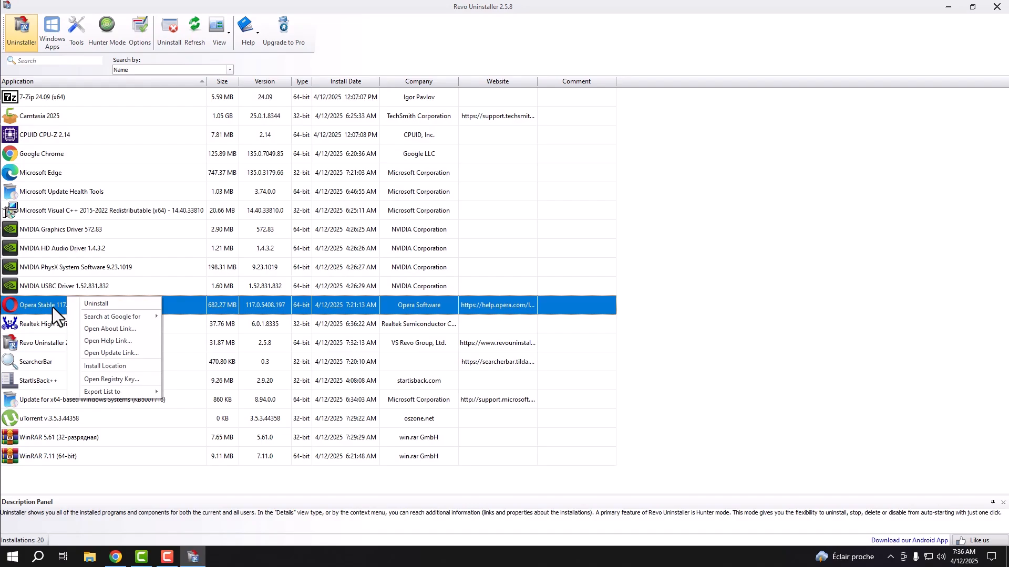
pyautogui.click(112, 306)
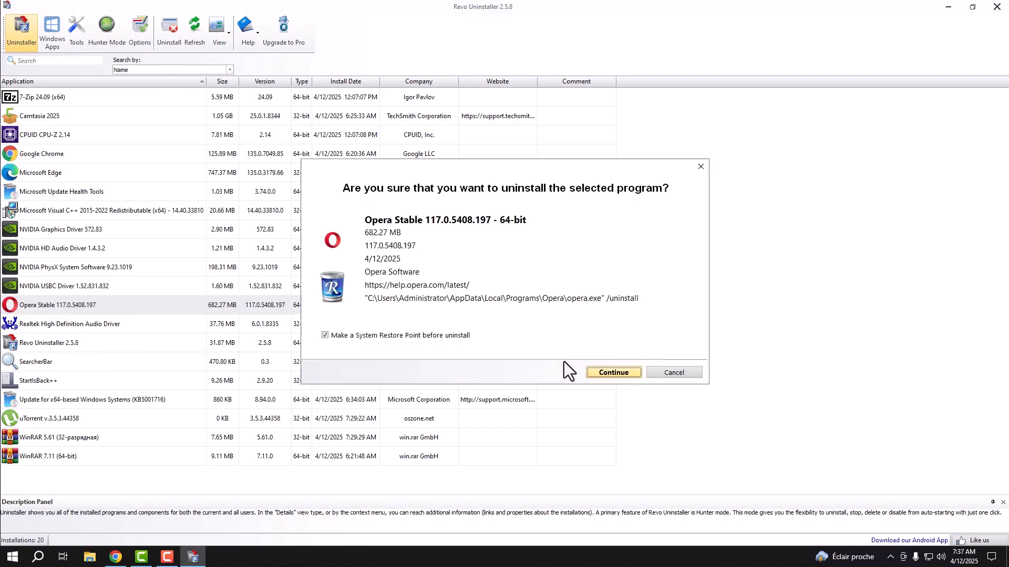
pyautogui.click(411, 337)
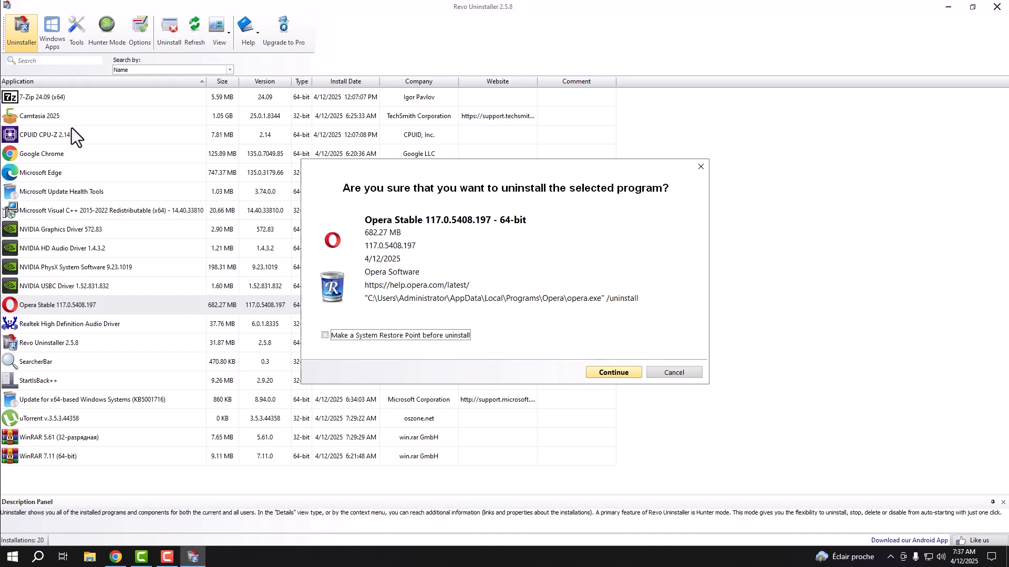
pyautogui.click(614, 373)
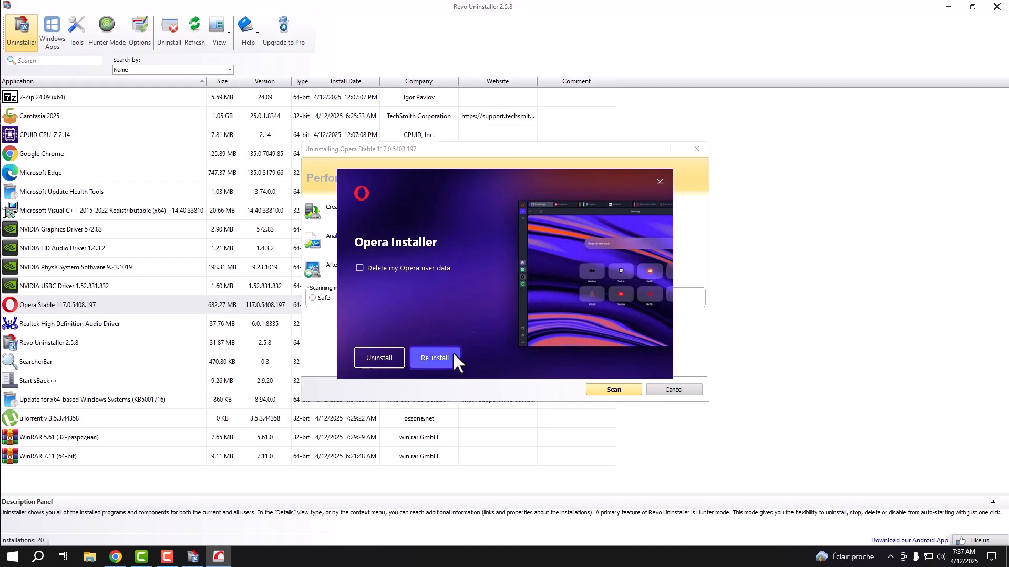
# Confirm Opera's removal in its own uninstaller, minimize the farewell web page, and scan for leftovers in Advanced mode
pyautogui.click(383, 357)
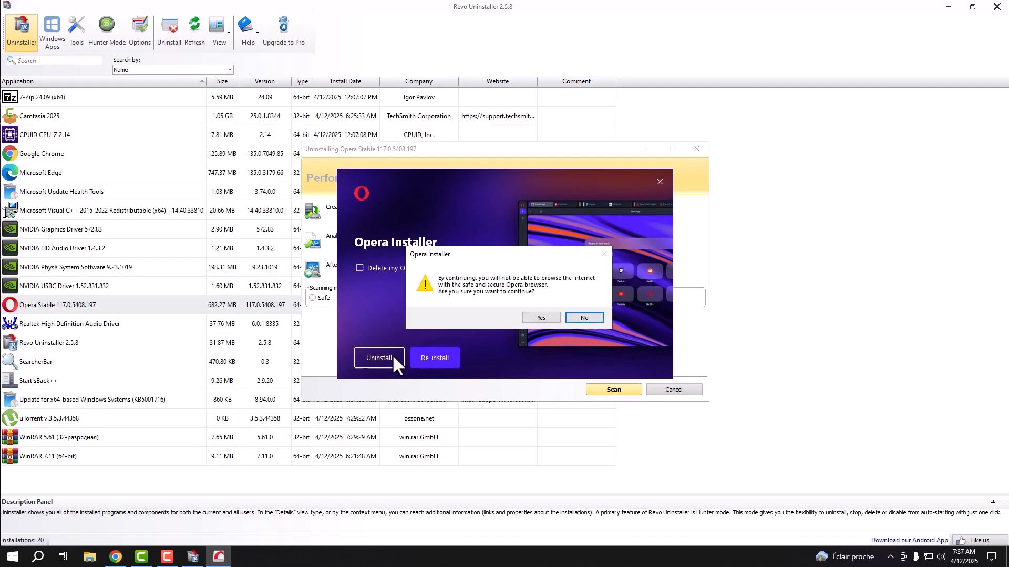
pyautogui.click(543, 317)
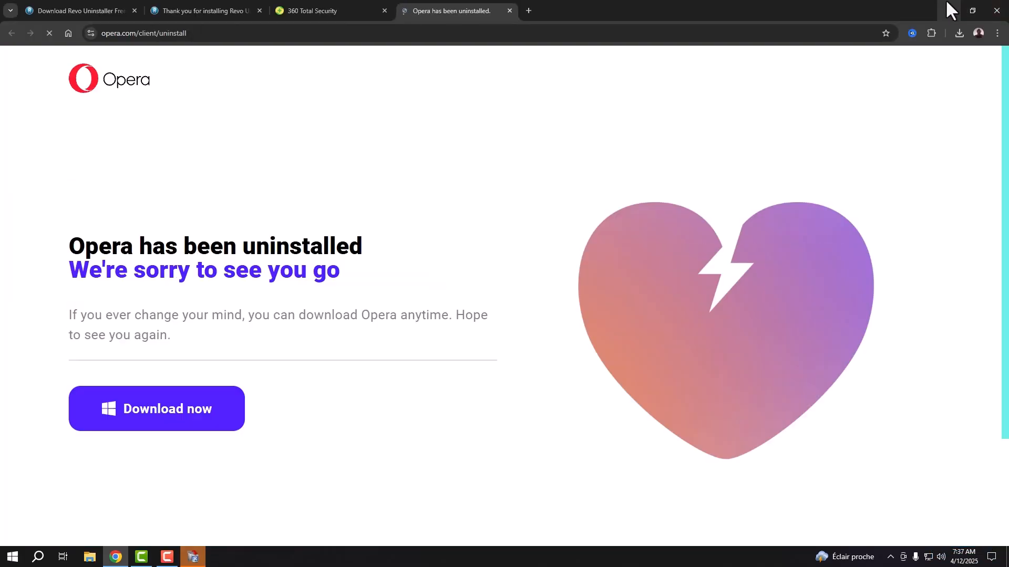
pyautogui.click(947, 10)
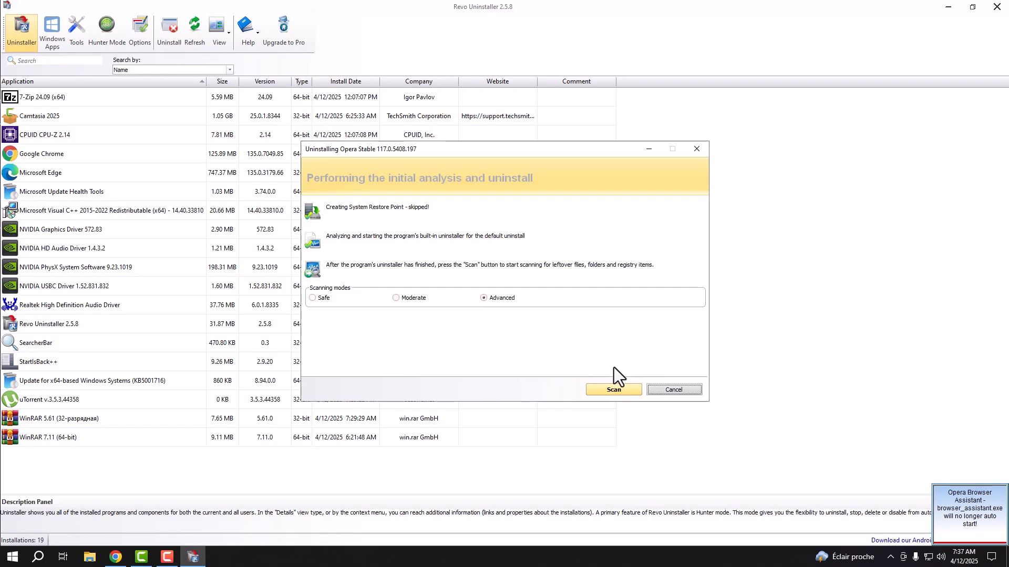
pyautogui.click(621, 388)
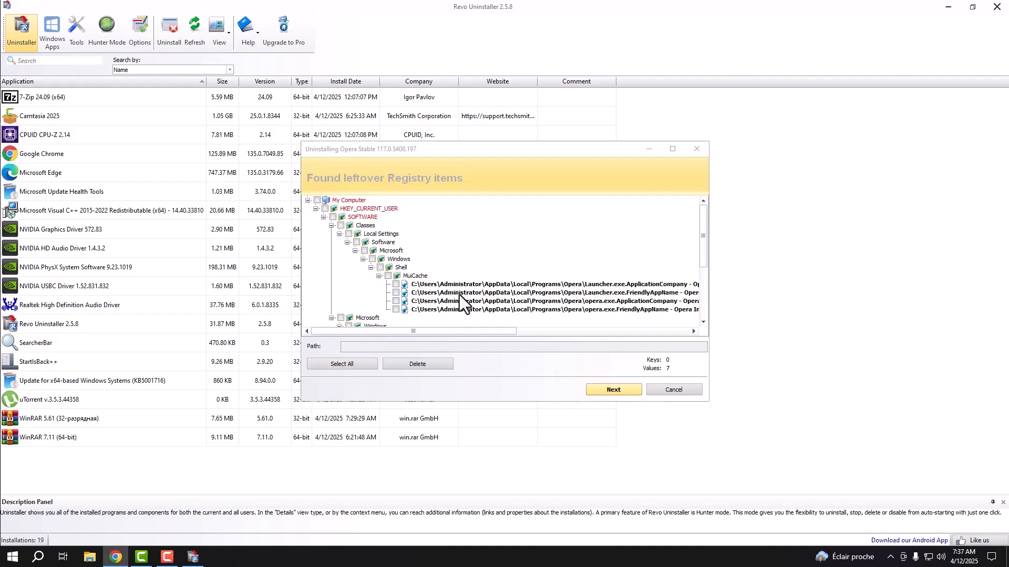
# Select and delete all leftover registry items of Opera Stable, and do the same for all its leftover files and folders
pyautogui.click(368, 367)
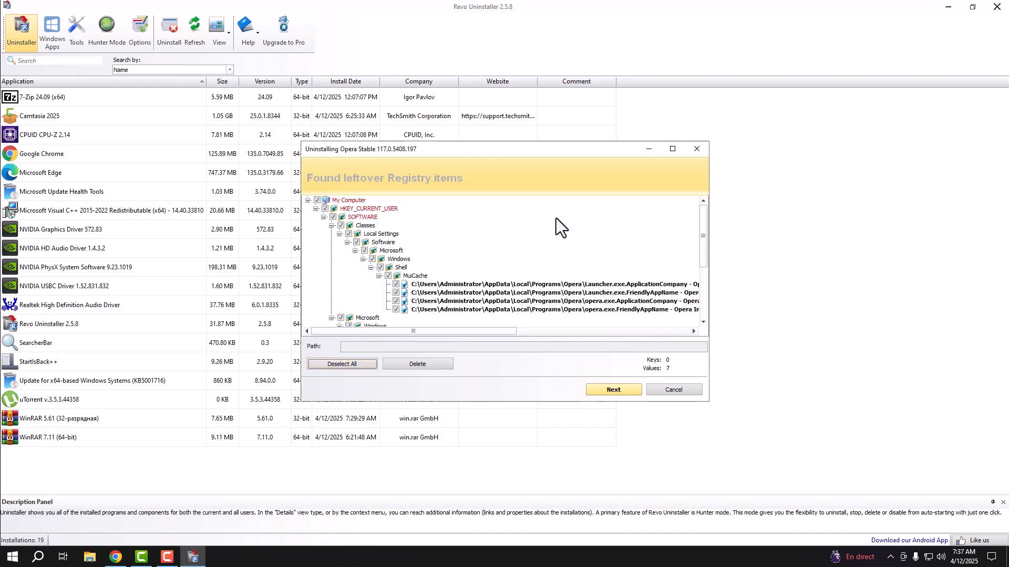
pyautogui.scroll(-2, 555, 218)
pyautogui.click(431, 367)
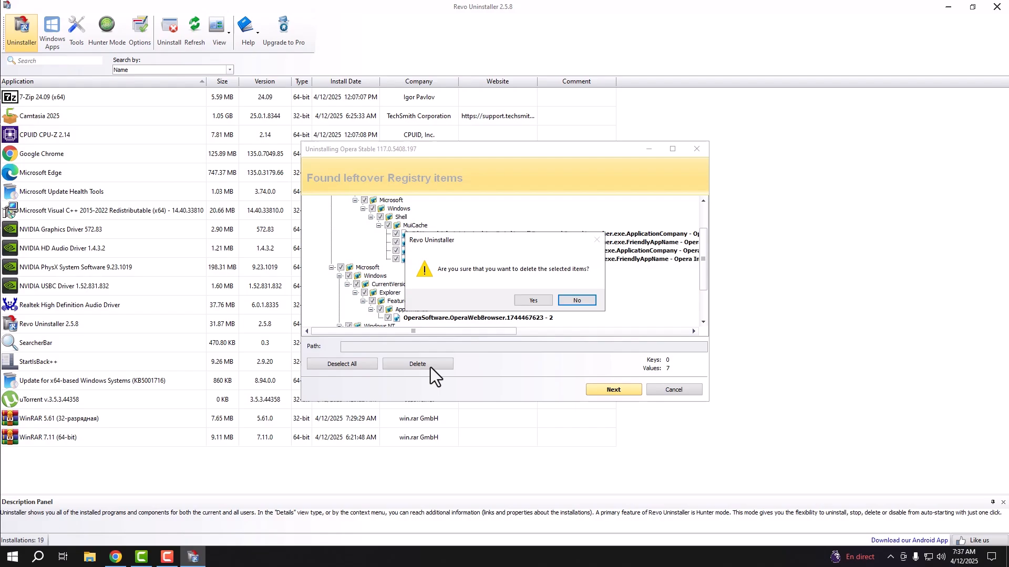
pyautogui.click(544, 297)
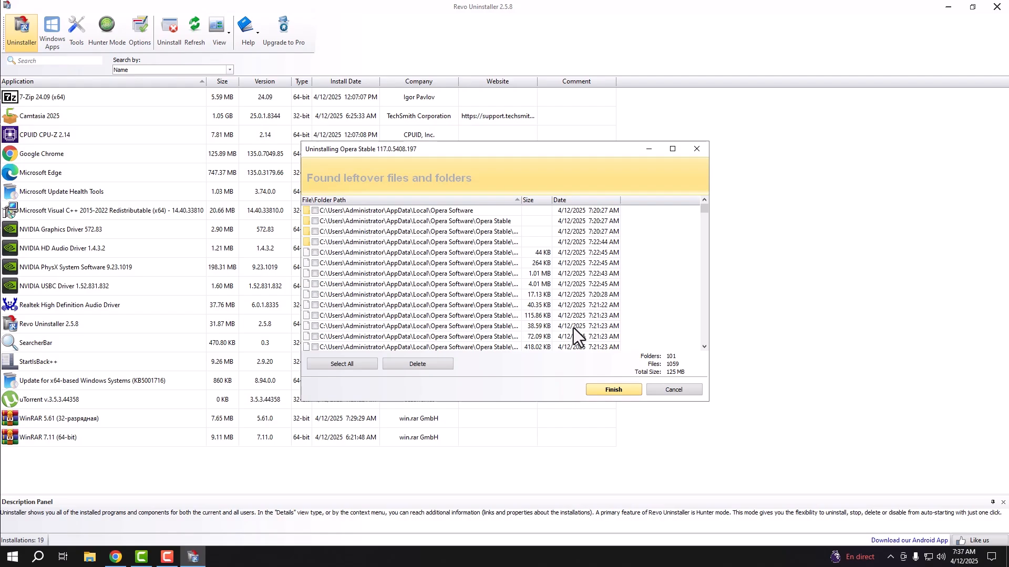
pyautogui.click(364, 362)
pyautogui.click(411, 367)
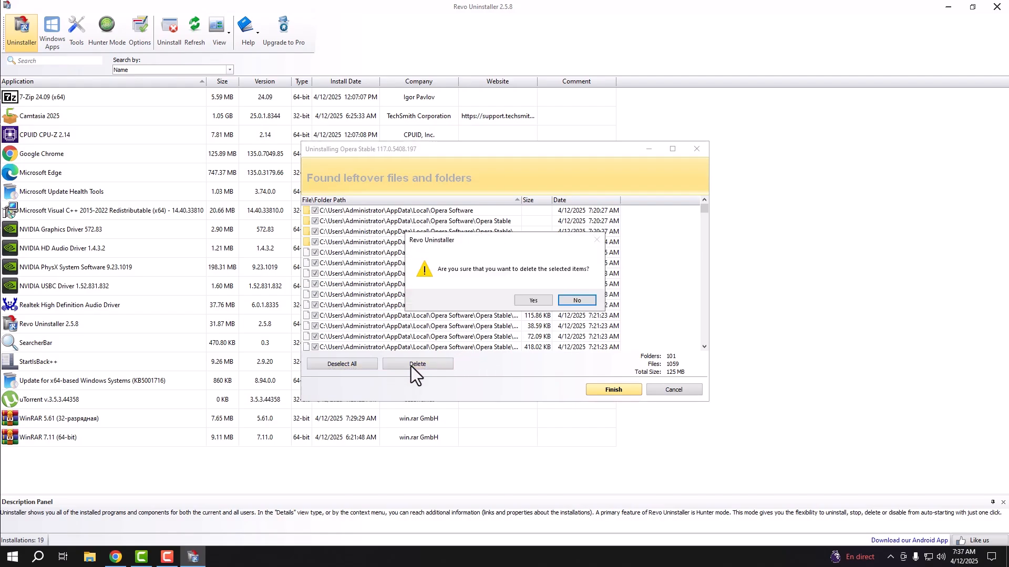
pyautogui.click(543, 300)
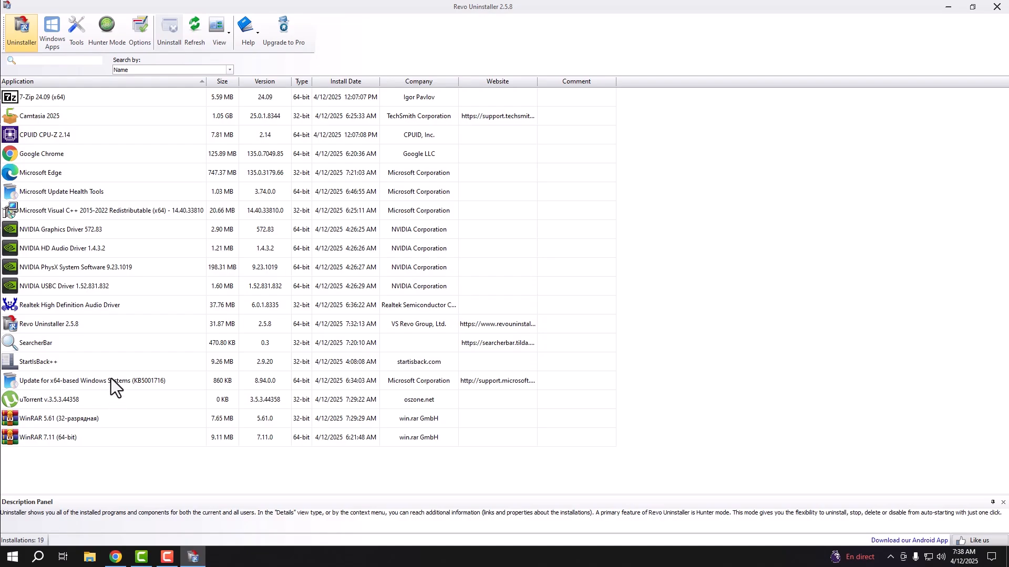
# Uninstall SearcherBar without making a system restore point, and scan for its leftovers in Advanced mode
pyautogui.click(80, 344)
pyautogui.rightClick(98, 347)
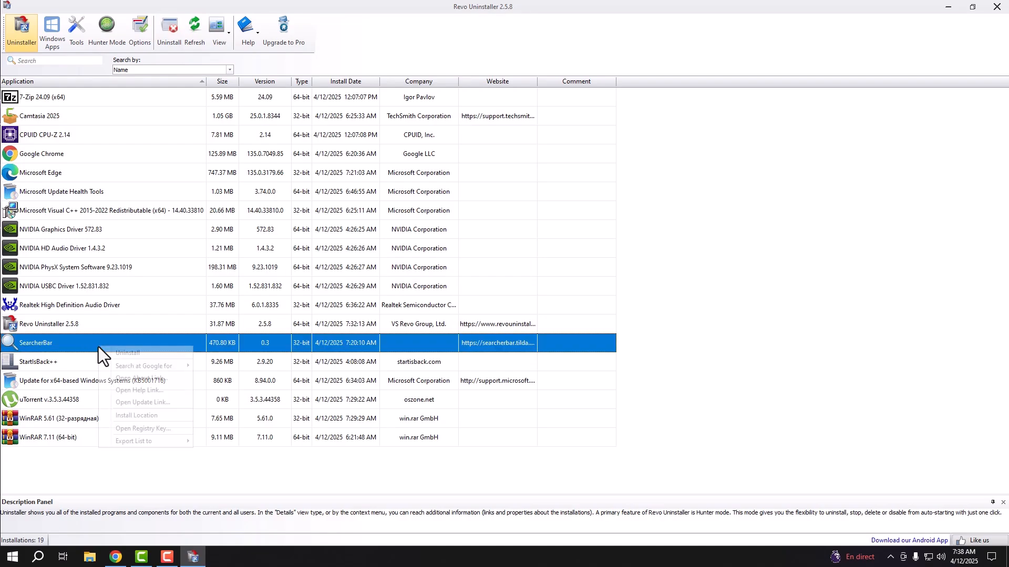
pyautogui.click(135, 352)
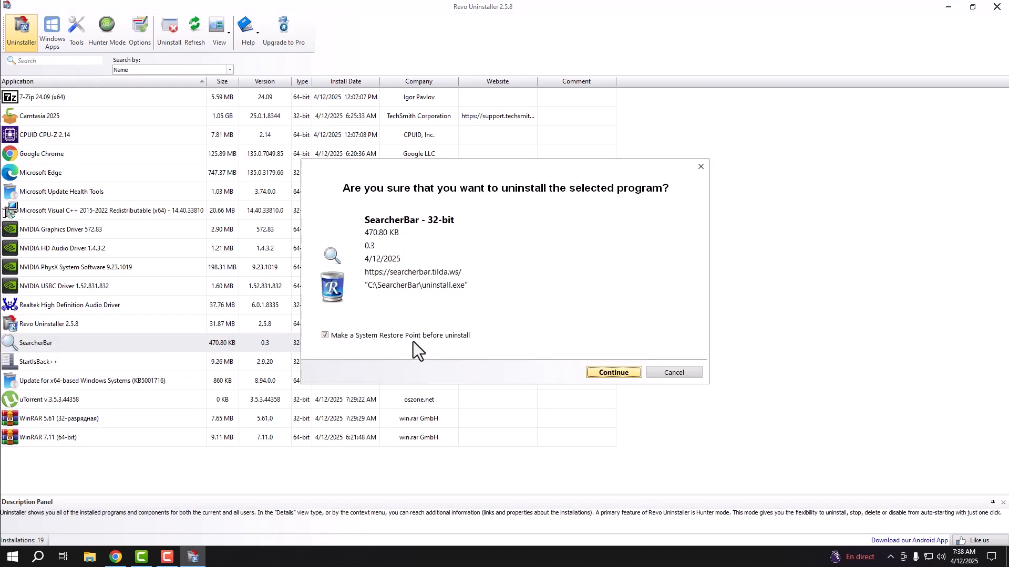
pyautogui.click(445, 338)
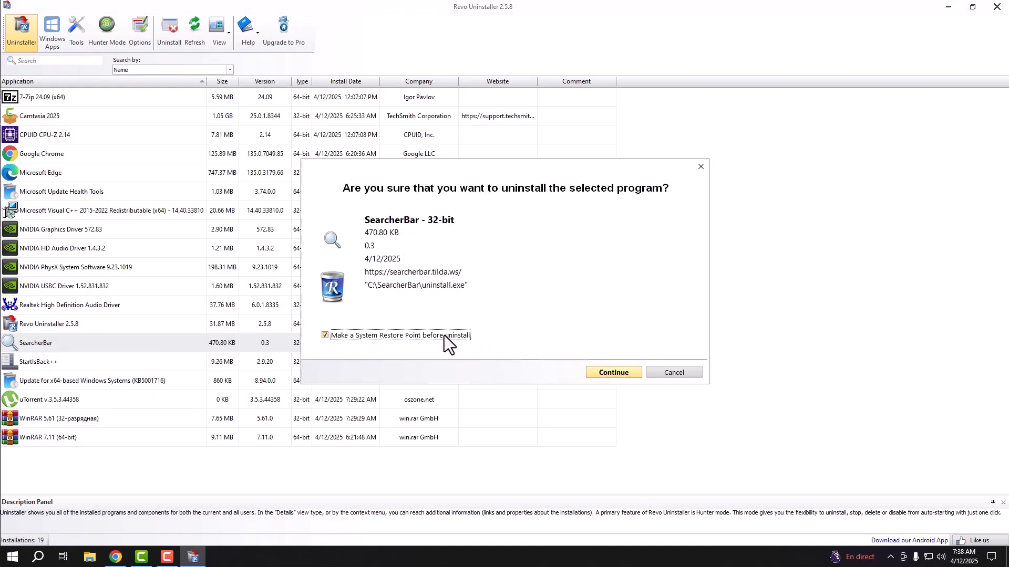
pyautogui.click(628, 373)
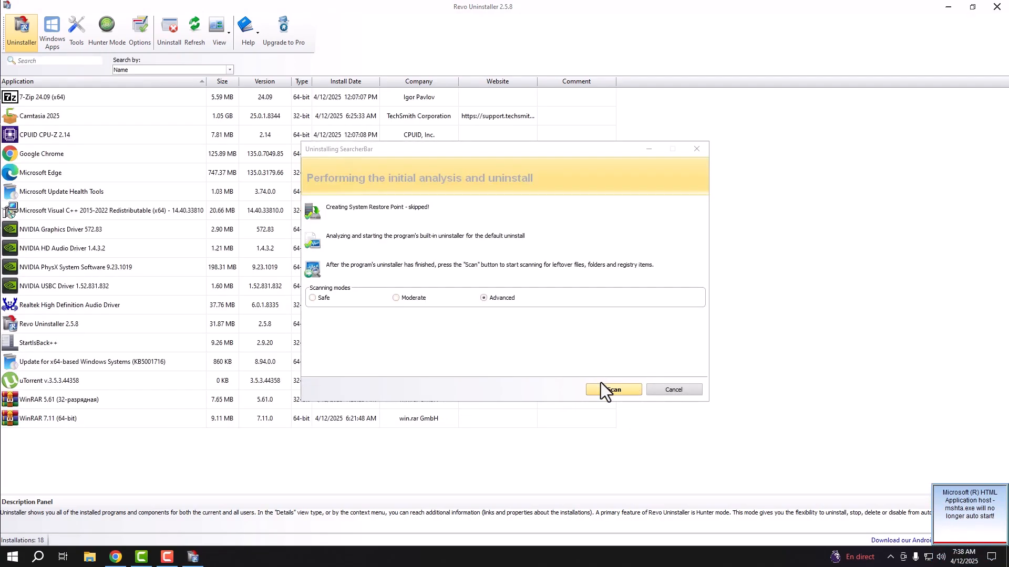
pyautogui.click(603, 388)
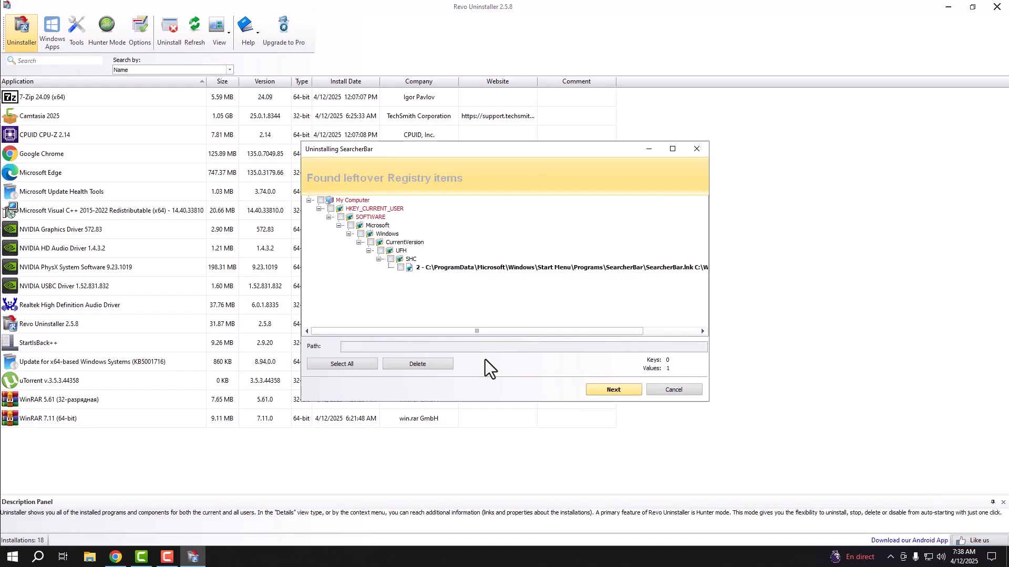
# Select and delete all leftover registry items of SearcherBar, followed by its leftover prefetch file
pyautogui.click(376, 362)
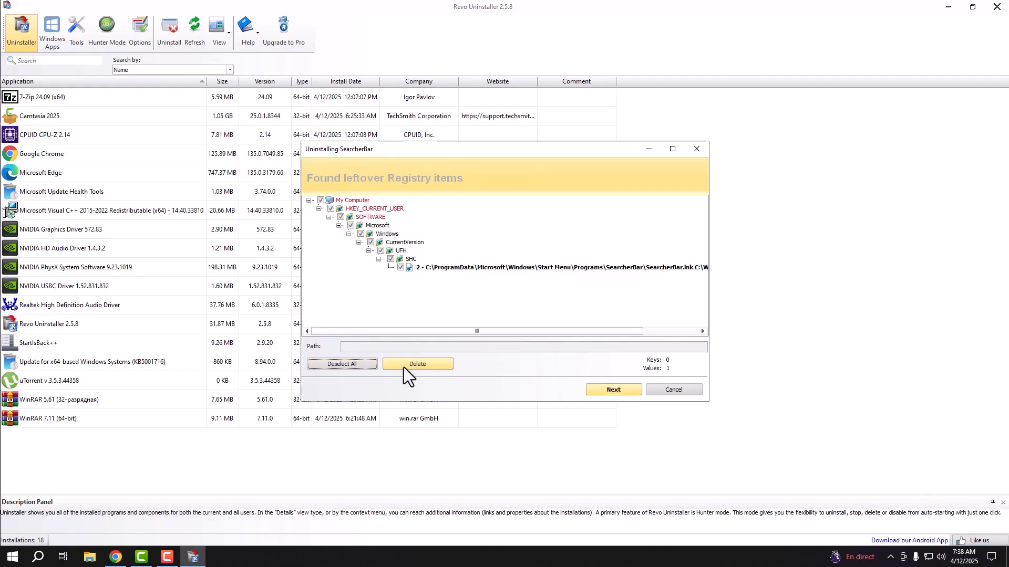
pyautogui.click(403, 368)
pyautogui.click(533, 301)
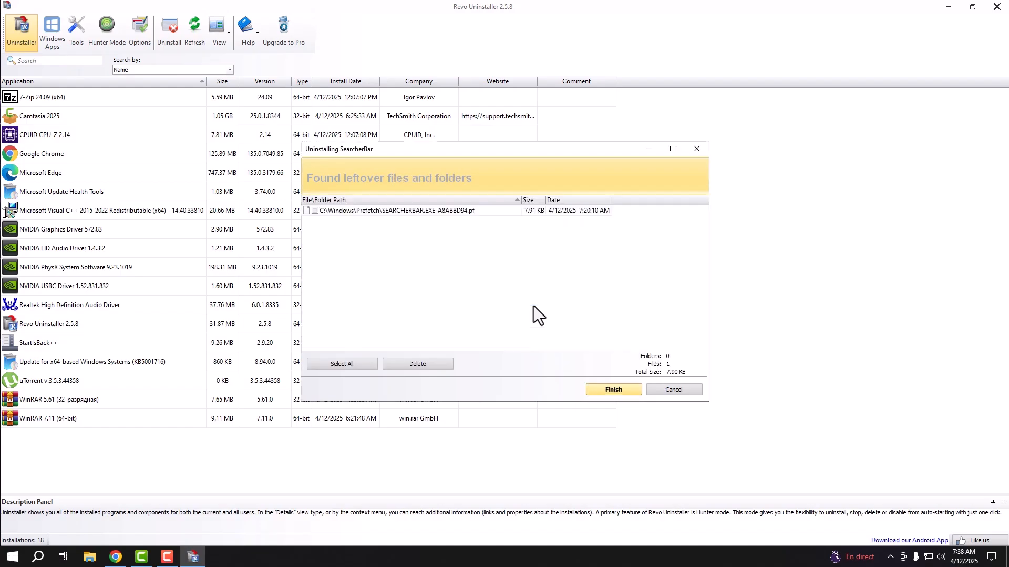
pyautogui.click(344, 363)
pyautogui.click(402, 364)
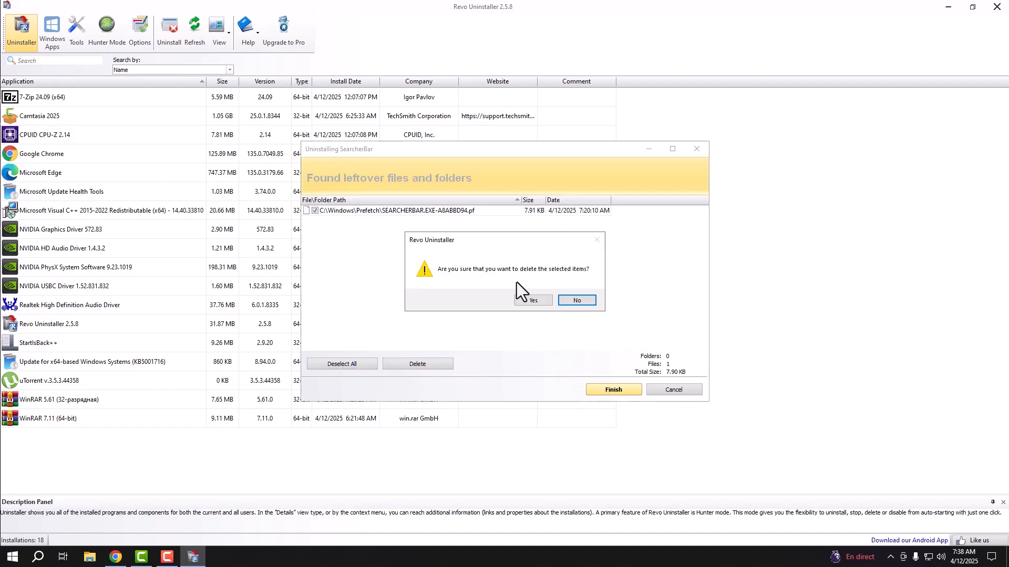
pyautogui.click(527, 303)
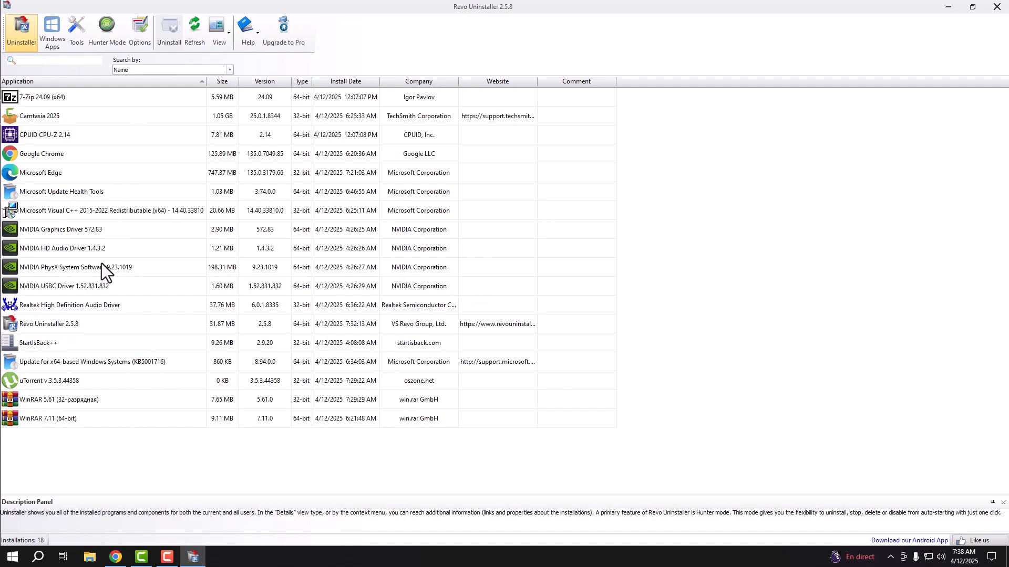
# Uninstall Microsoft Update Health Tools without a system restore point, and scan for its leftovers in Advanced mode
pyautogui.click(67, 194)
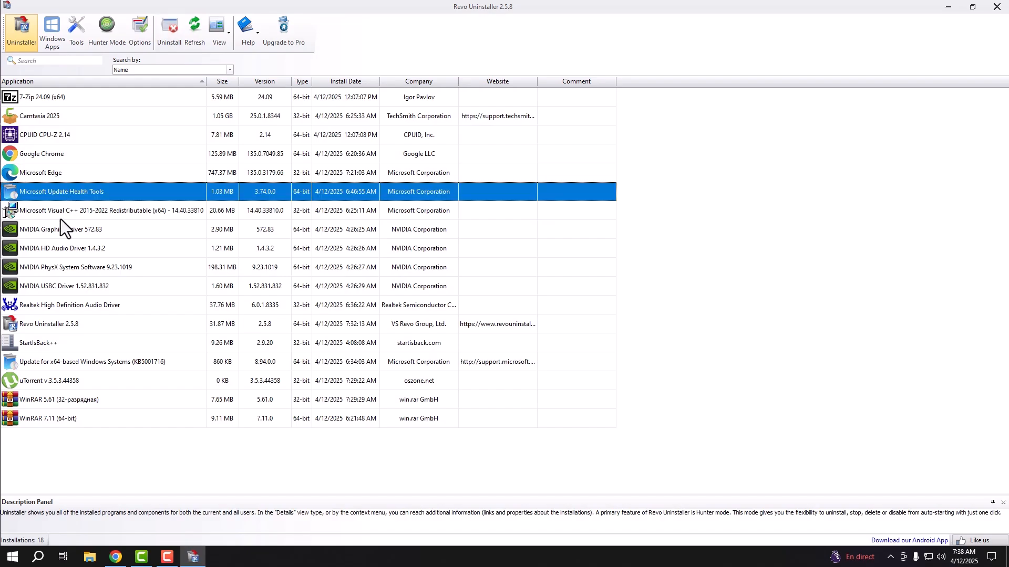
pyautogui.rightClick(96, 194)
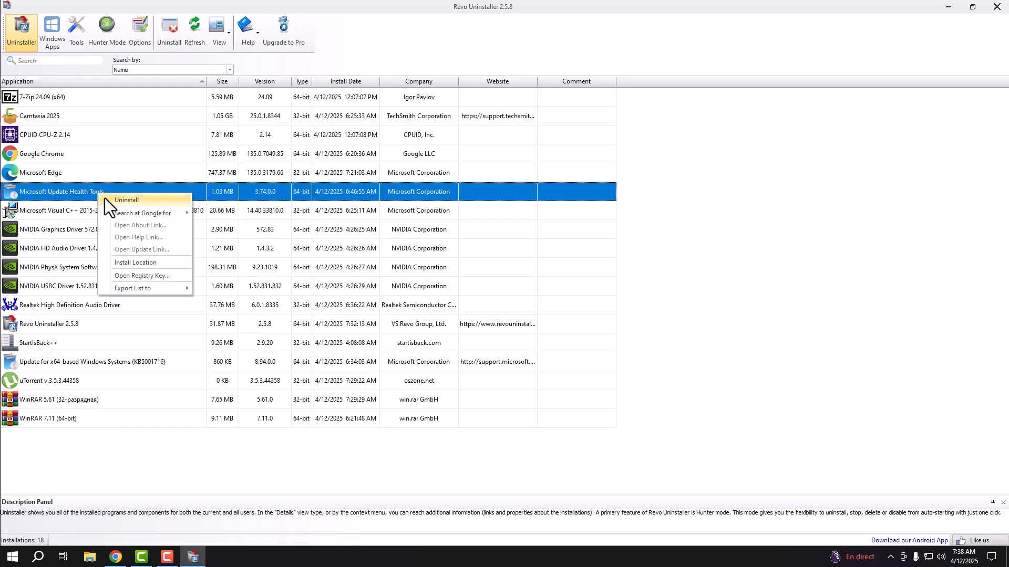
pyautogui.click(107, 198)
pyautogui.click(371, 337)
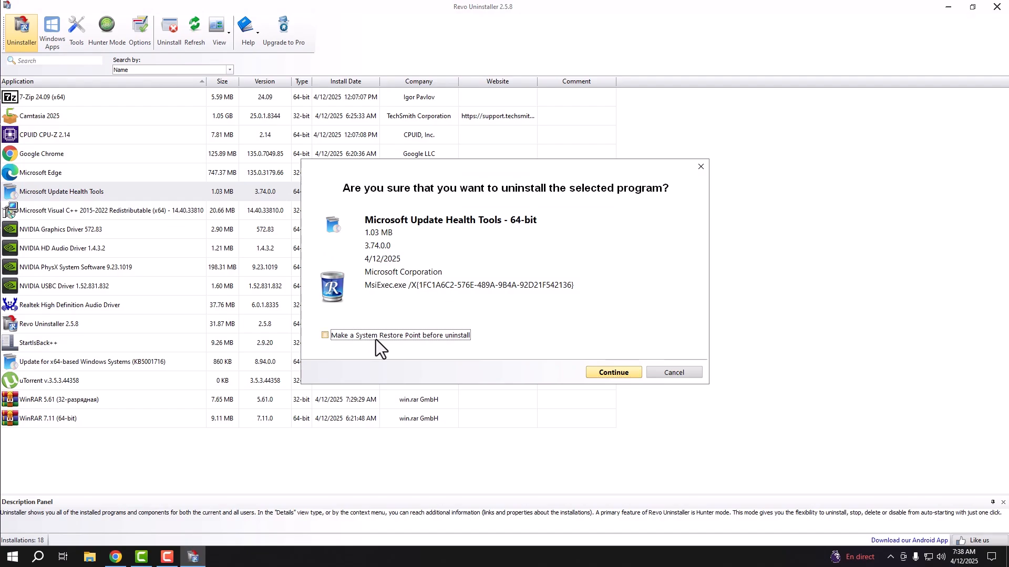
pyautogui.click(612, 373)
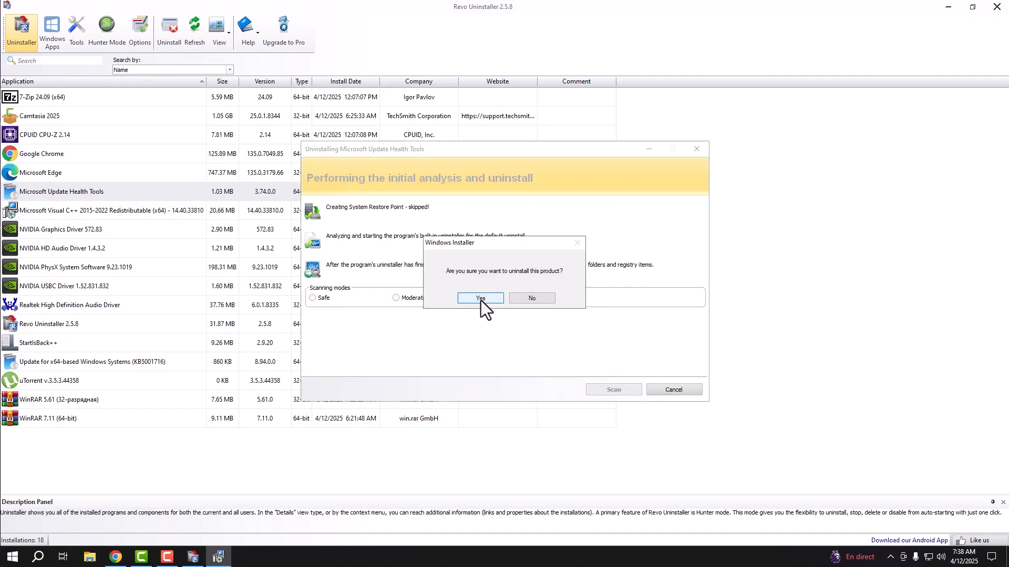
pyautogui.click(480, 299)
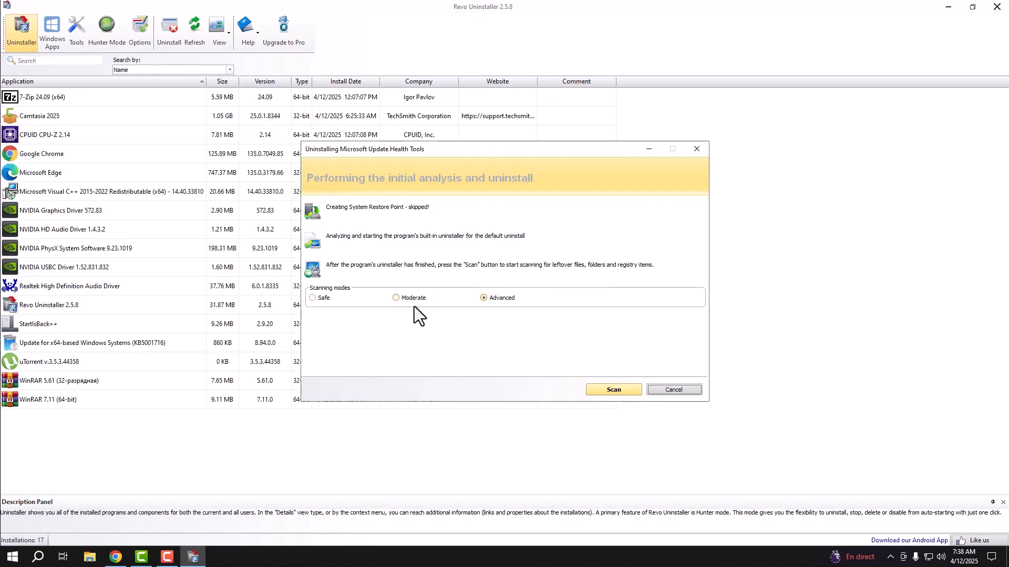
pyautogui.click(623, 390)
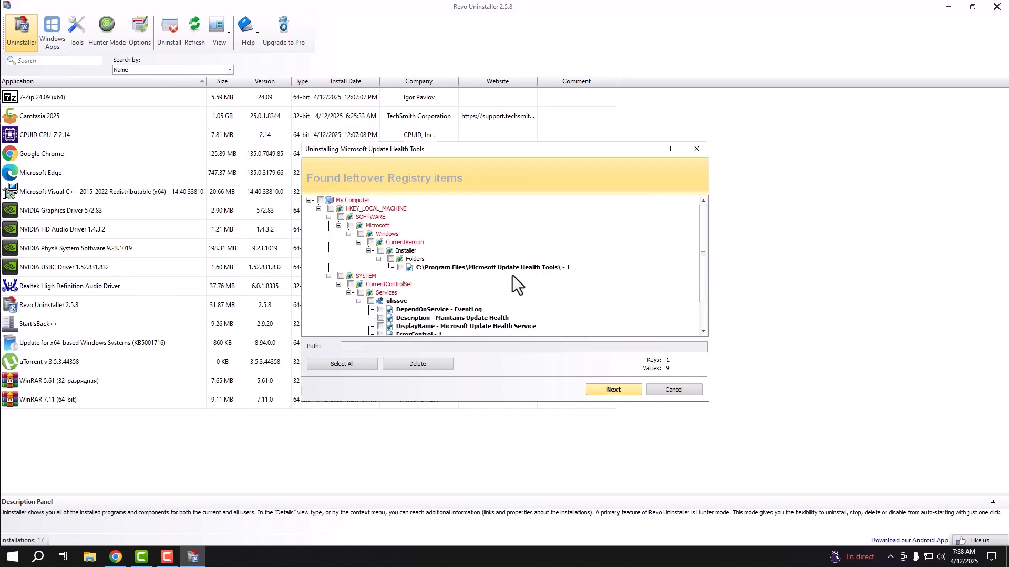
# Select and delete all leftover registry items of Microsoft Update Health Tools, followed by its leftover program folder
pyautogui.click(353, 366)
pyautogui.click(430, 367)
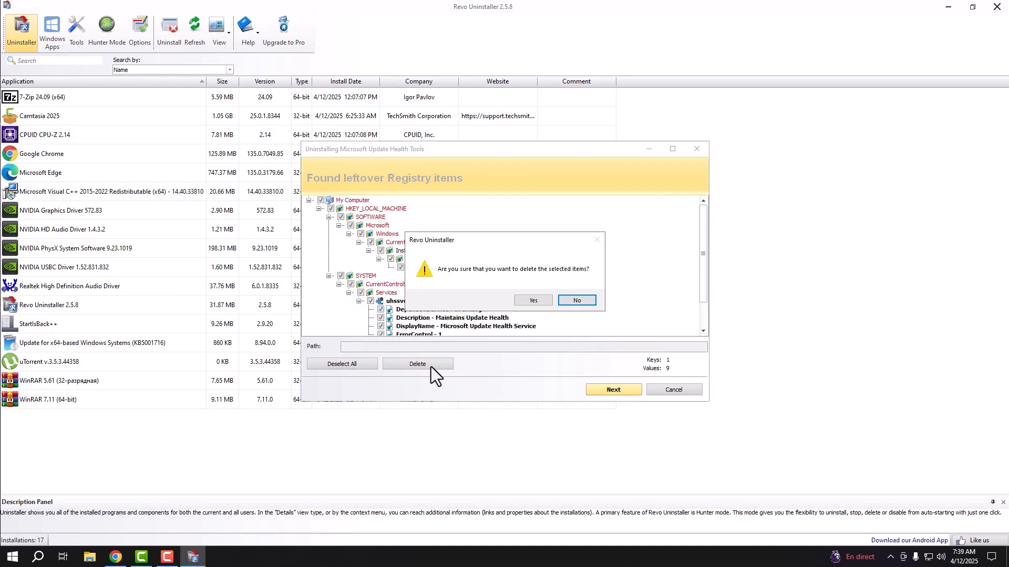
pyautogui.click(530, 300)
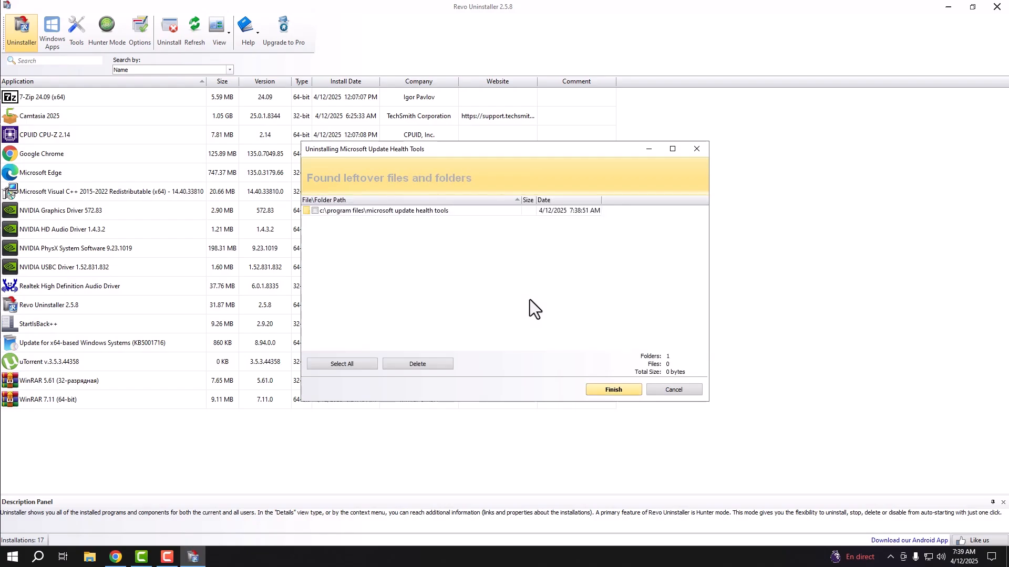
pyautogui.click(333, 364)
pyautogui.click(424, 368)
pyautogui.click(525, 303)
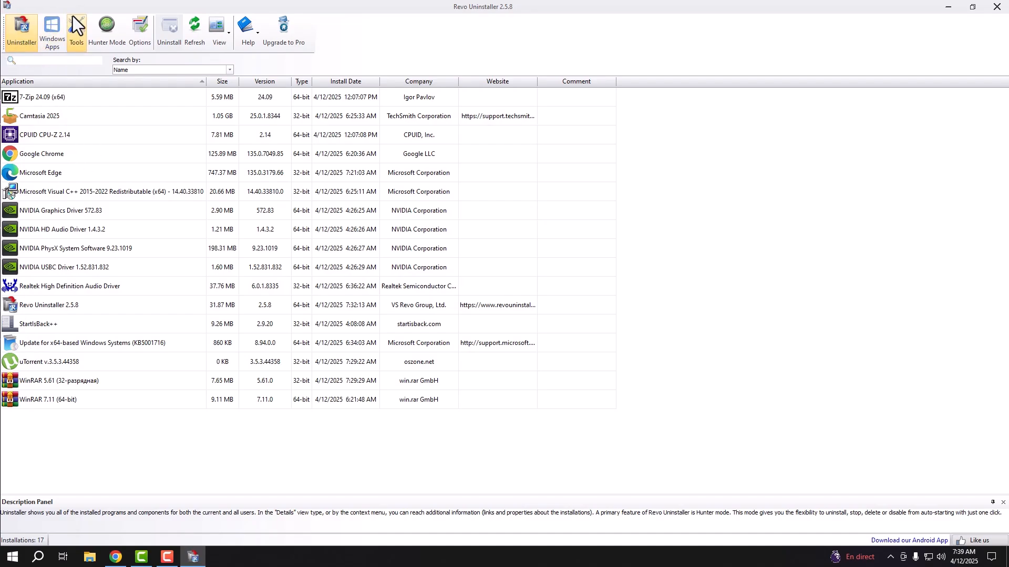
# Uninstall the AV1 Video Extension Windows app without making a system restore point, and scan for its leftovers
pyautogui.click(55, 36)
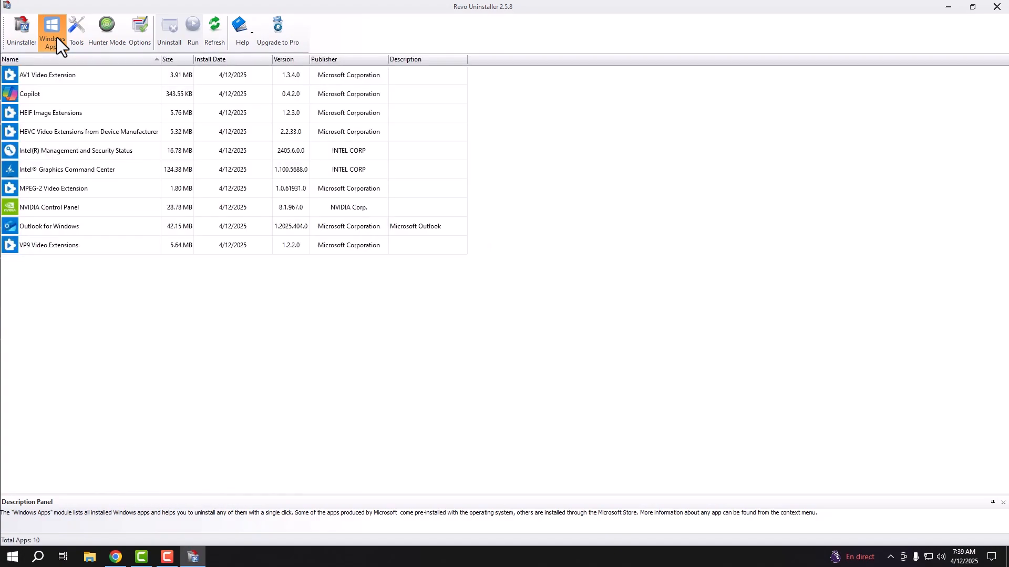
pyautogui.click(90, 80)
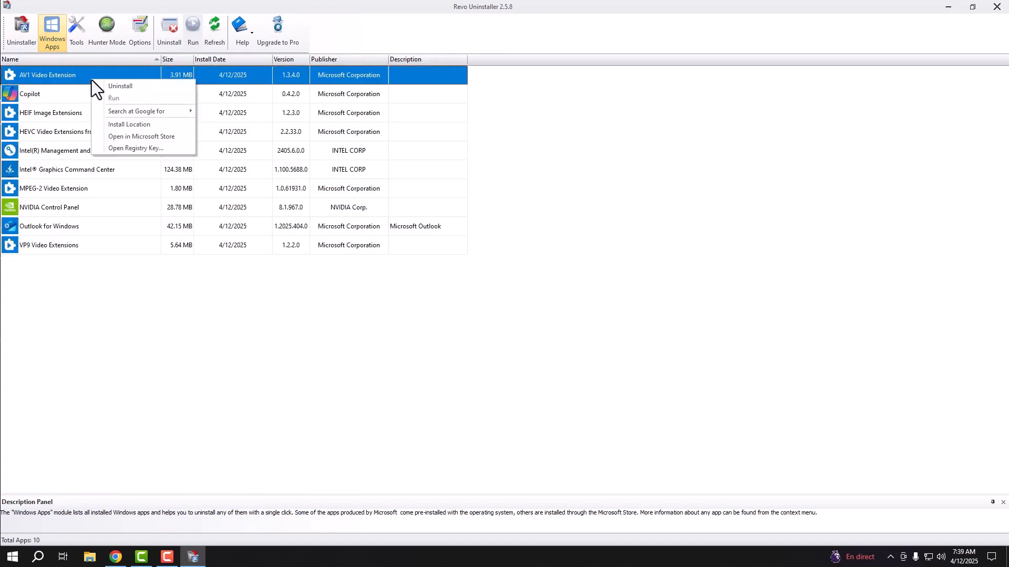
pyautogui.click(119, 86)
pyautogui.click(376, 334)
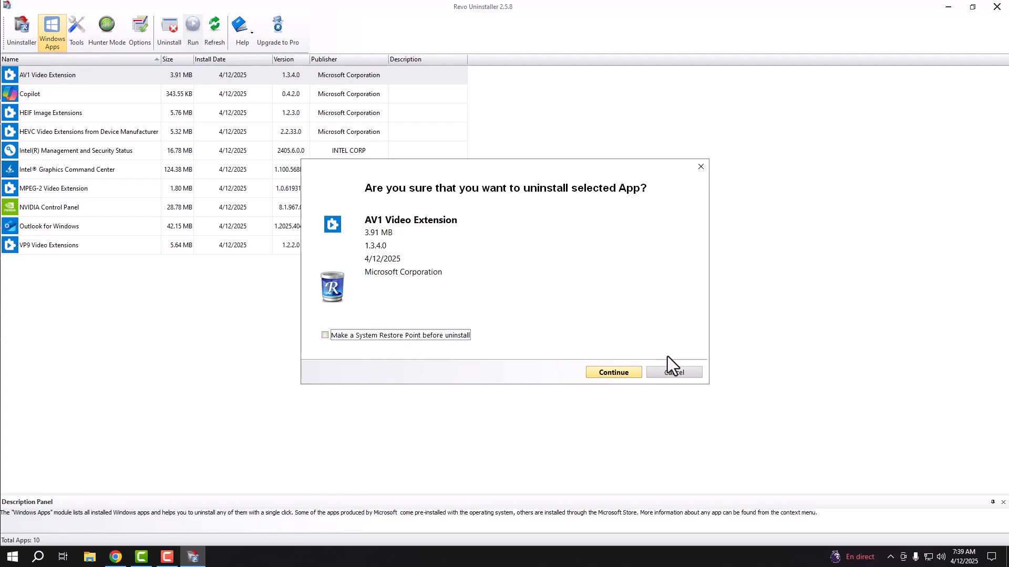
pyautogui.click(613, 372)
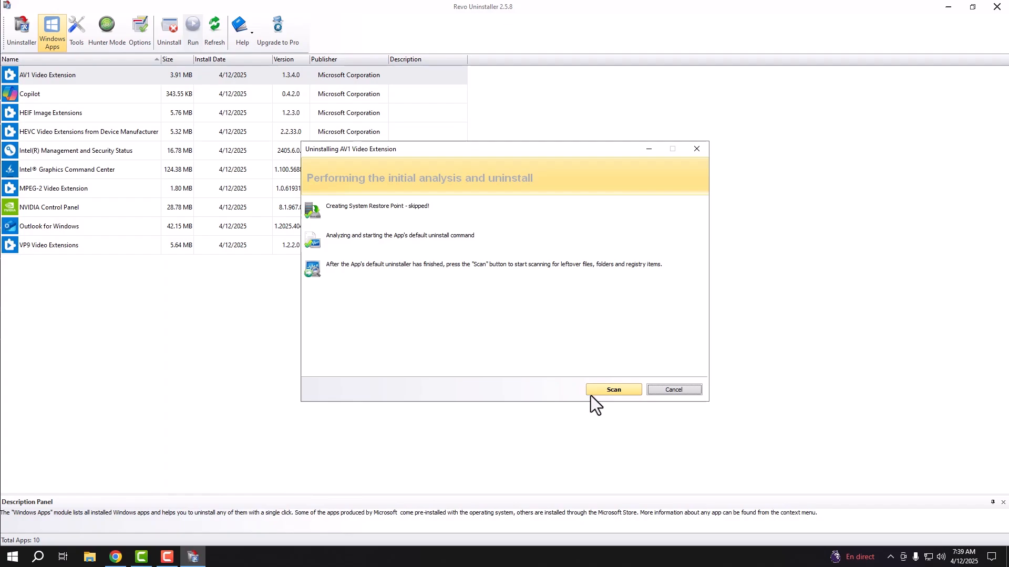
pyautogui.click(590, 394)
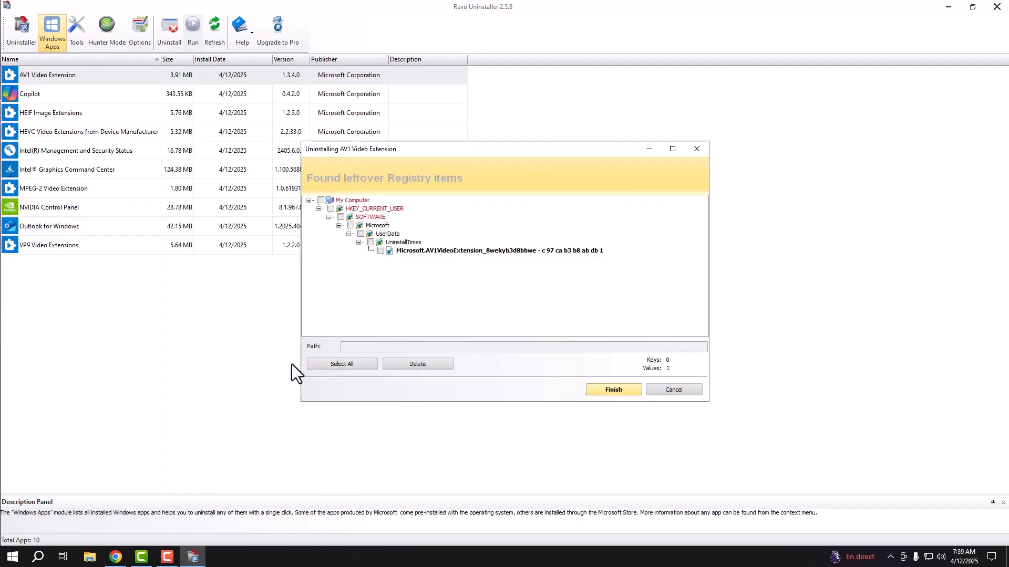
# Select and delete all leftover registry items of AV1 Video Extension
pyautogui.click(312, 364)
pyautogui.click(420, 364)
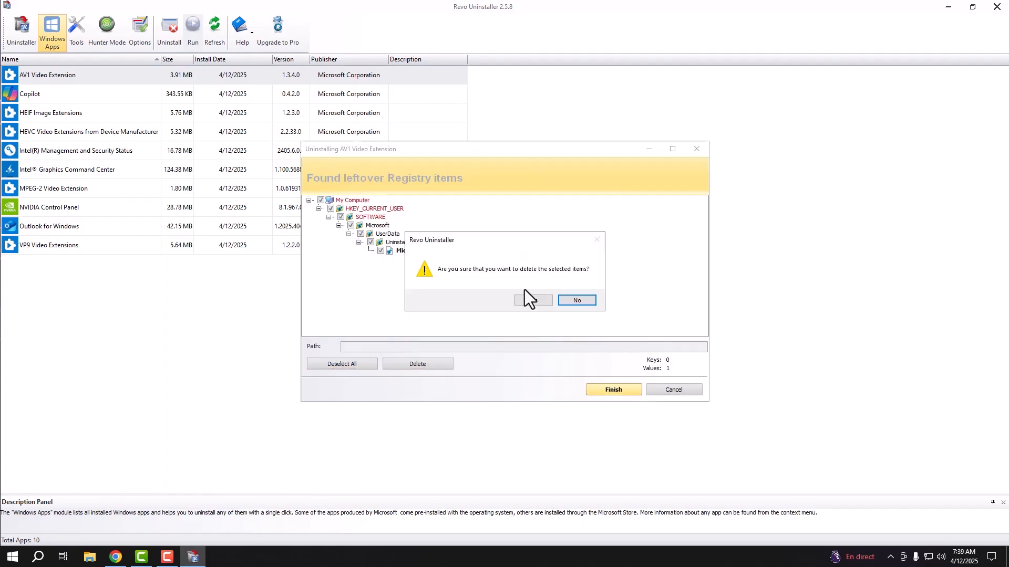
pyautogui.click(532, 301)
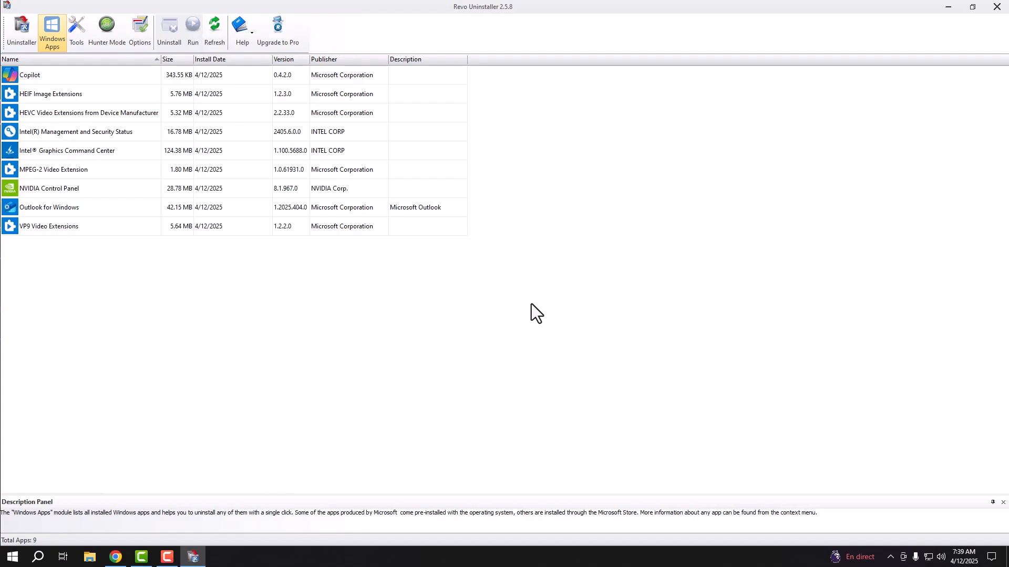
# Uninstall the Copilot Windows app without making a system restore point, and scan for its leftovers
pyautogui.click(54, 80)
pyautogui.rightClick(54, 79)
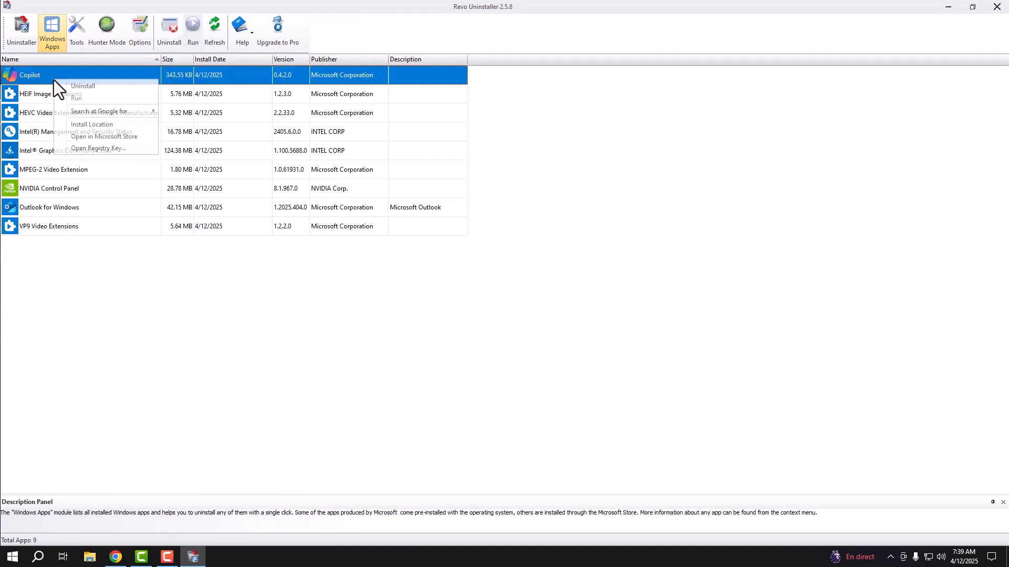
pyautogui.click(95, 88)
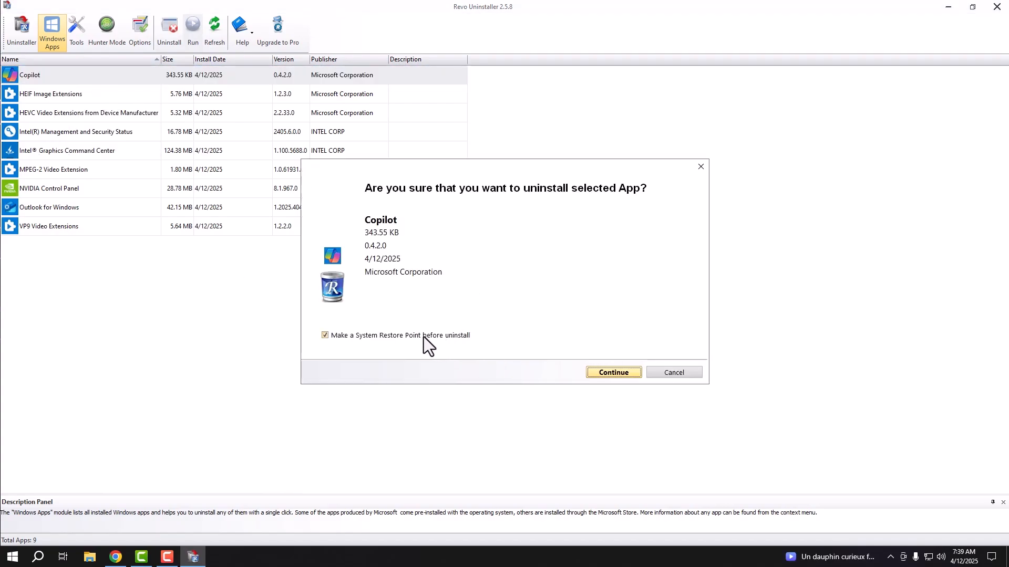
pyautogui.click(442, 335)
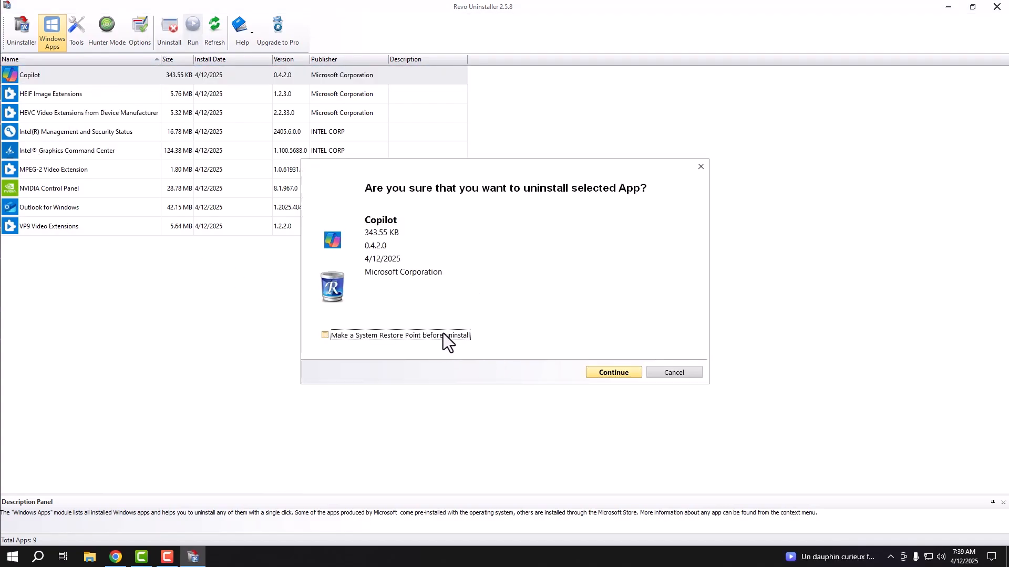
pyautogui.click(597, 371)
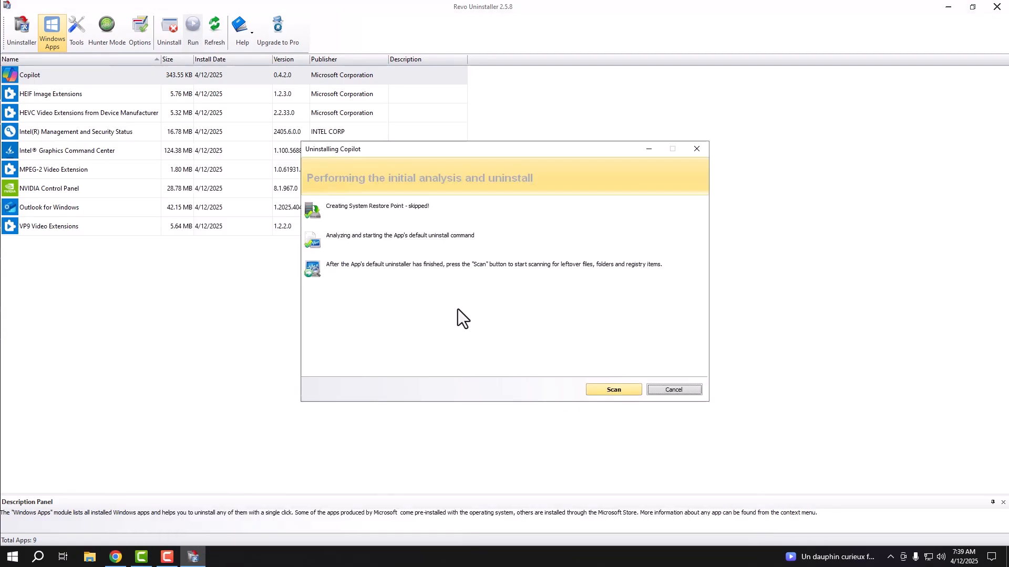
pyautogui.click(629, 389)
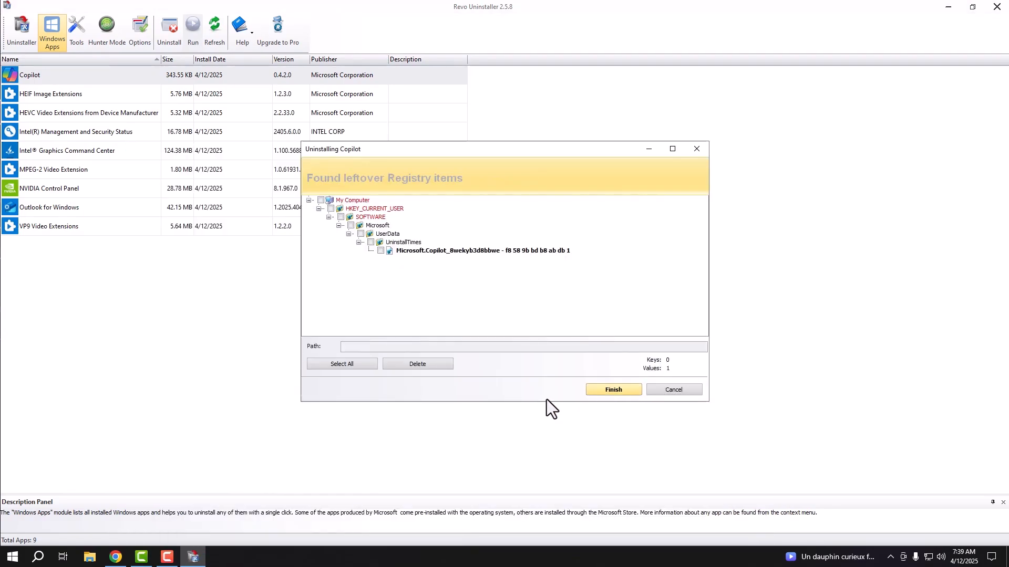
# Select and delete all leftover registry items of Copilot
pyautogui.click(321, 364)
pyautogui.click(416, 365)
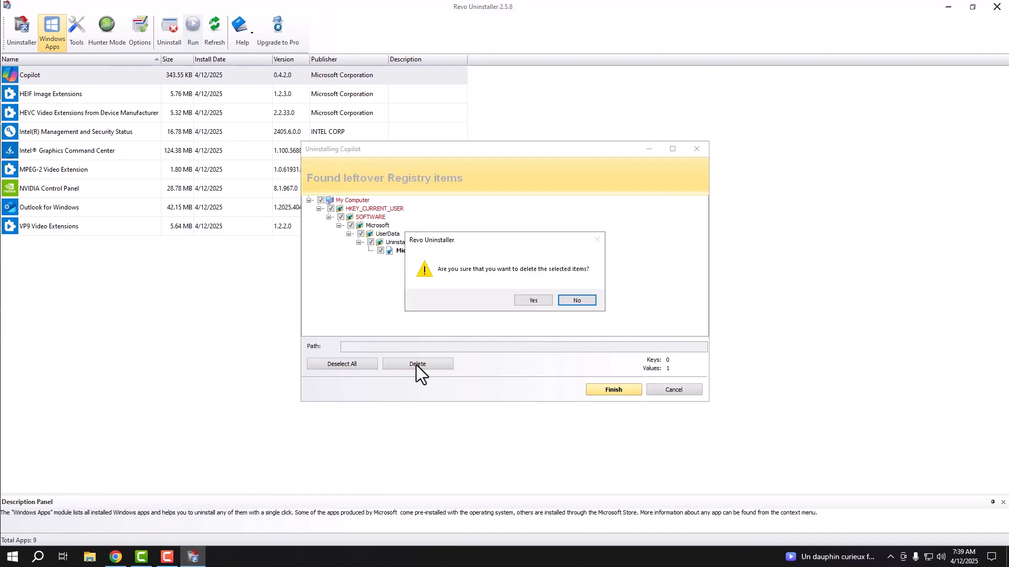
pyautogui.click(523, 297)
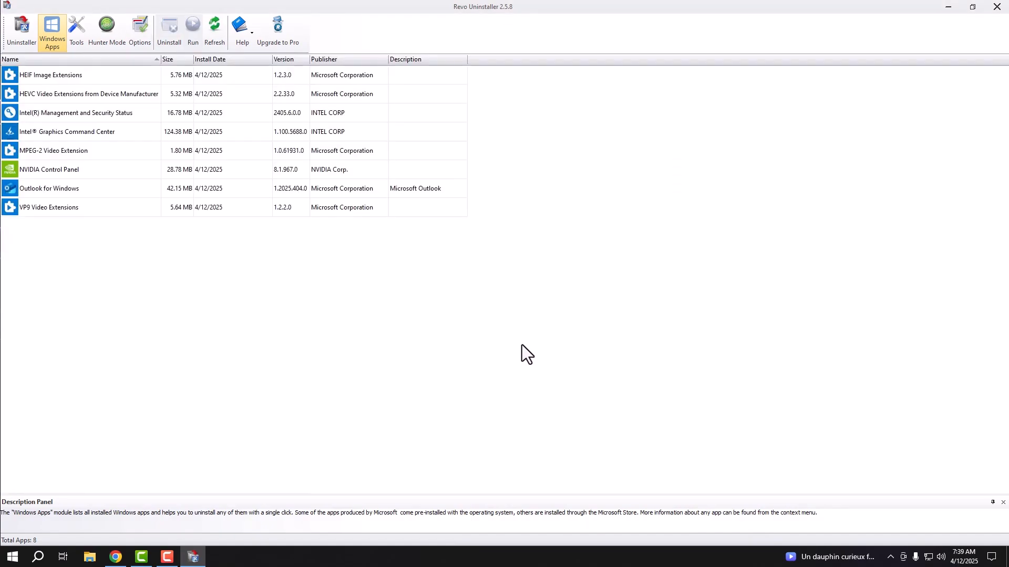
# Uninstall the HEIF Image Extensions app without making a system restore point, and scan for its leftovers
pyautogui.click(60, 77)
pyautogui.rightClick(60, 76)
pyautogui.click(75, 82)
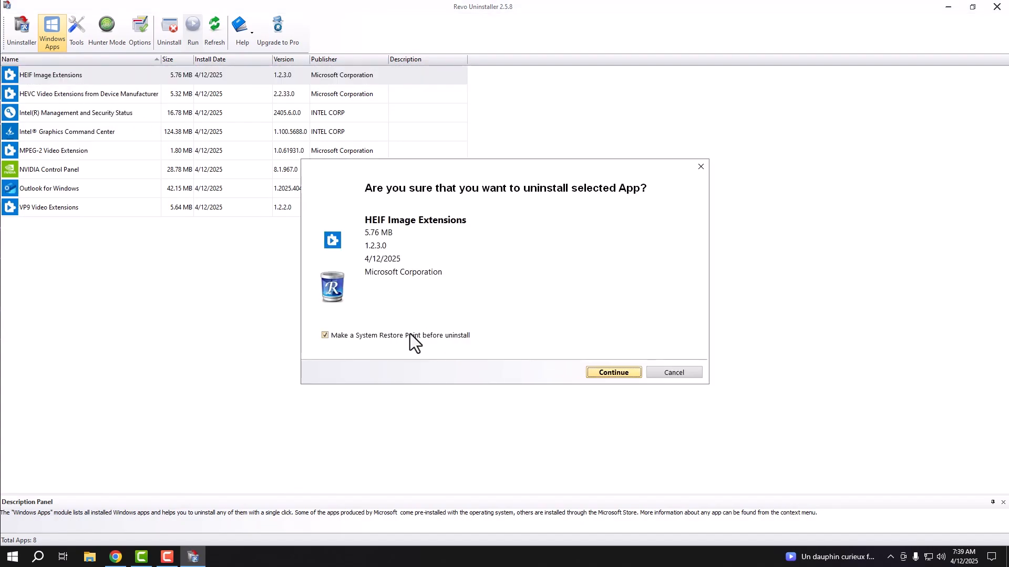
pyautogui.click(610, 374)
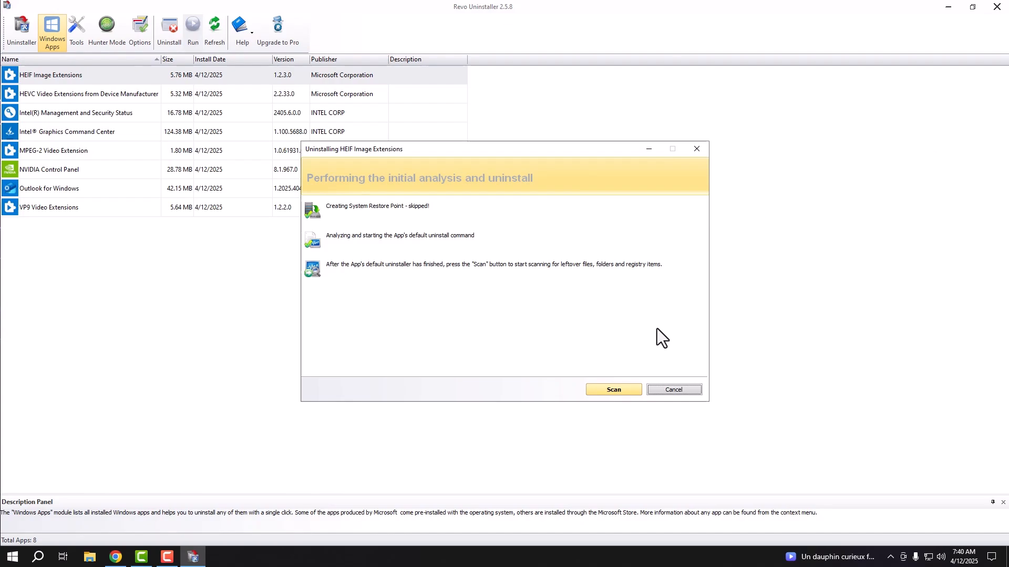
pyautogui.click(614, 389)
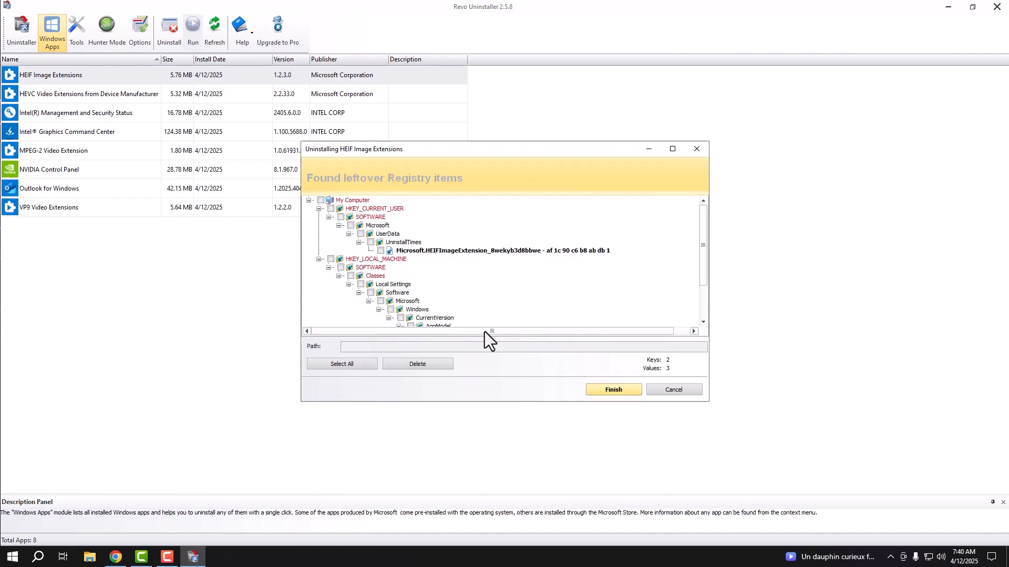
# Select and delete all leftover registry items of HEIF Image Extensions
pyautogui.click(352, 365)
pyautogui.click(405, 364)
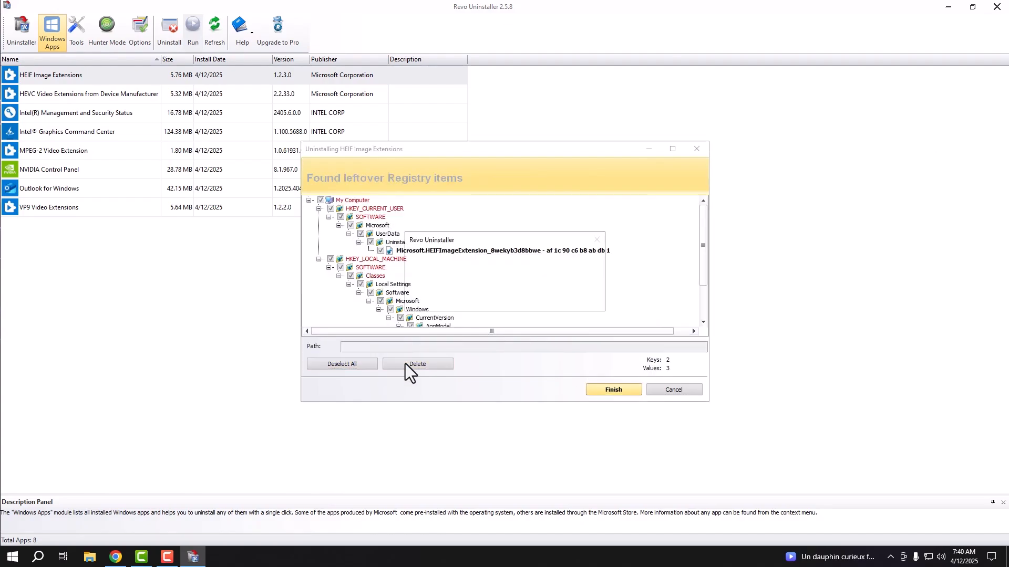
pyautogui.click(541, 303)
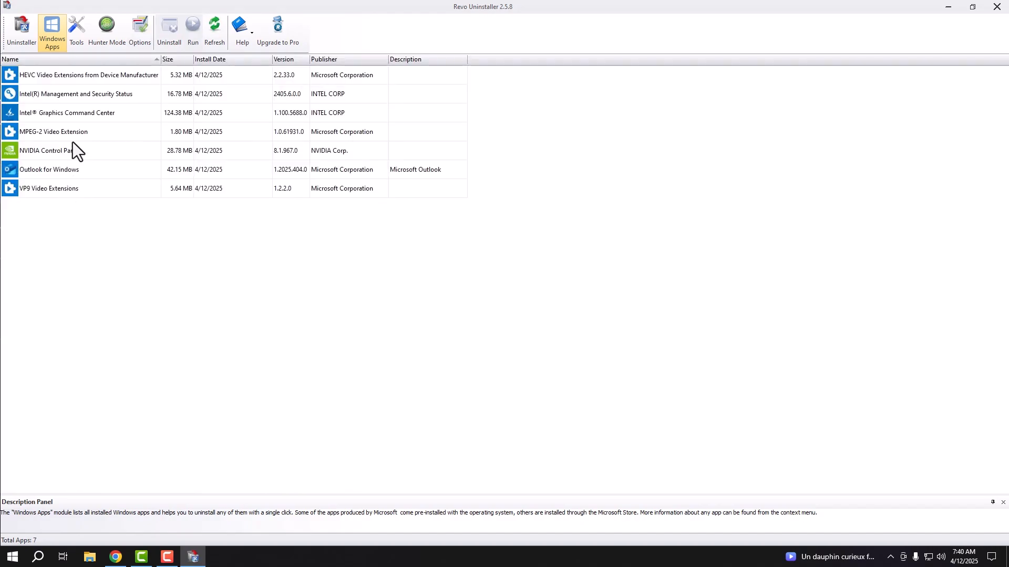
# Uninstall HEVC Video Extensions from Device Manufacturer without making a system restore point, and scan for its leftovers
pyautogui.click(100, 75)
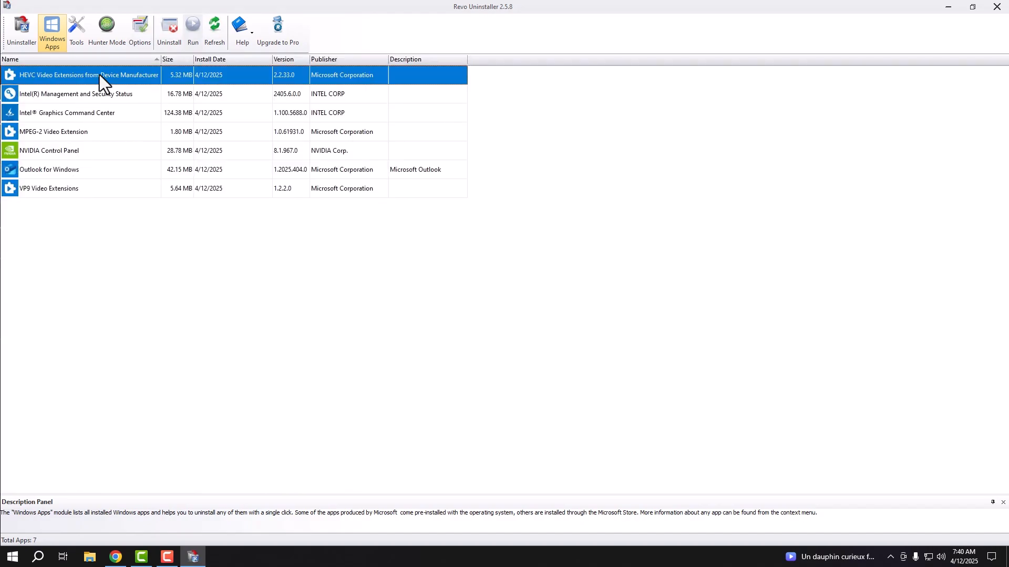
pyautogui.rightClick(130, 76)
pyautogui.click(150, 83)
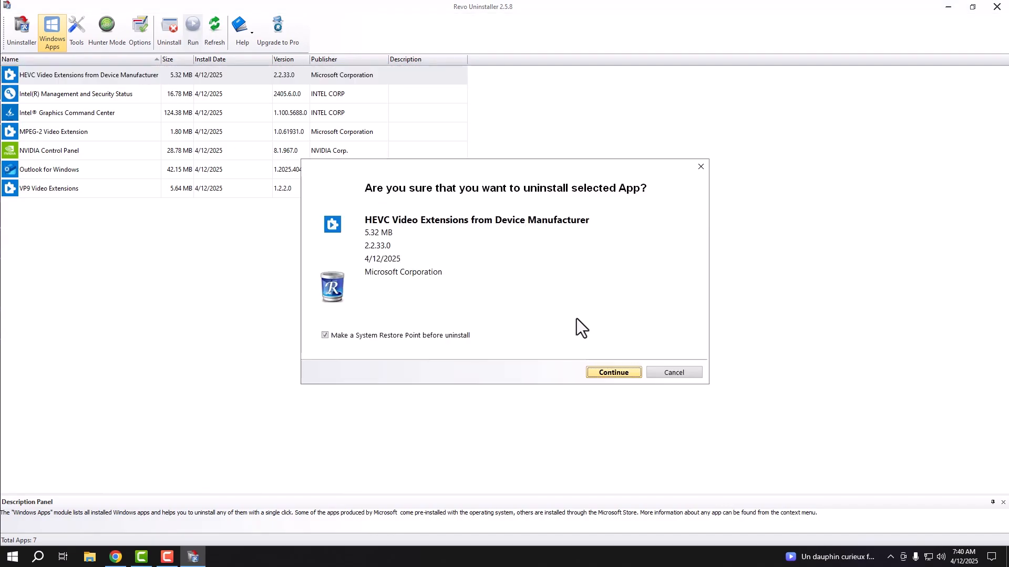
pyautogui.click(419, 335)
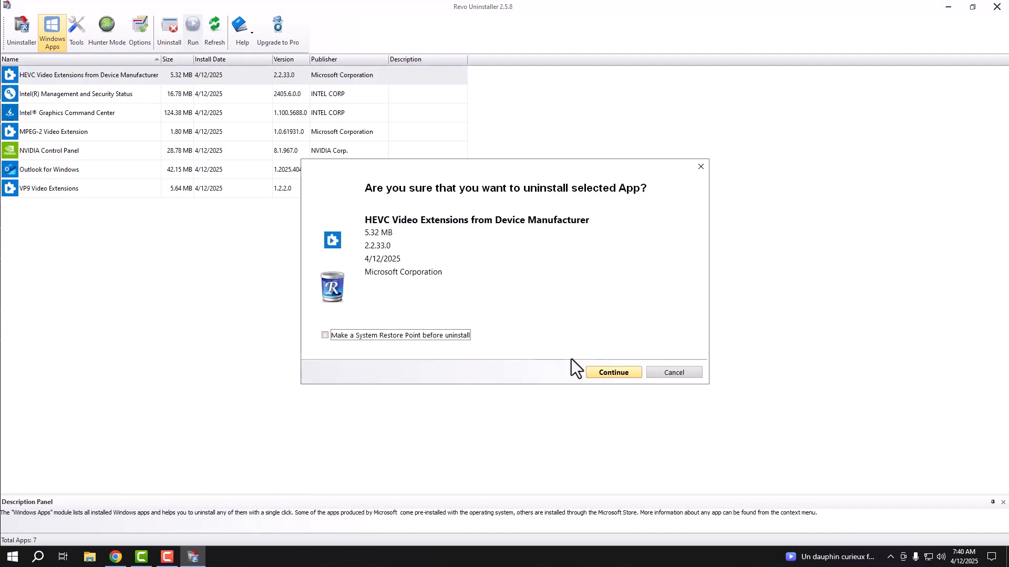
pyautogui.click(592, 372)
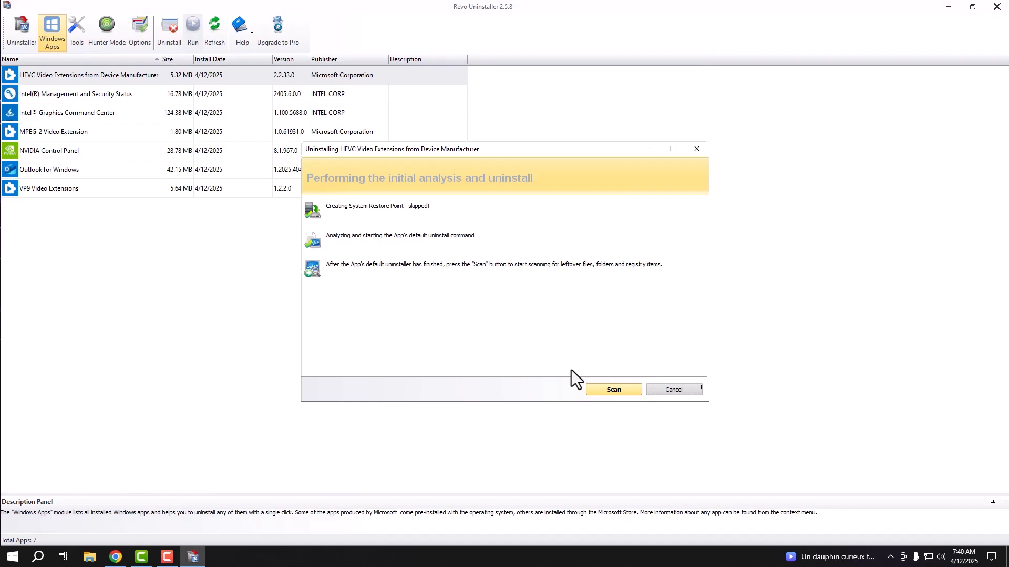
pyautogui.click(594, 386)
# Select and delete all leftover registry items of HEVC Video Extensions from Device Manufacturer
pyautogui.click(332, 363)
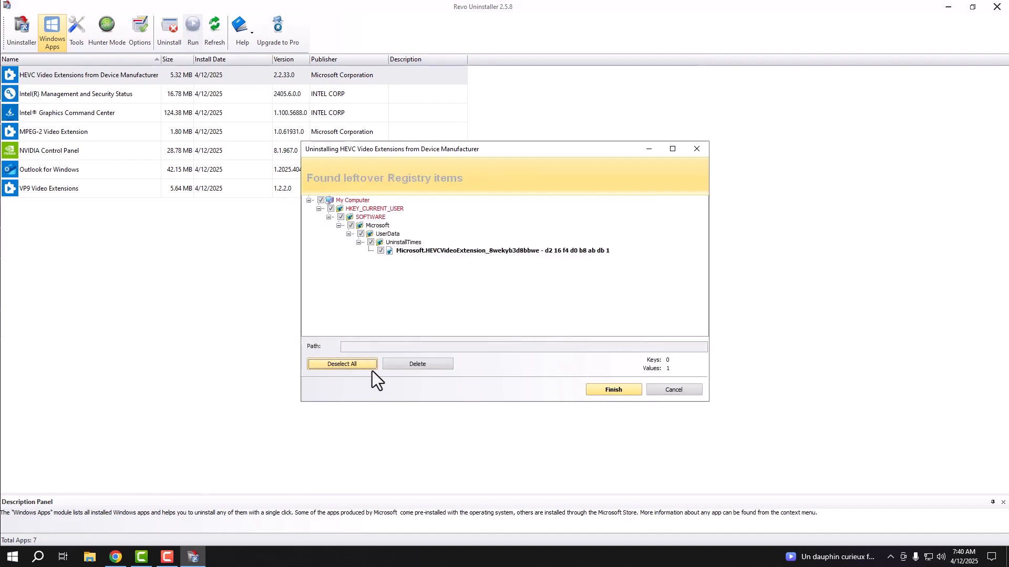
pyautogui.click(418, 364)
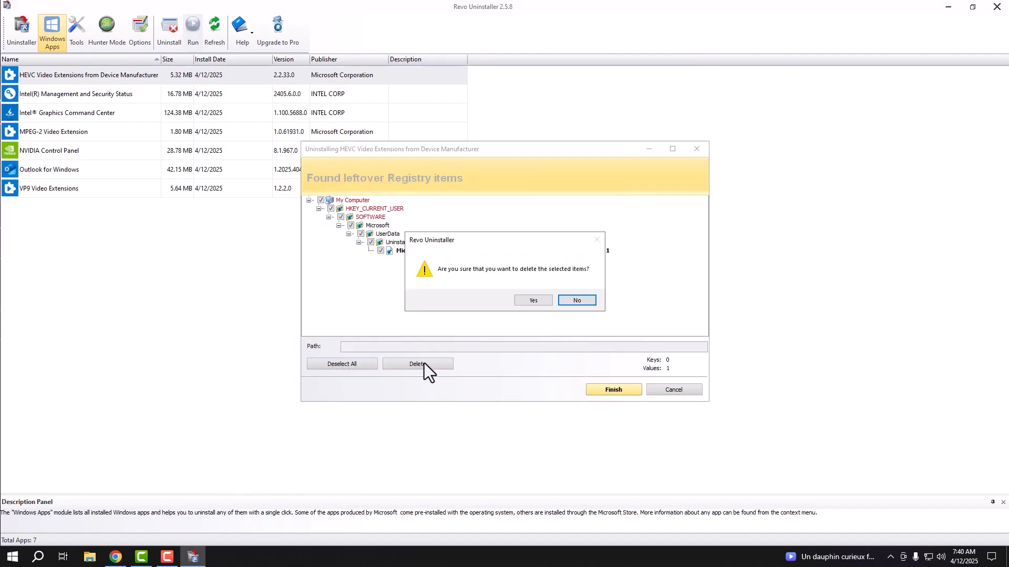
pyautogui.click(527, 300)
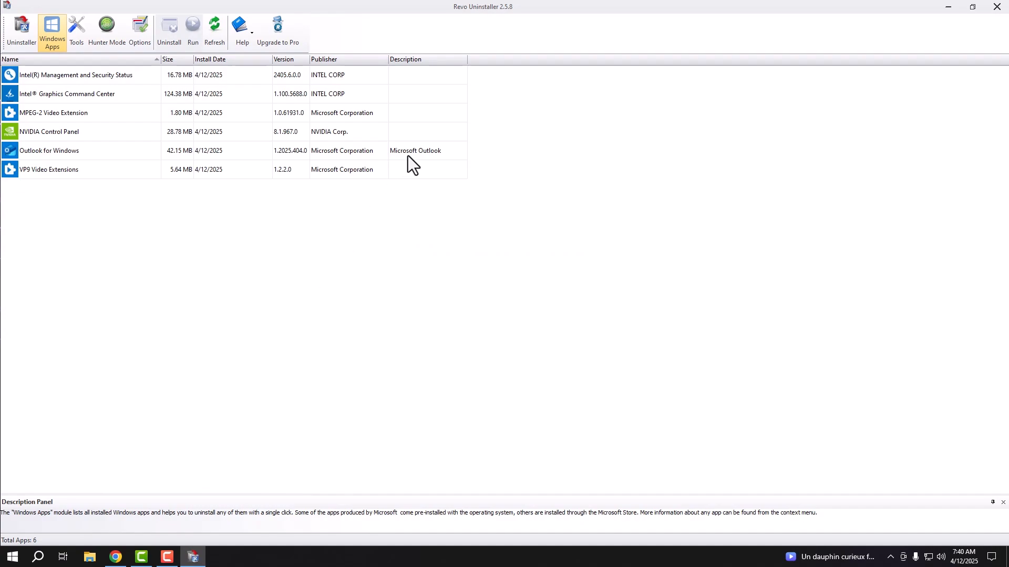
# Uninstall the Intel(R) Management and Security Status app without making a system restore point, and scan for its leftovers
pyautogui.rightClick(108, 75)
pyautogui.click(130, 84)
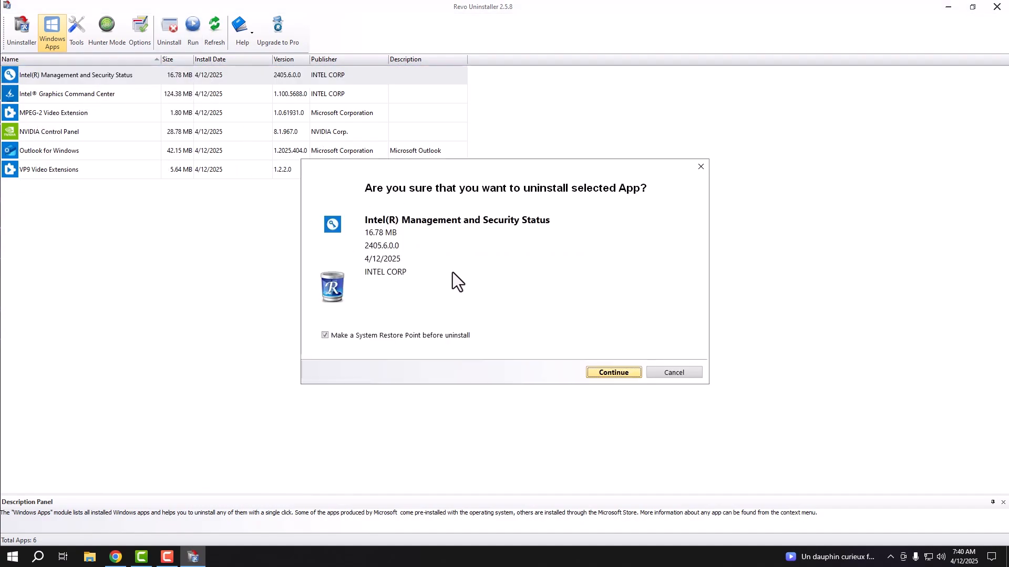
pyautogui.click(612, 373)
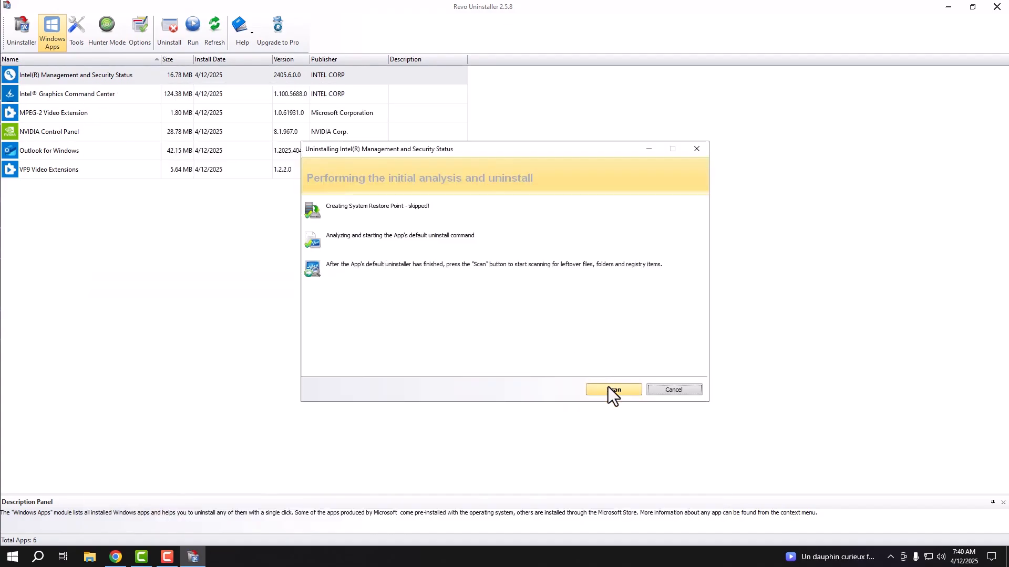
pyautogui.click(608, 389)
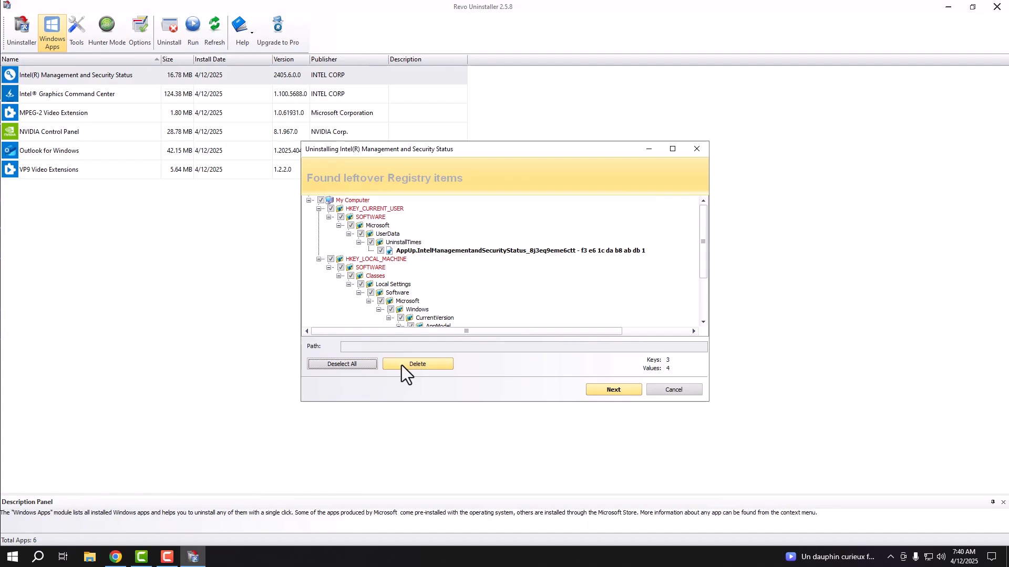
# Delete all leftover registry items of Intel(R) Management and Security Status, followed by all its leftover files and folders
pyautogui.click(402, 364)
pyautogui.click(523, 302)
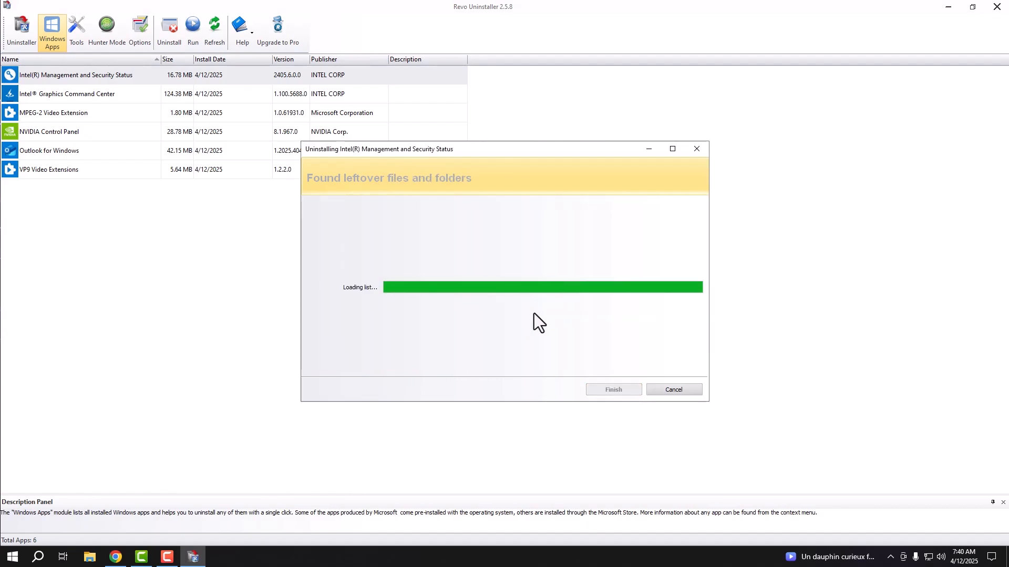
pyautogui.click(357, 365)
pyautogui.click(440, 363)
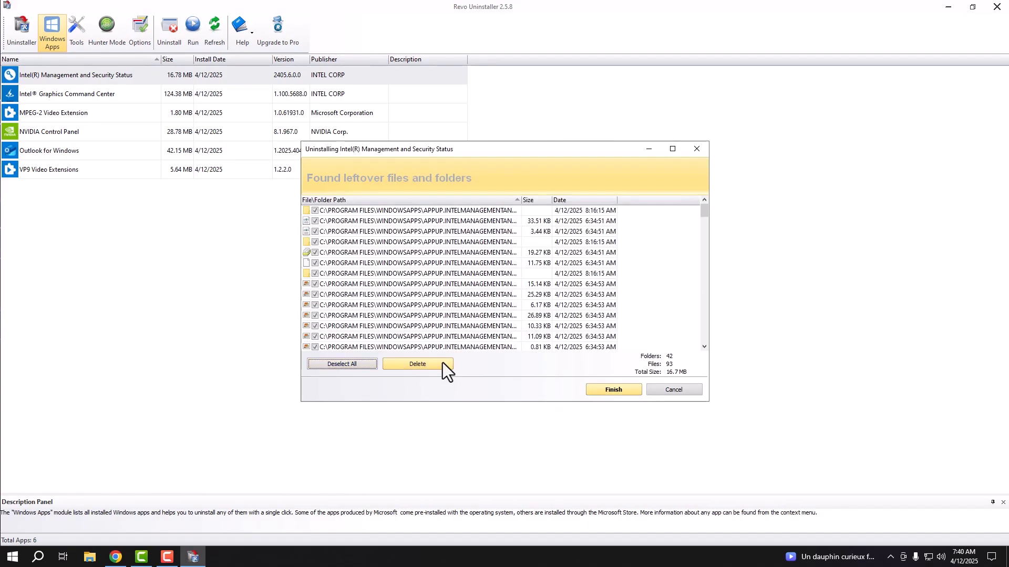
pyautogui.click(522, 302)
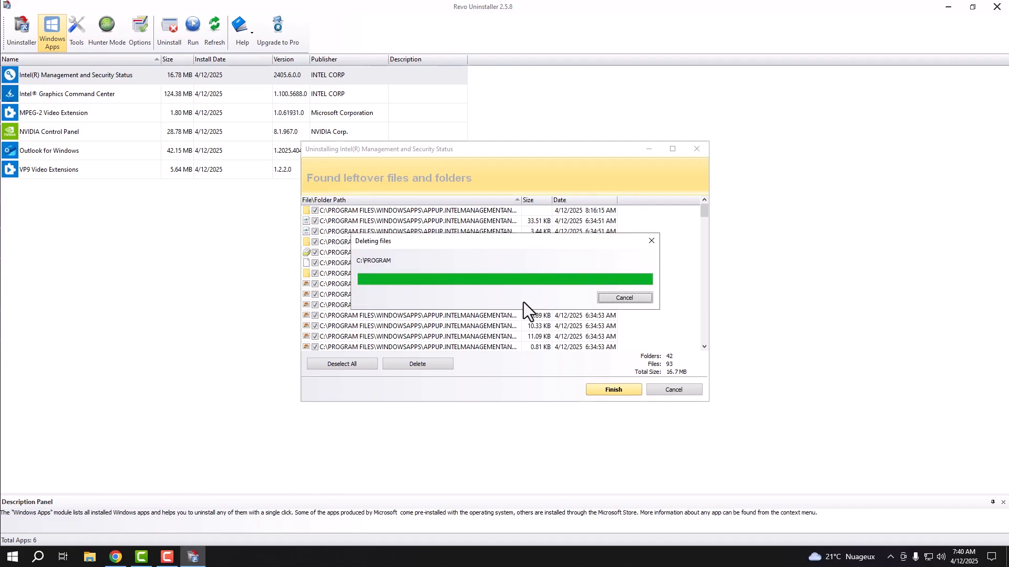
pyautogui.click(598, 301)
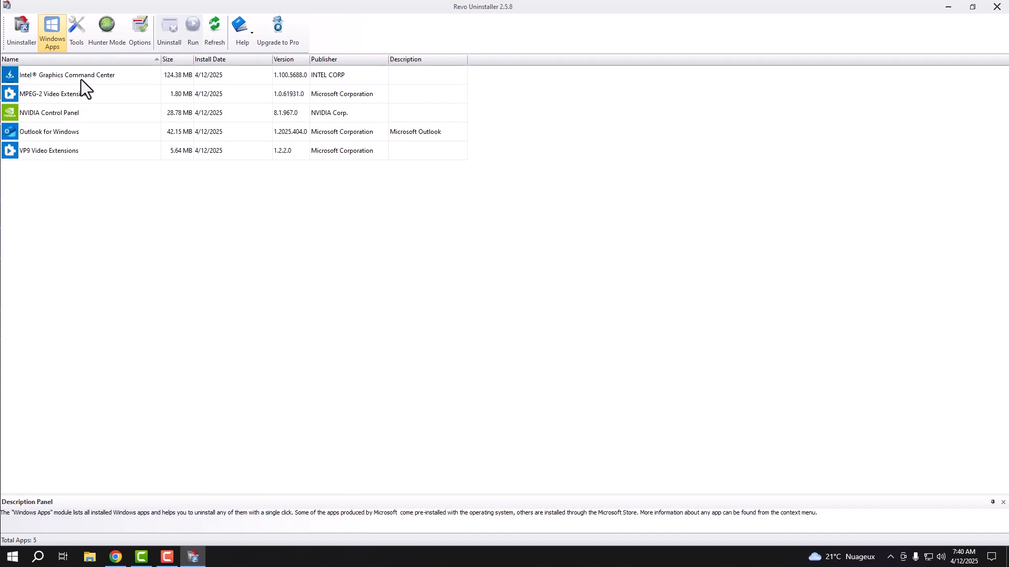
# Uninstall the Intel Graphics Command Center app without making a system restore point, and scan for its leftovers
pyautogui.click(86, 77)
pyautogui.rightClick(87, 76)
pyautogui.click(107, 84)
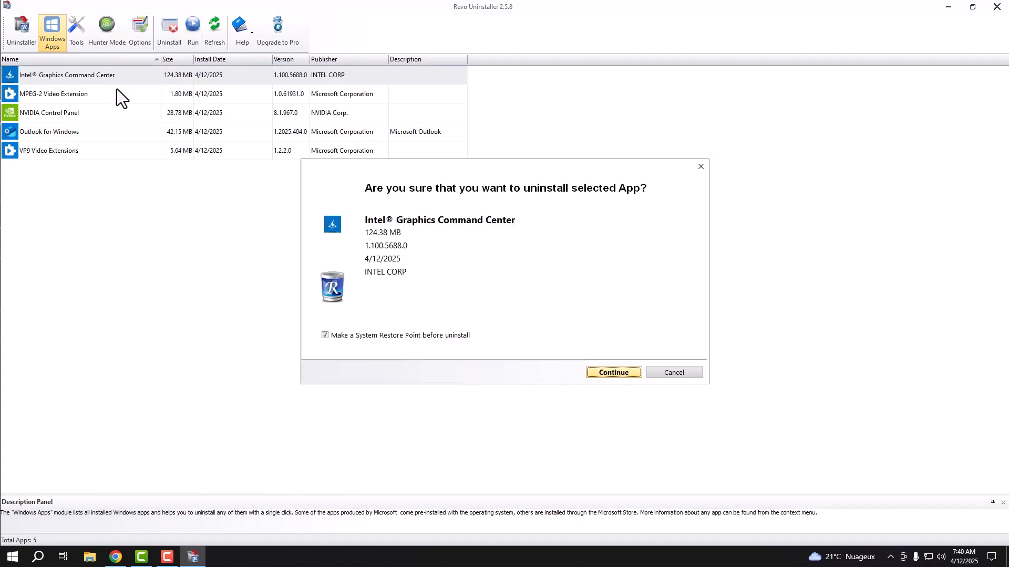
pyautogui.click(412, 339)
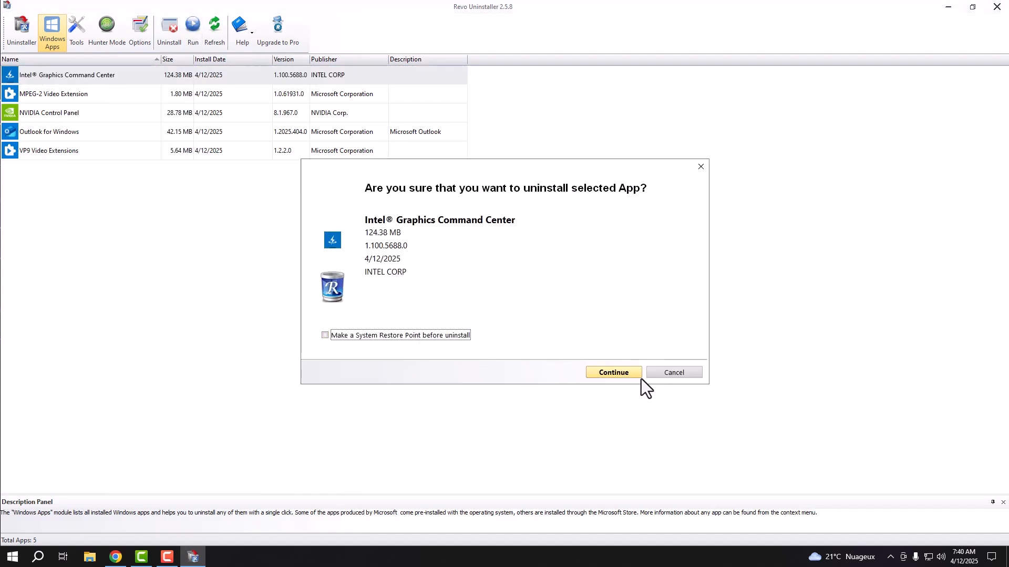
pyautogui.click(632, 376)
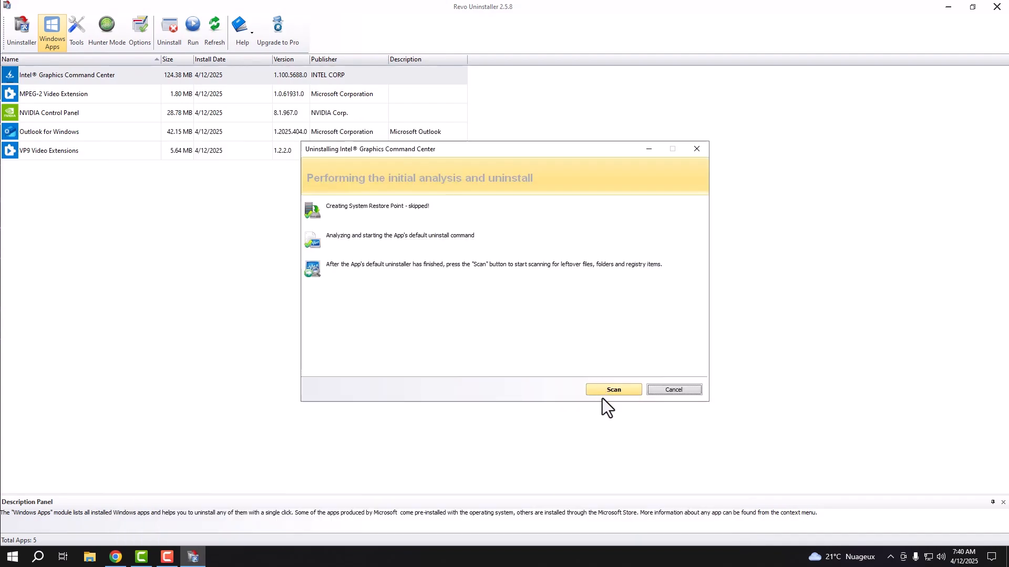
pyautogui.click(608, 389)
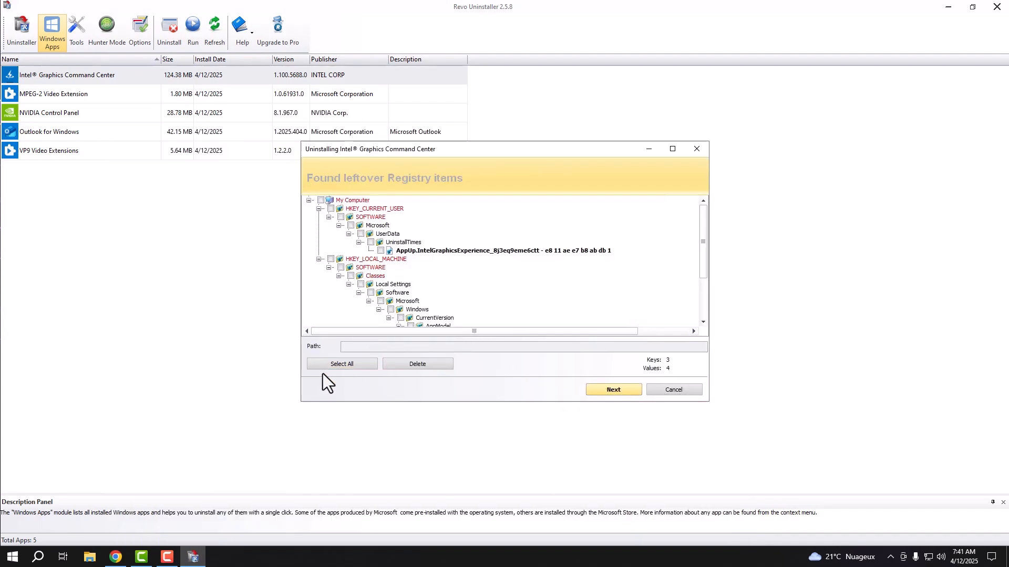
# Select and delete all leftover registry items of Intel Graphics Command Center
pyautogui.click(341, 366)
pyautogui.click(429, 367)
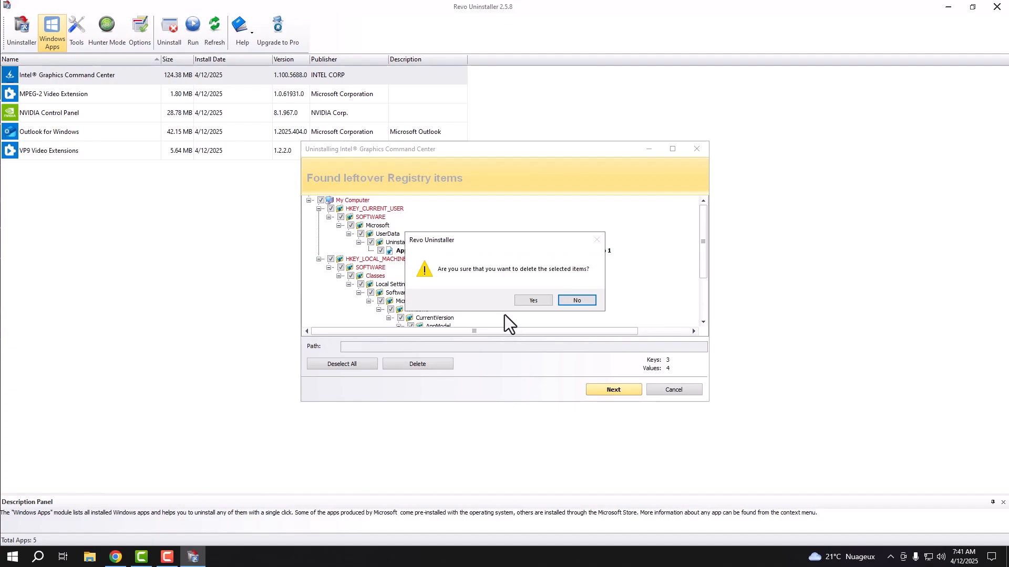
pyautogui.click(528, 304)
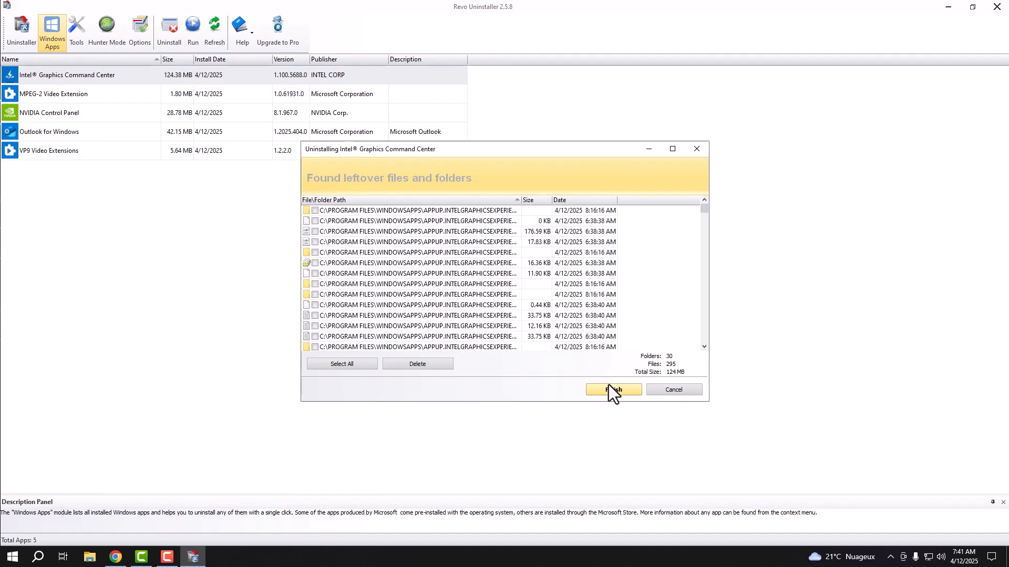
# Select and delete all leftover files and folders of Intel Graphics Command Center
pyautogui.click(608, 389)
pyautogui.click(584, 301)
pyautogui.click(352, 365)
pyautogui.click(420, 363)
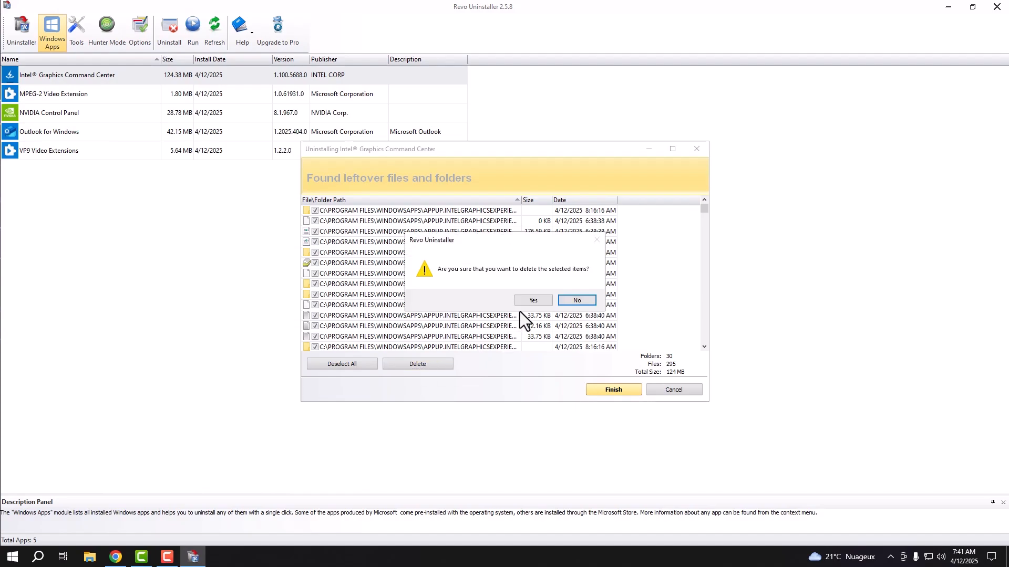
pyautogui.click(526, 301)
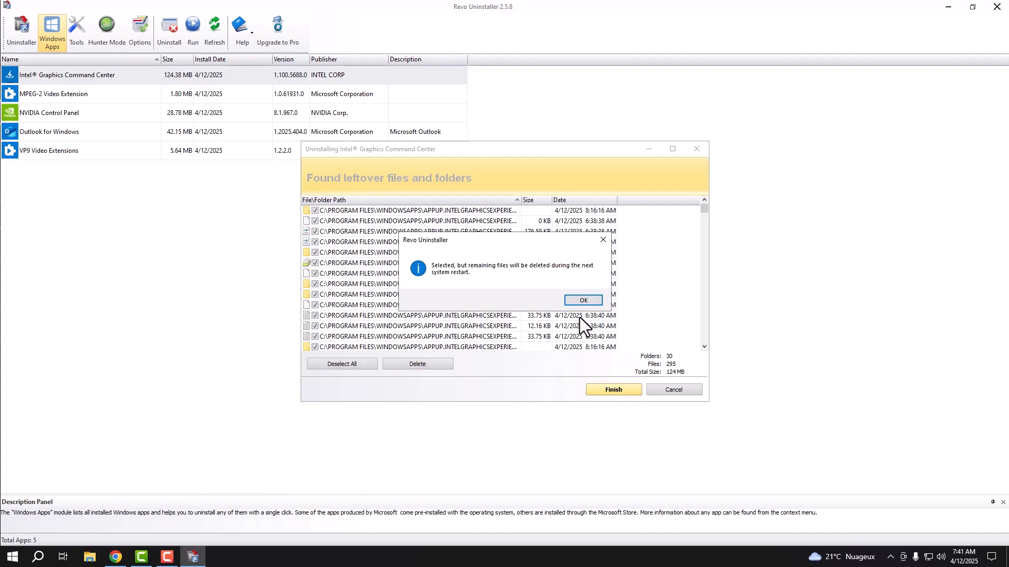
pyautogui.click(584, 301)
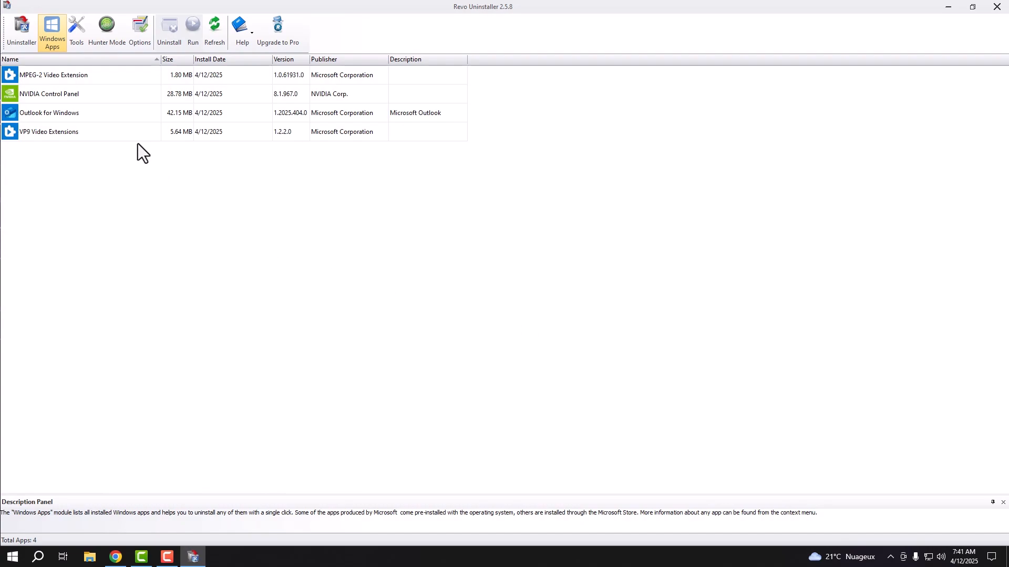
# Uninstall MPEG-2 Video Extension without making a system restore point, and delete all its leftover registry items
pyautogui.click(97, 74)
pyautogui.rightClick(96, 74)
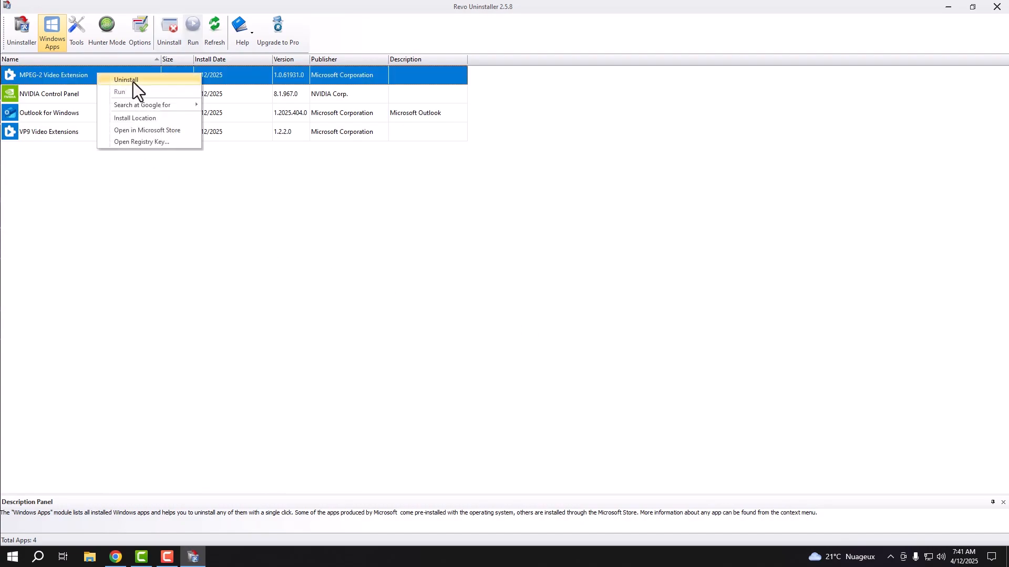
pyautogui.click(133, 82)
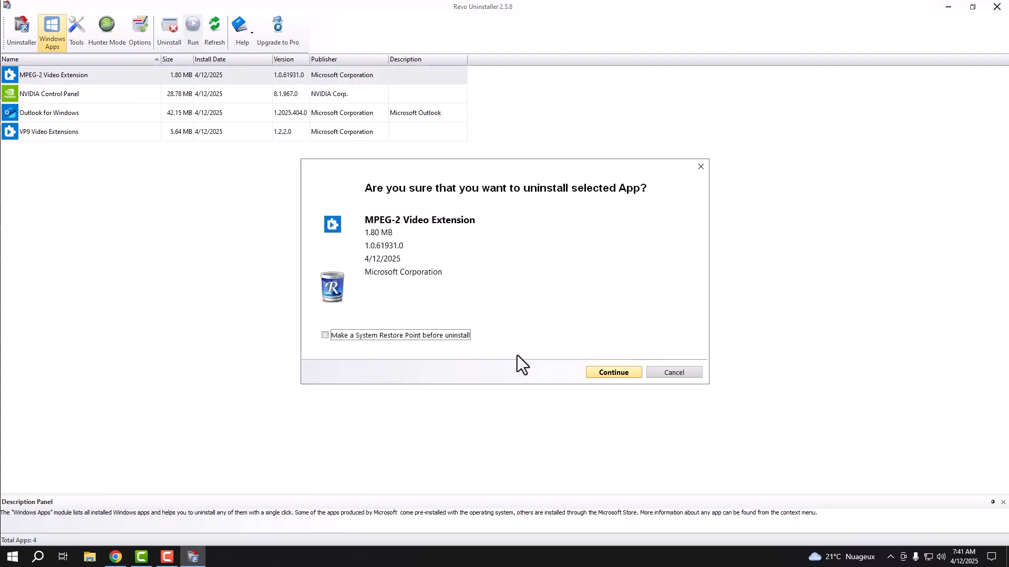
pyautogui.click(603, 373)
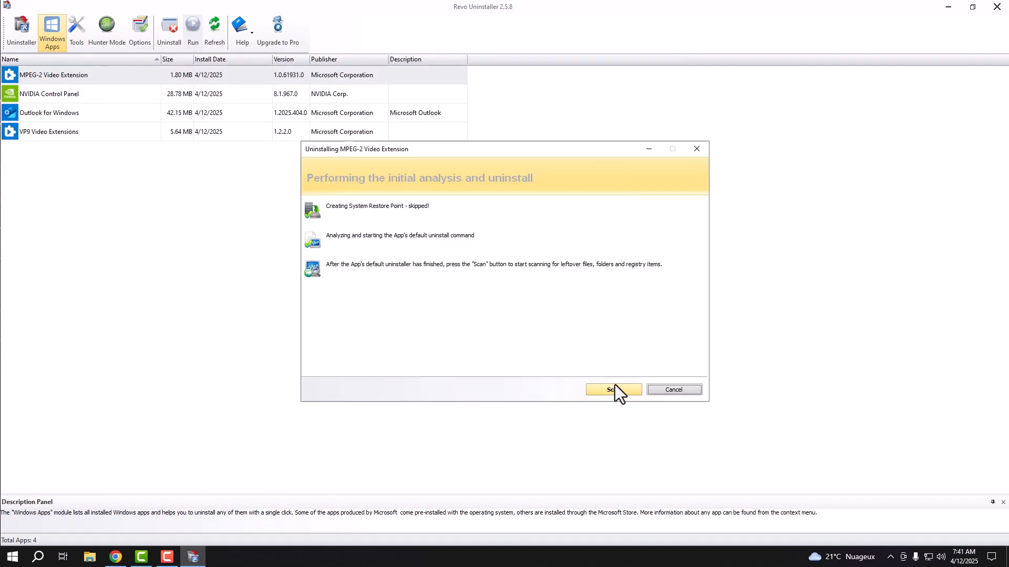
pyautogui.click(615, 388)
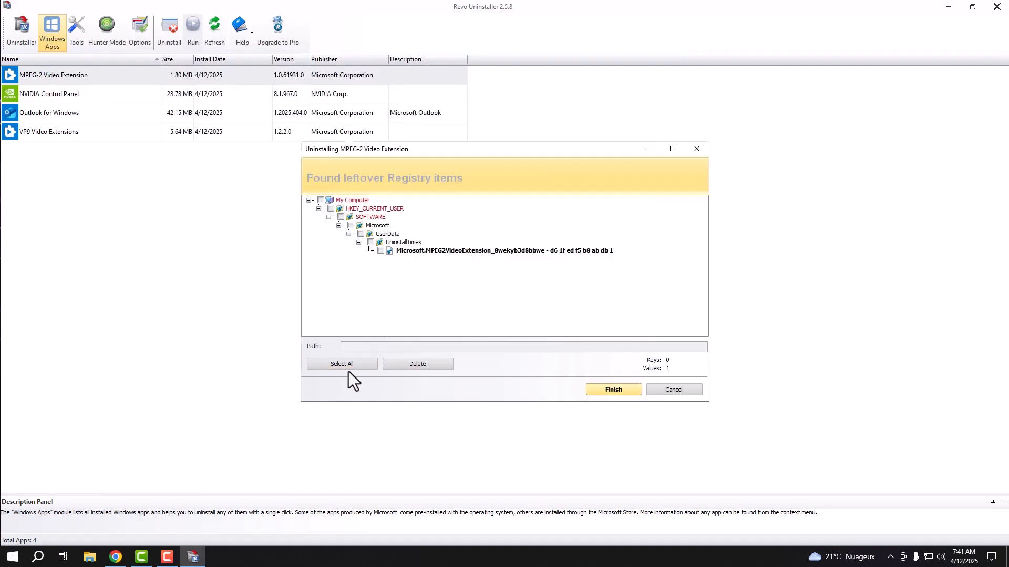
pyautogui.click(347, 369)
pyautogui.click(411, 366)
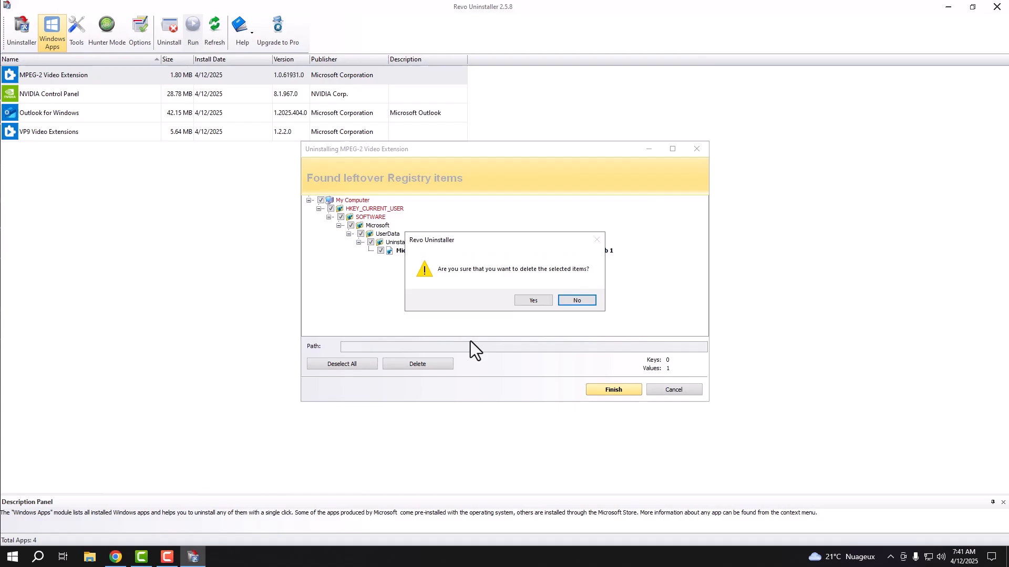
pyautogui.click(527, 299)
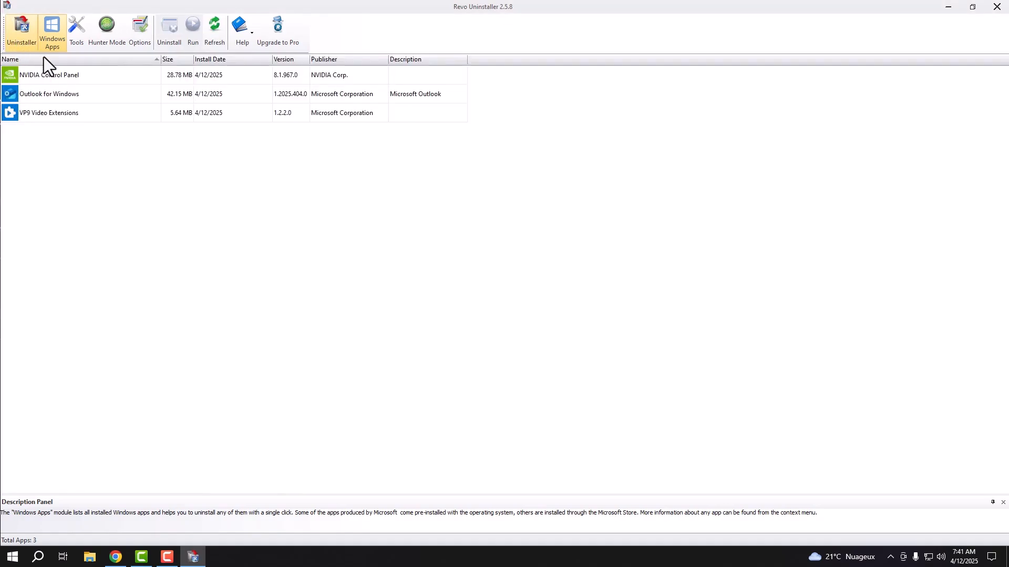
# Uninstall Outlook for Windows without making a system restore point, and delete all its leftover registry items
pyautogui.click(56, 97)
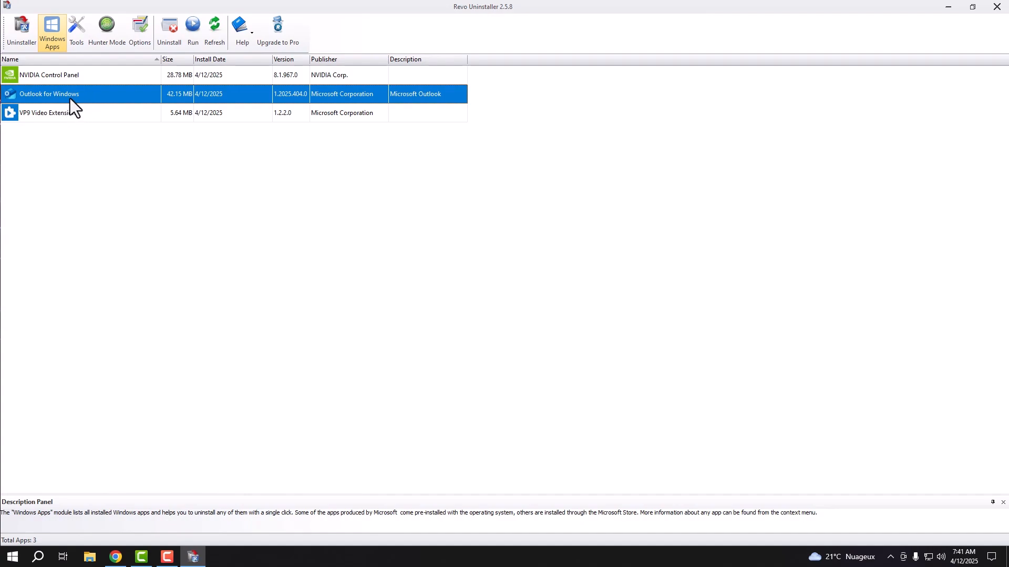
pyautogui.rightClick(70, 99)
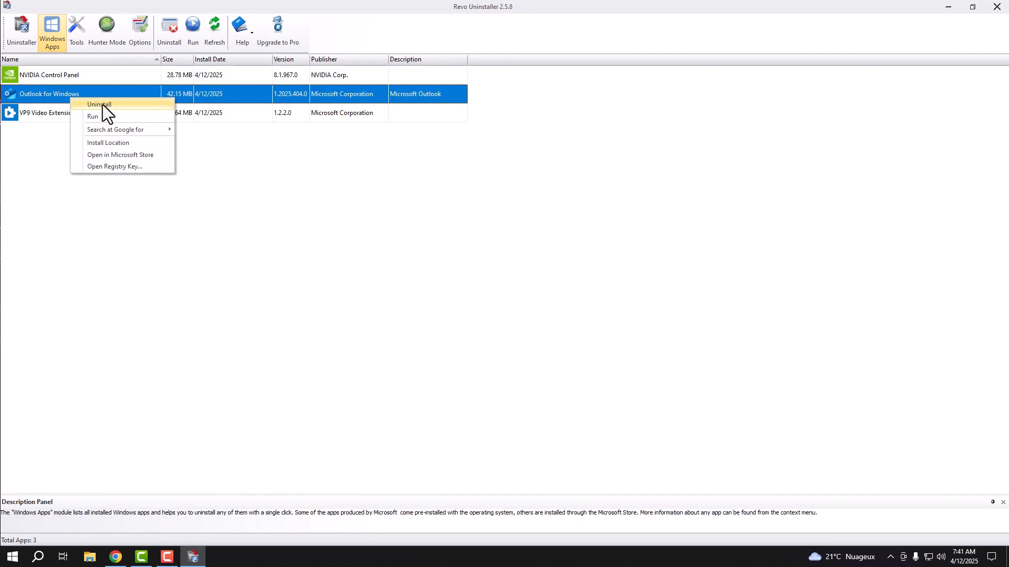
pyautogui.click(102, 105)
pyautogui.click(349, 336)
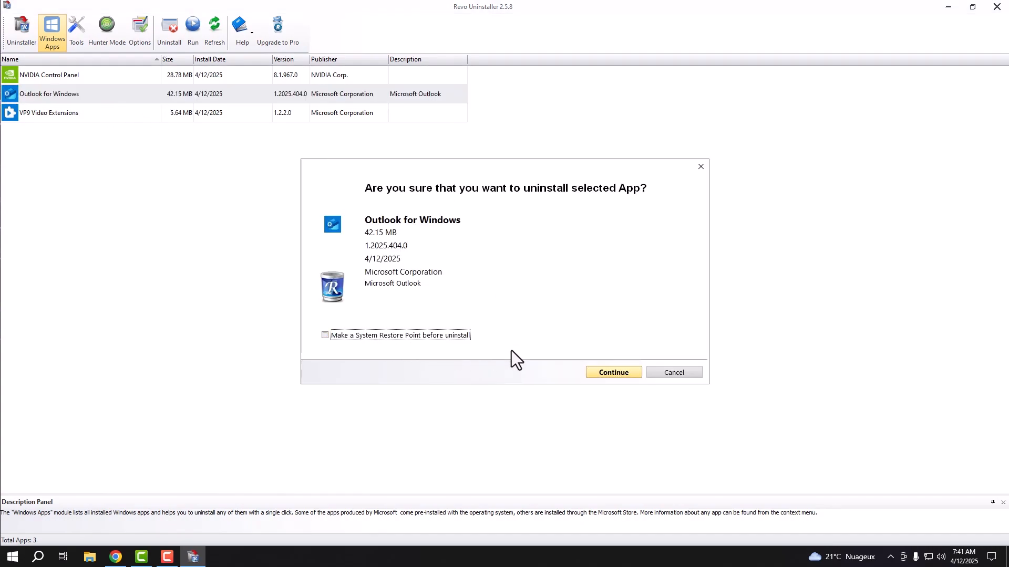
pyautogui.click(619, 374)
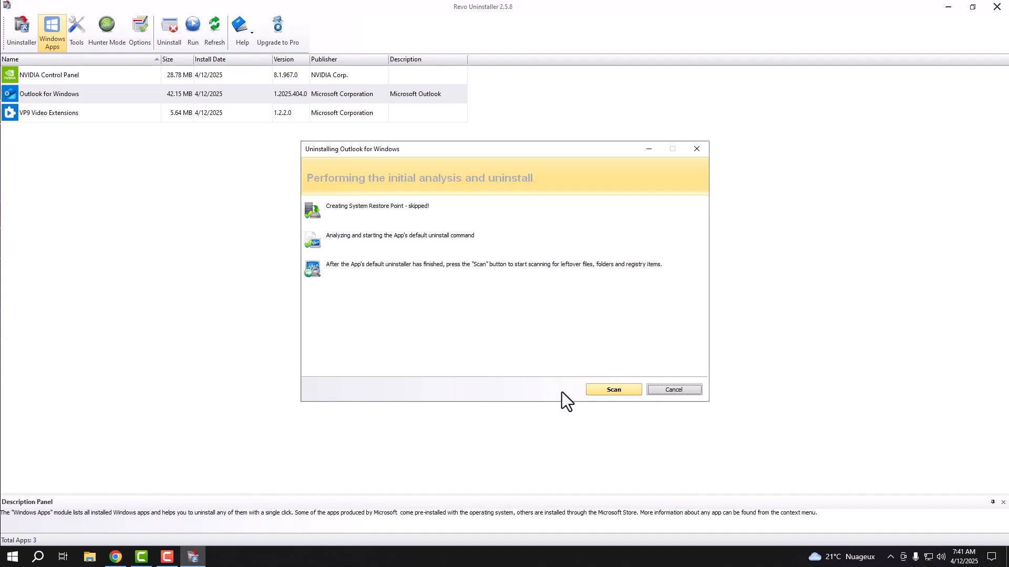
pyautogui.click(614, 389)
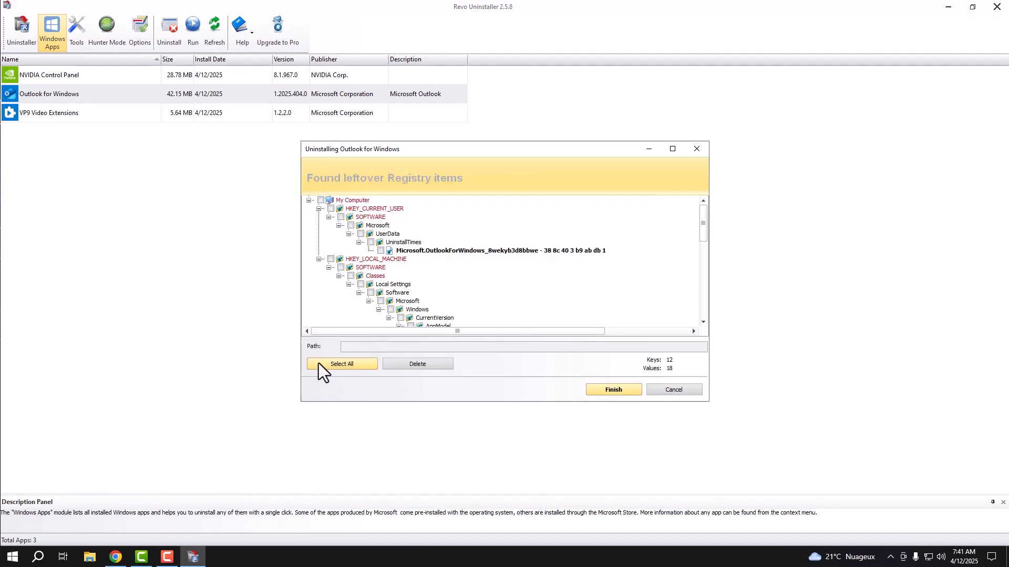
pyautogui.click(413, 365)
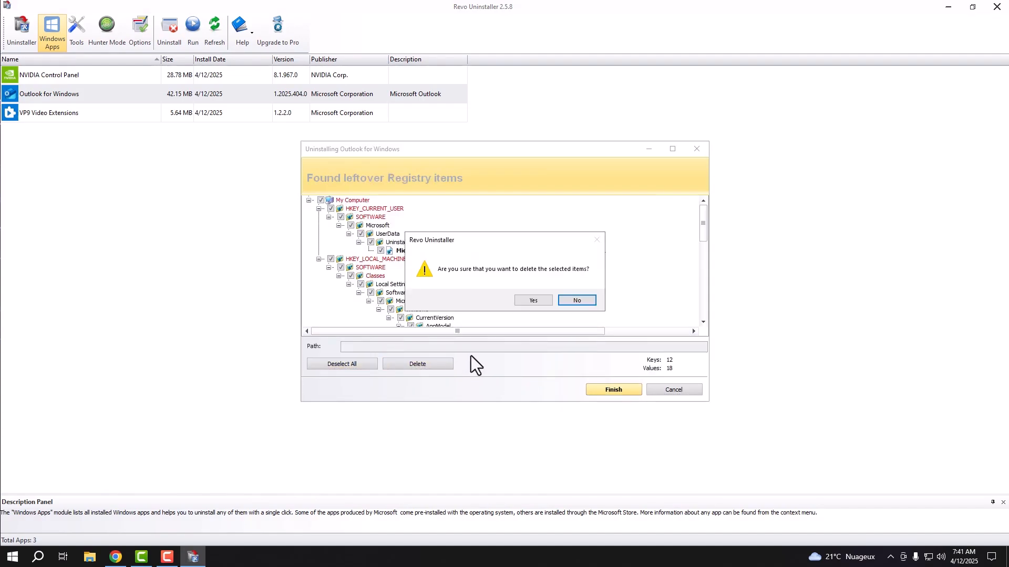
pyautogui.click(525, 301)
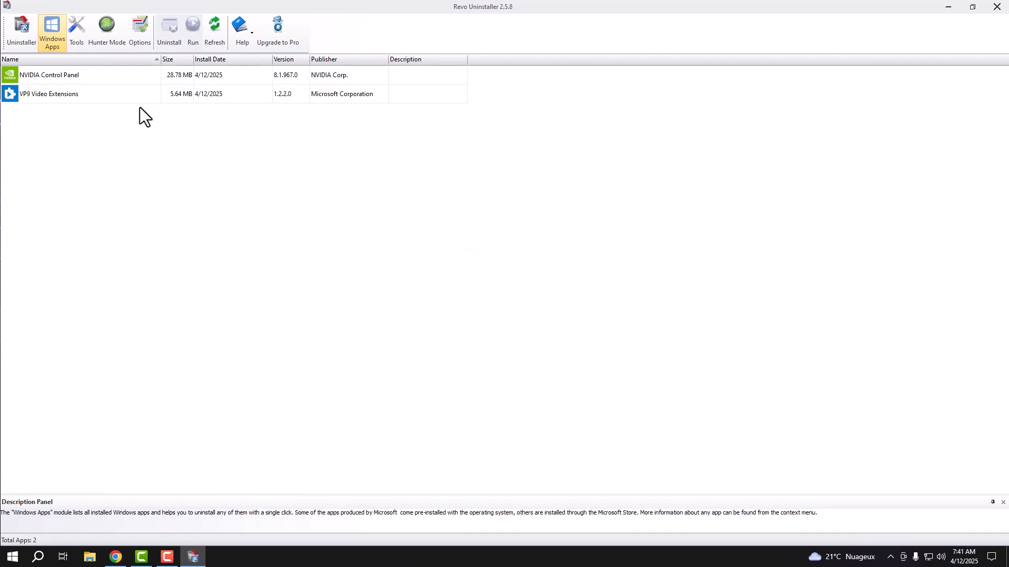
# Uninstall VP9 Video Extensions without making a system restore point, and delete all its leftover registry items
pyautogui.click(80, 97)
pyautogui.rightClick(80, 96)
pyautogui.click(131, 108)
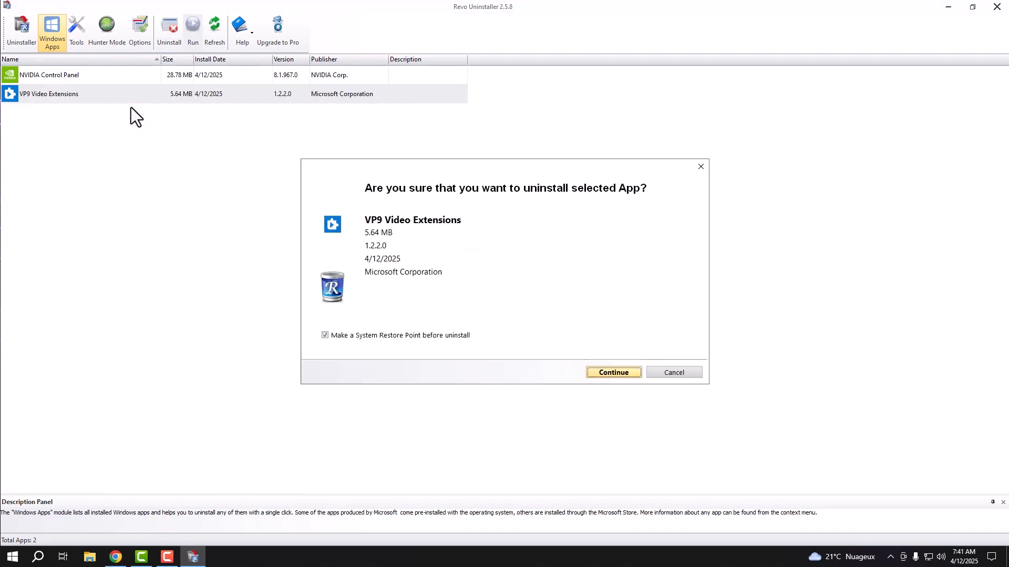
pyautogui.click(420, 336)
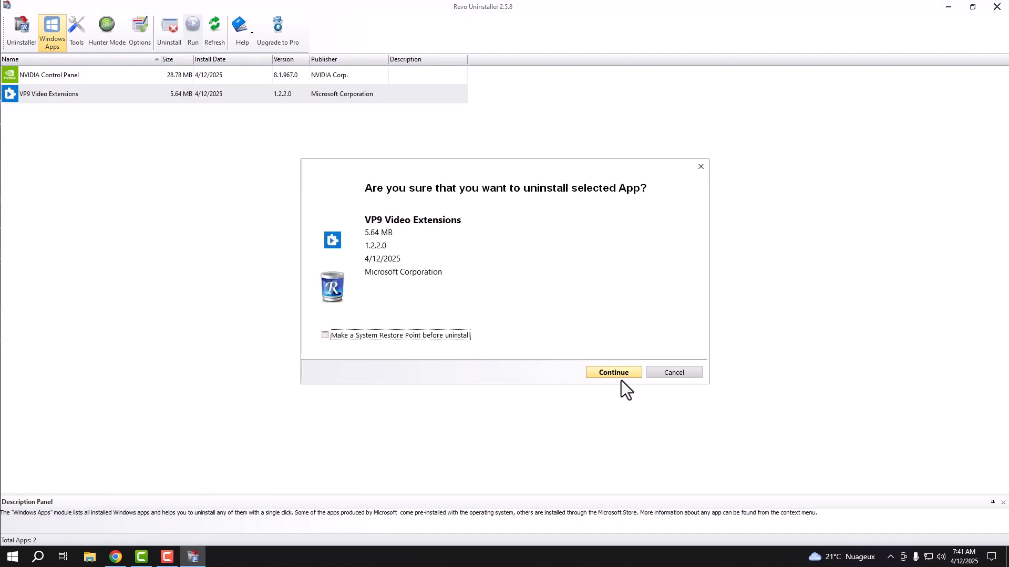
pyautogui.click(621, 377)
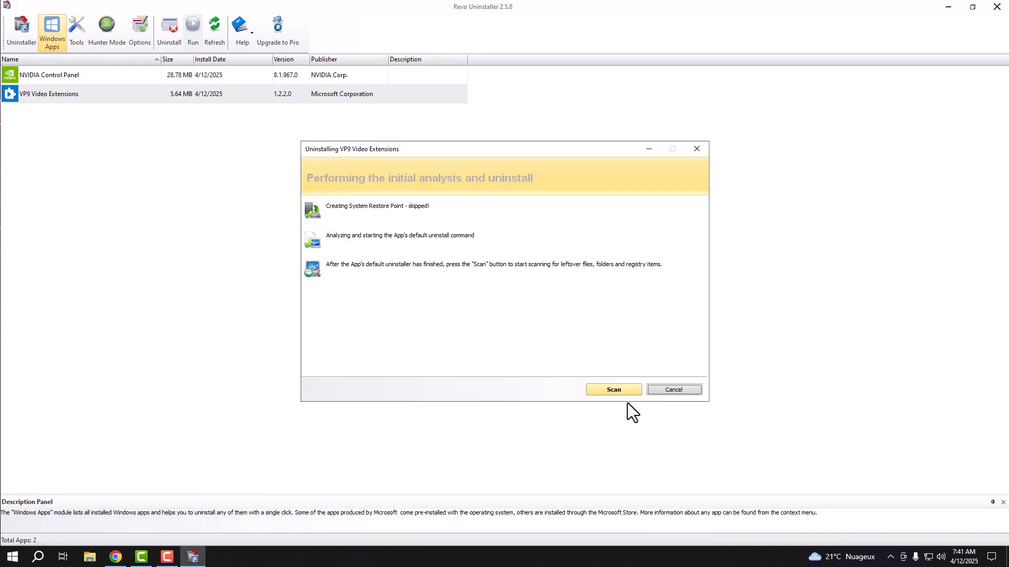
pyautogui.click(629, 391)
pyautogui.click(348, 362)
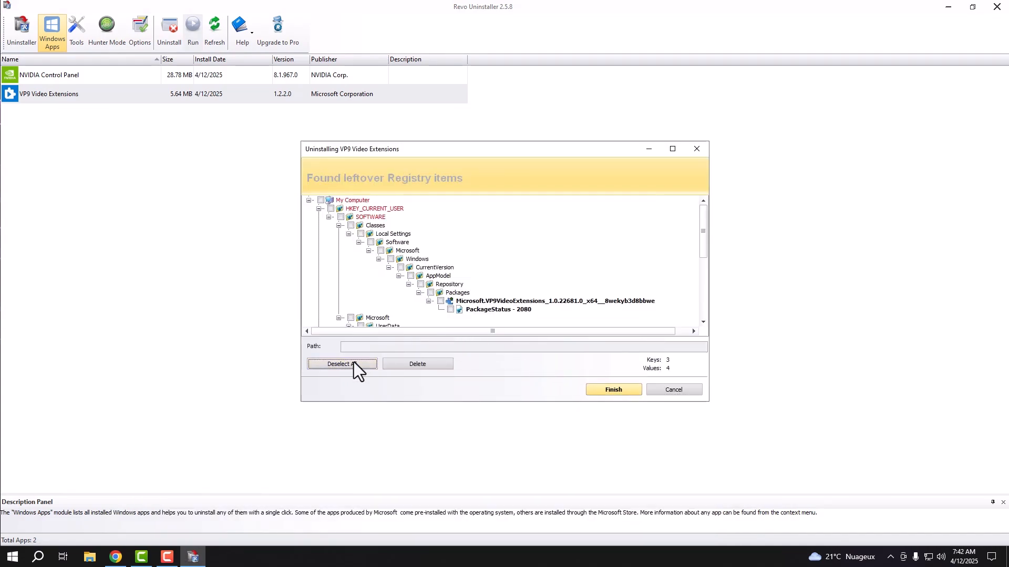
pyautogui.click(426, 368)
pyautogui.click(520, 302)
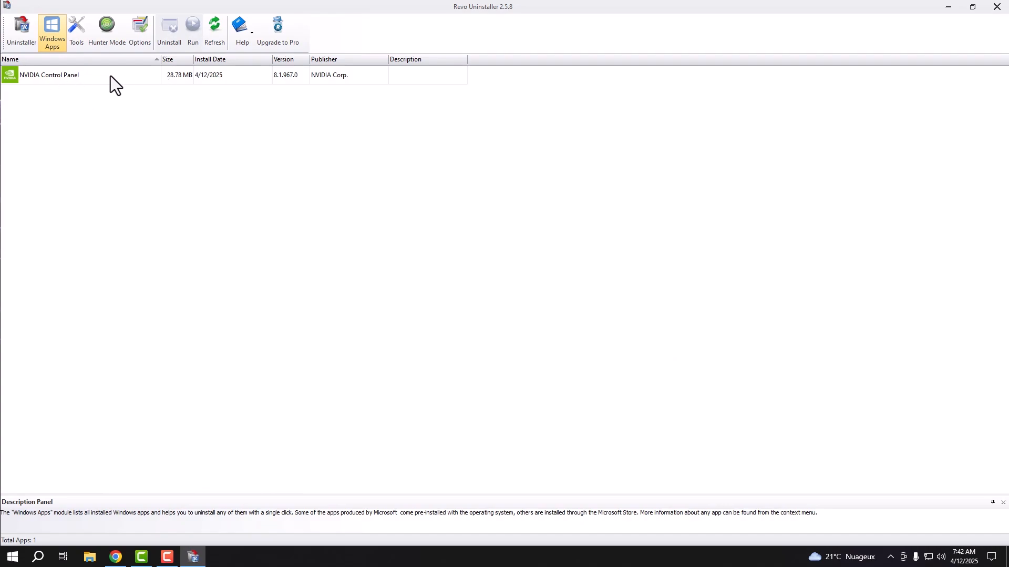
# Review the list of installed desktop programs and close Revo Uninstaller
pyautogui.click(20, 29)
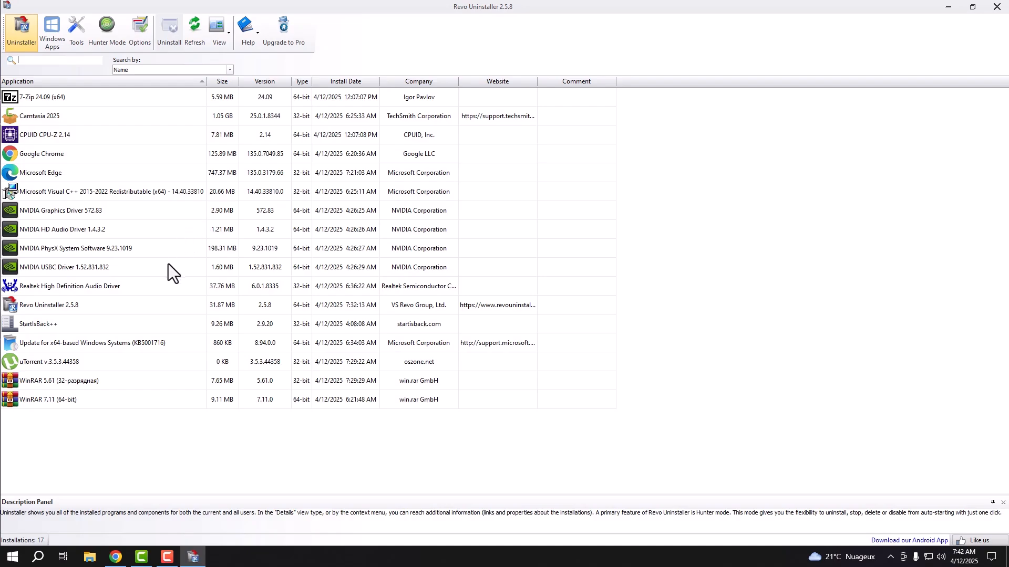
pyautogui.click(1000, 7)
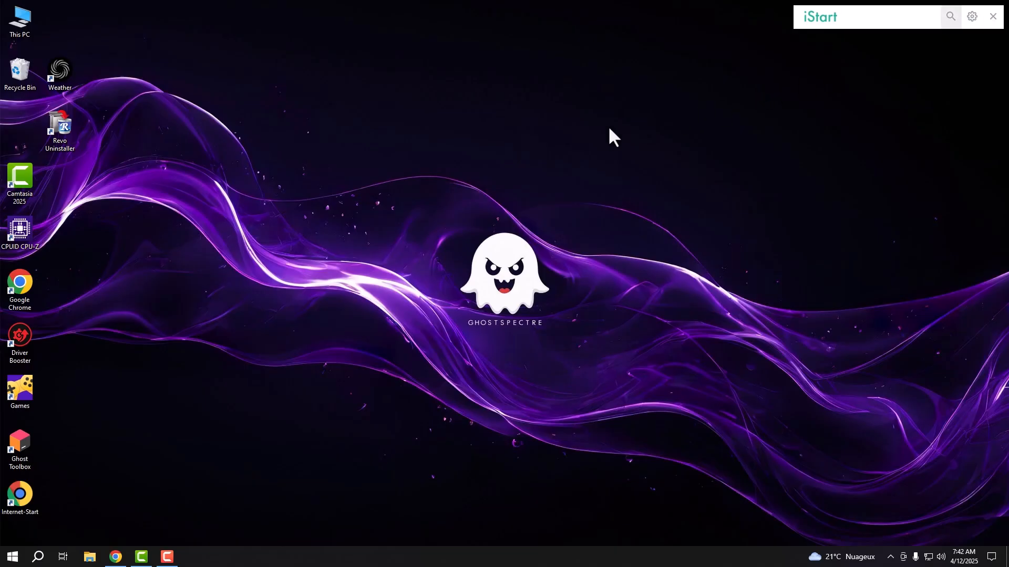
pyautogui.rightClick(527, 112)
pyautogui.click(546, 143)
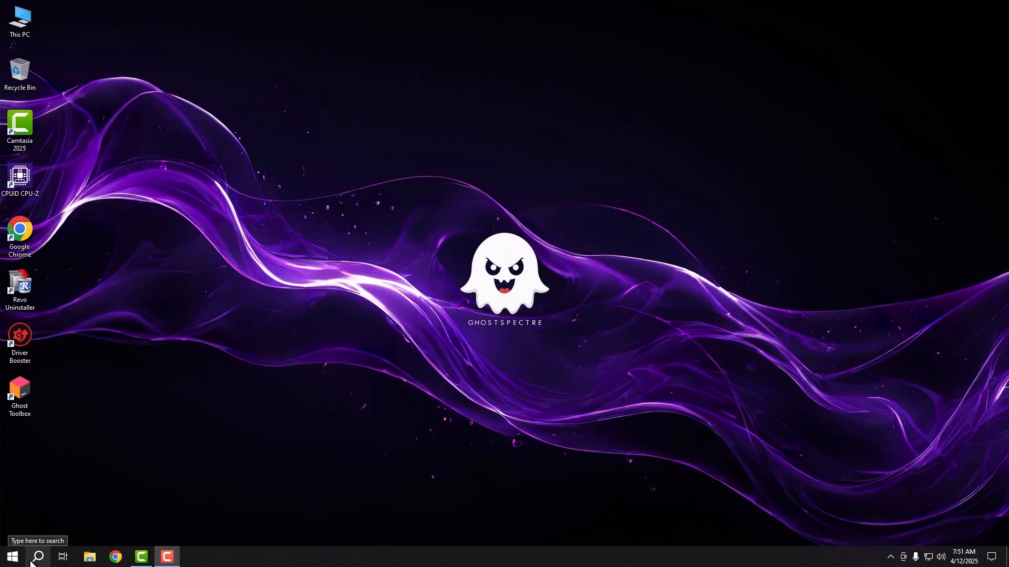
# Open the Gaming section of Windows Settings, dismissing the Microsoft account sign-in banner
pyautogui.click(37, 557)
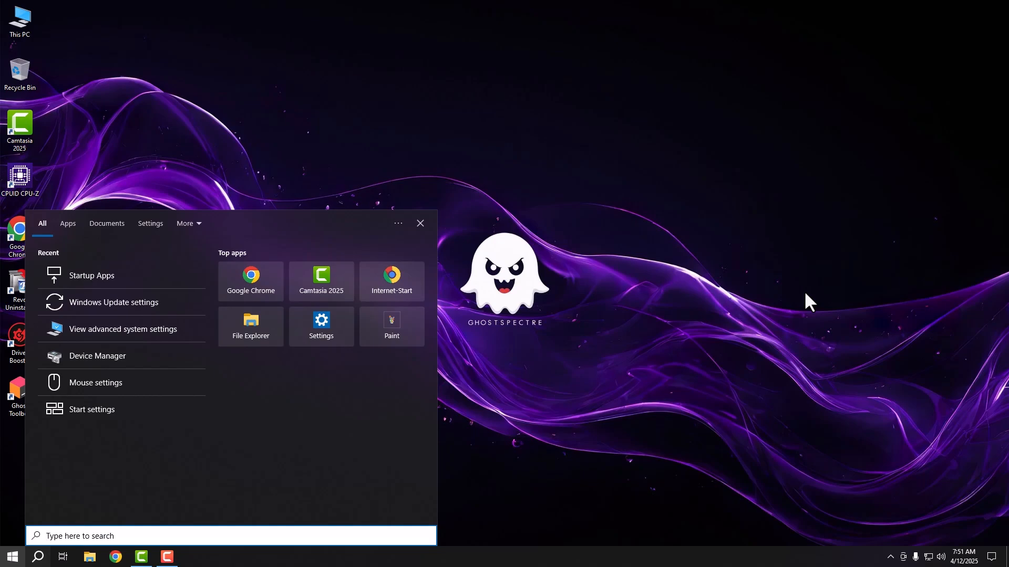
pyautogui.write('settin')
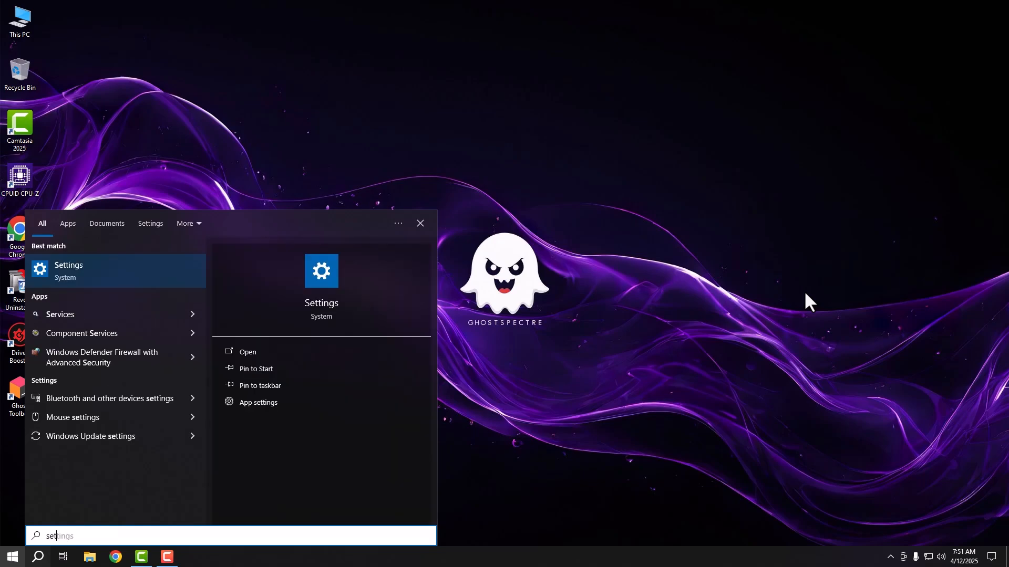
pyautogui.click(124, 277)
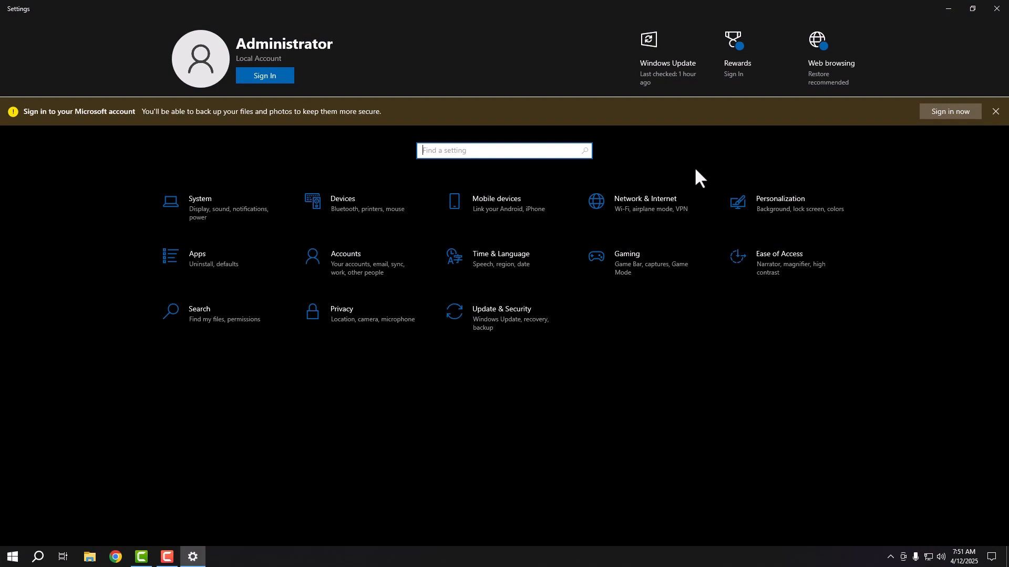
pyautogui.click(995, 111)
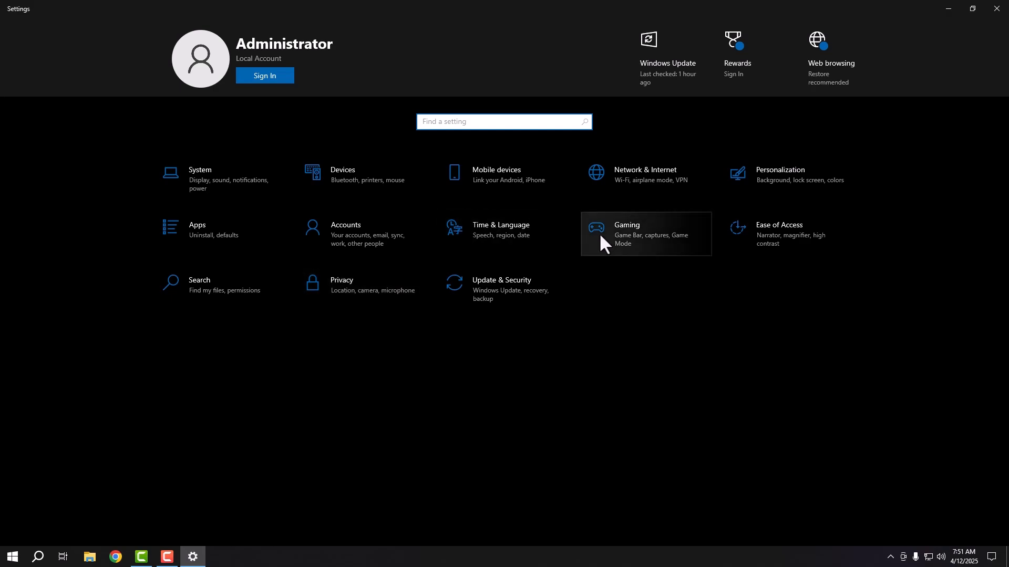
pyautogui.click(620, 238)
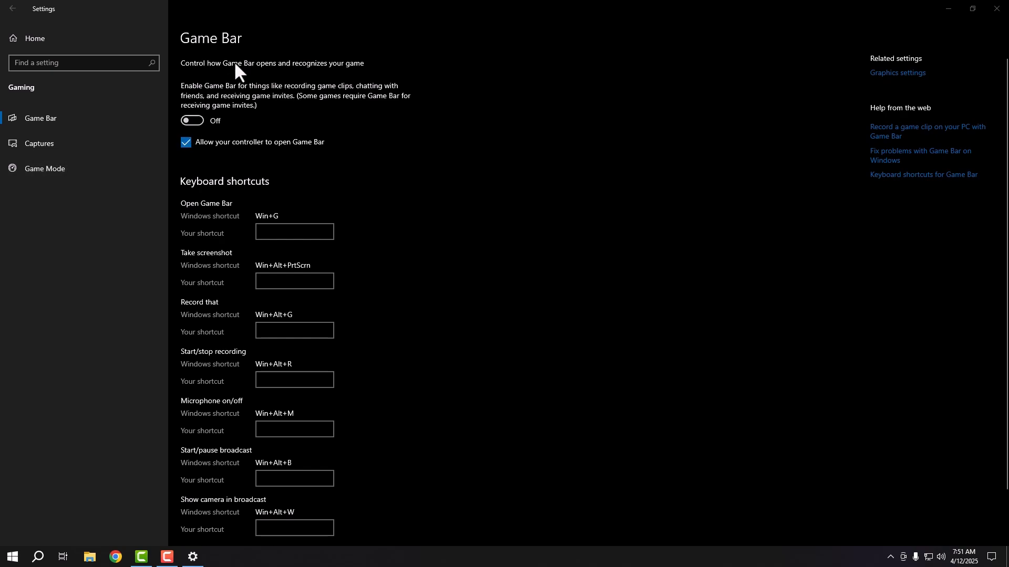
# Disallow the controller from opening Game Bar in the Game Bar settings
pyautogui.click(197, 152)
pyautogui.scroll(-2, 377, 185)
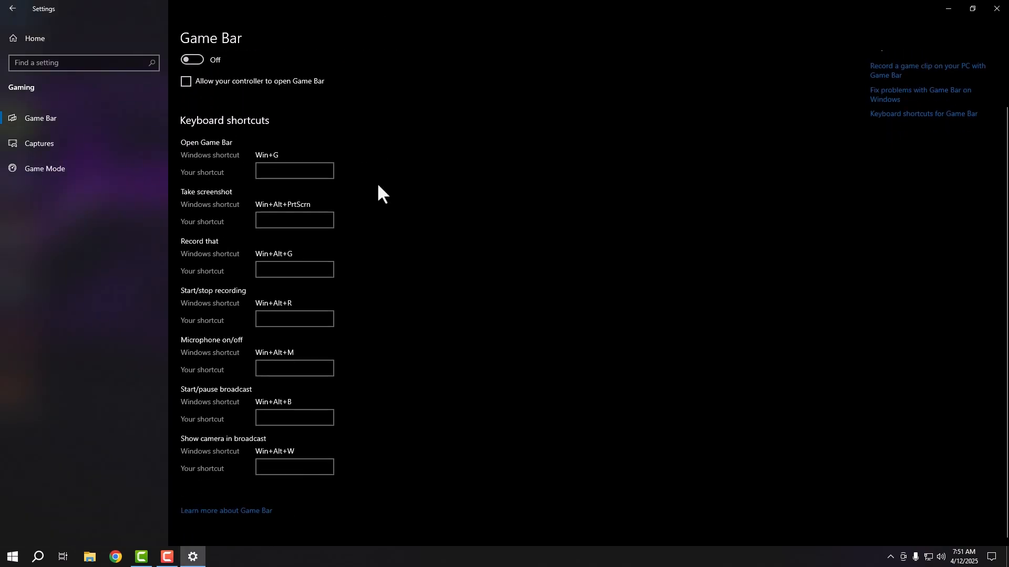
pyautogui.scroll(2, 377, 185)
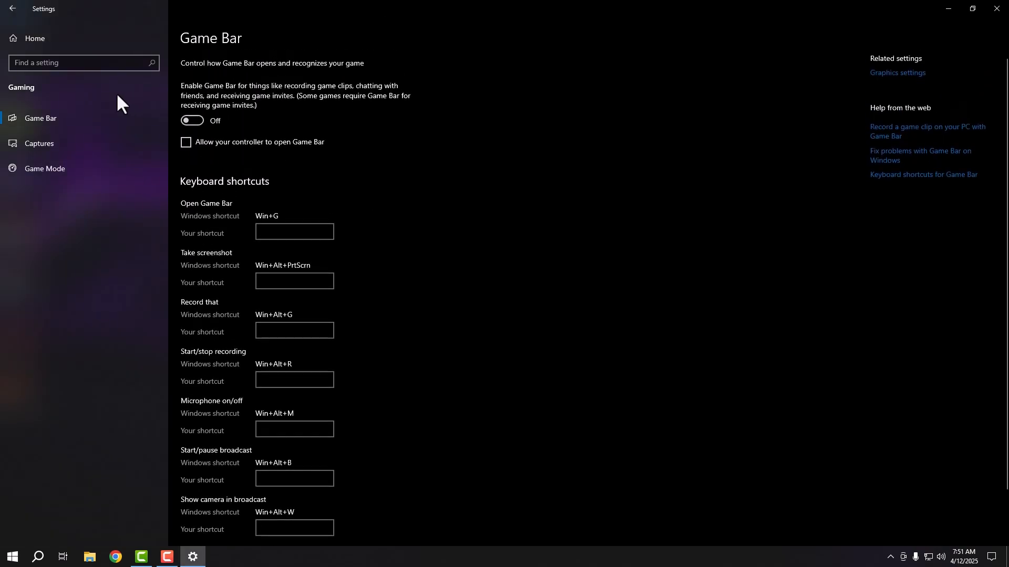
# Turn off audio recording for games in the Captures settings and check the Game Mode setting
pyautogui.click(67, 146)
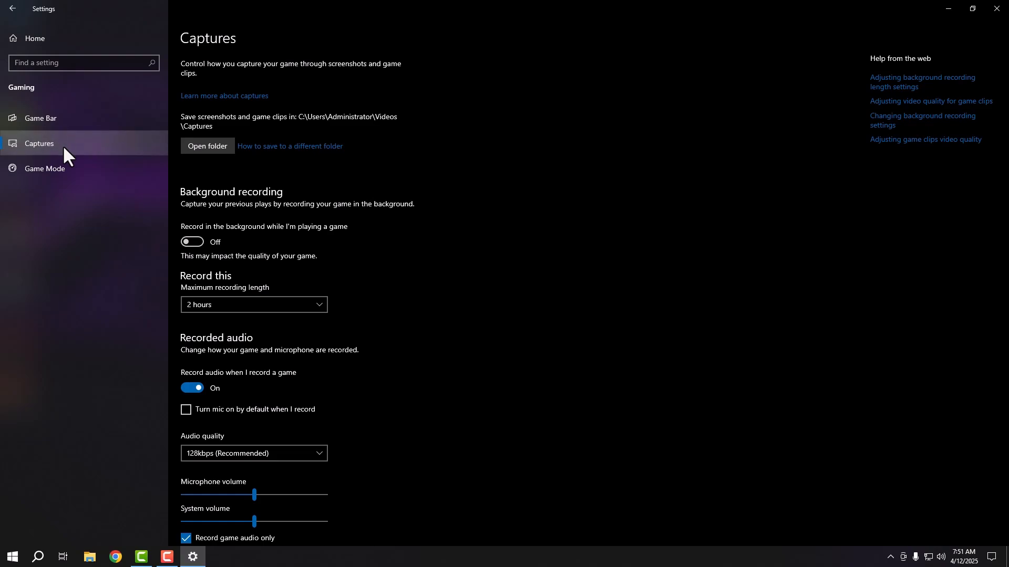
pyautogui.scroll(-3, 341, 226)
pyautogui.click(194, 223)
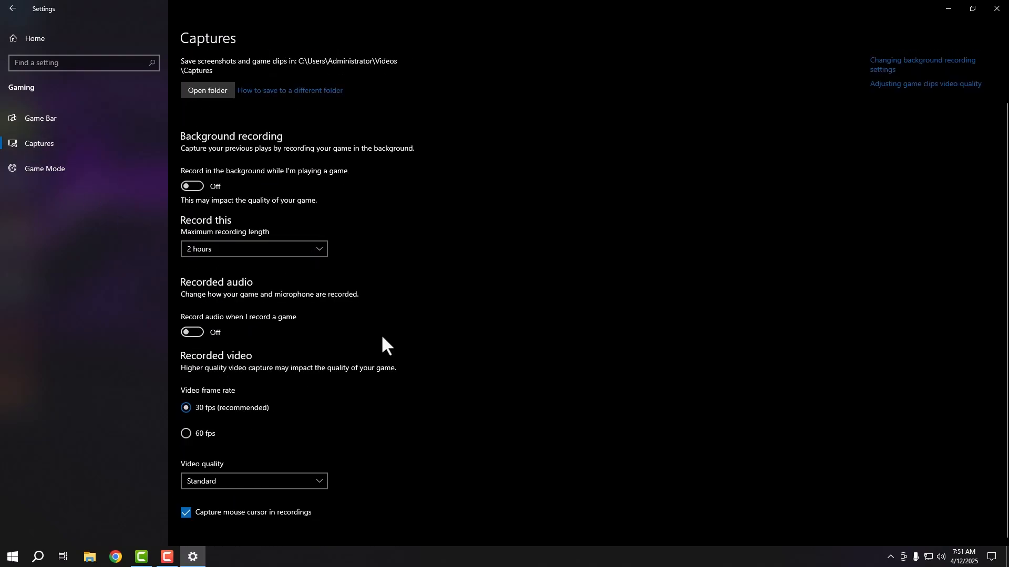
pyautogui.scroll(2, 380, 334)
pyautogui.click(78, 164)
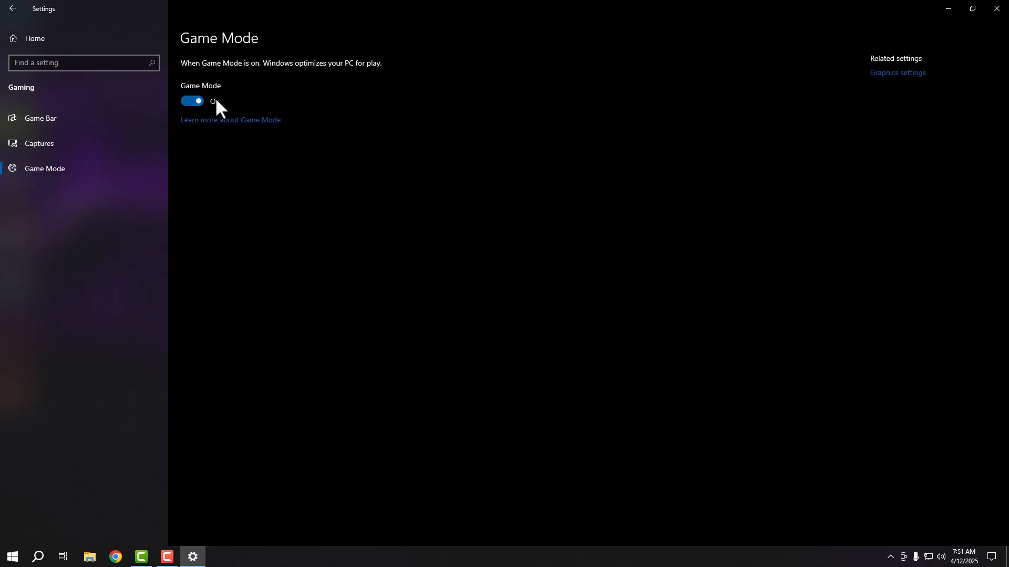
# Turn off language list access, app launch tracking, suggested content and Settings app notifications in the General privacy options
pyautogui.click(59, 37)
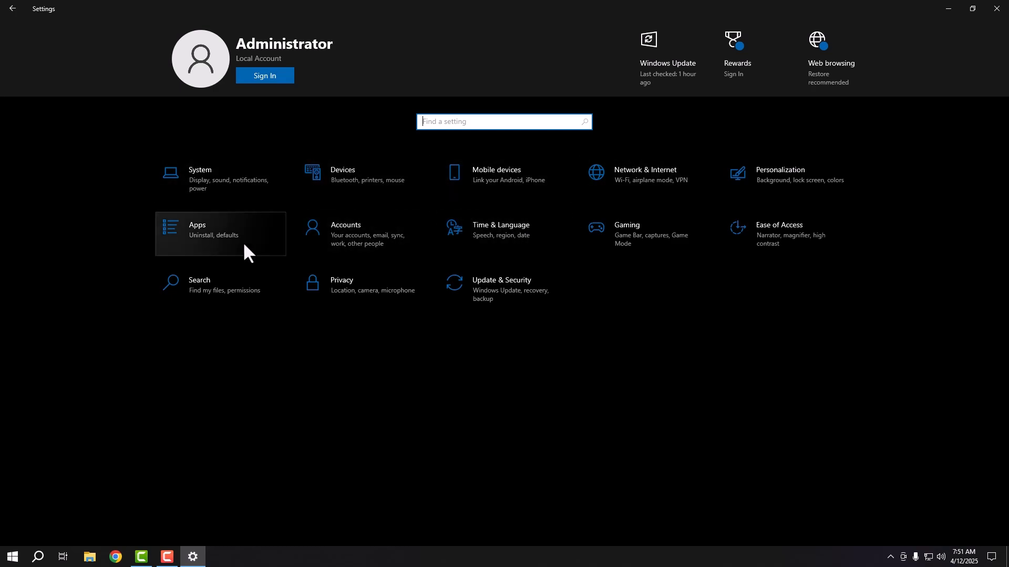
pyautogui.click(333, 295)
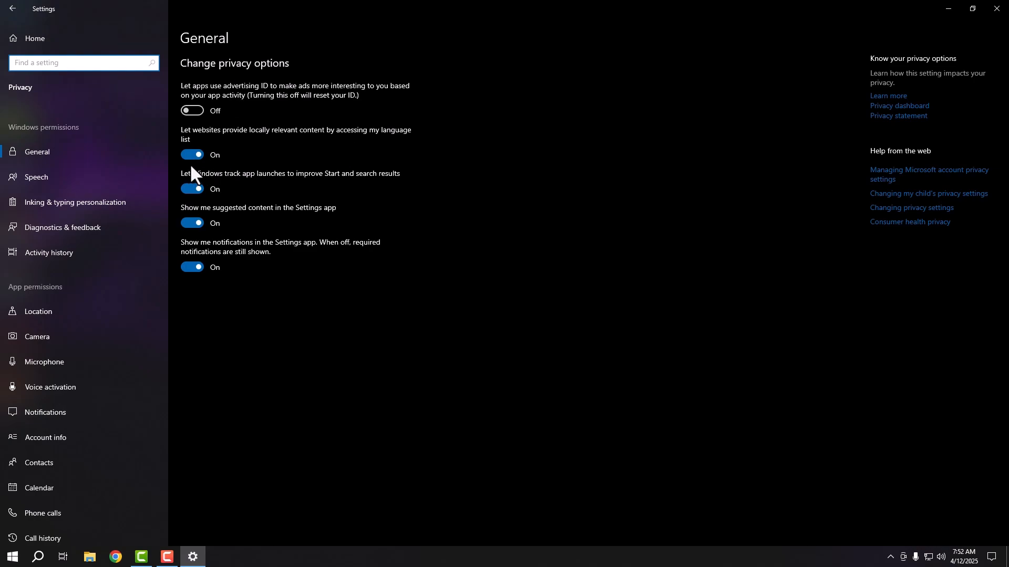
pyautogui.click(192, 155)
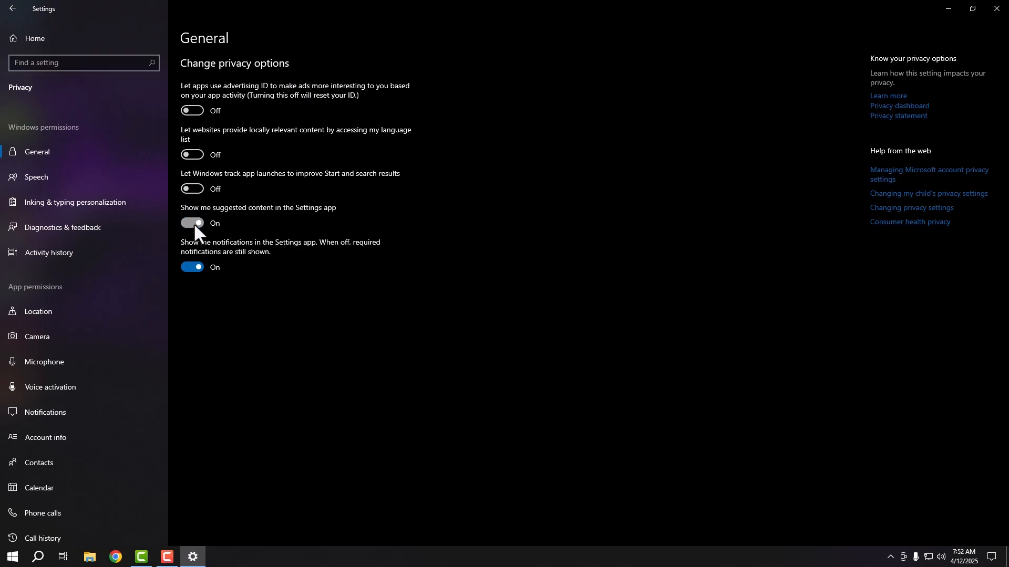
pyautogui.click(193, 268)
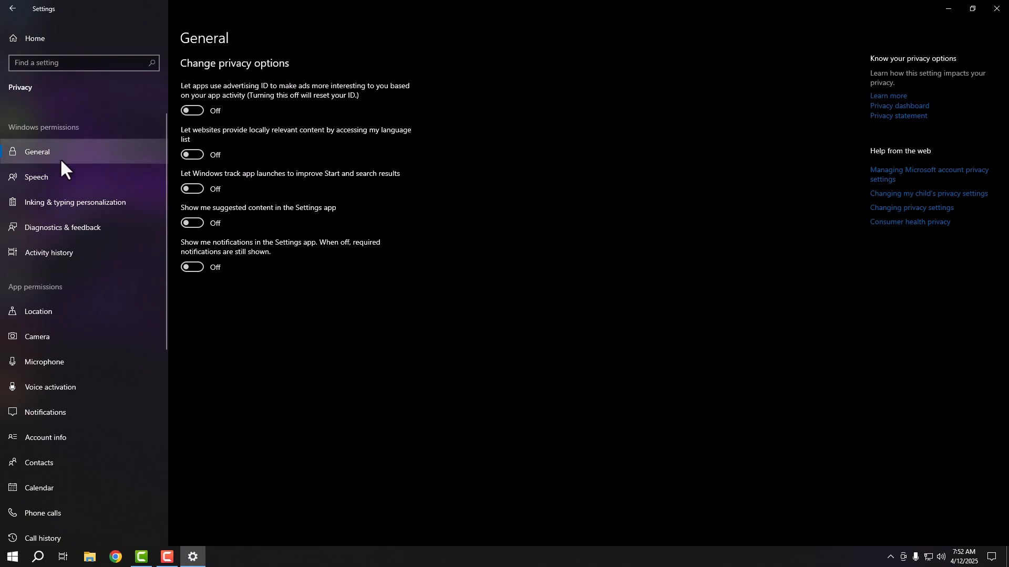
# Check the Speech privacy setting and turn off Inking & typing personalization
pyautogui.click(81, 177)
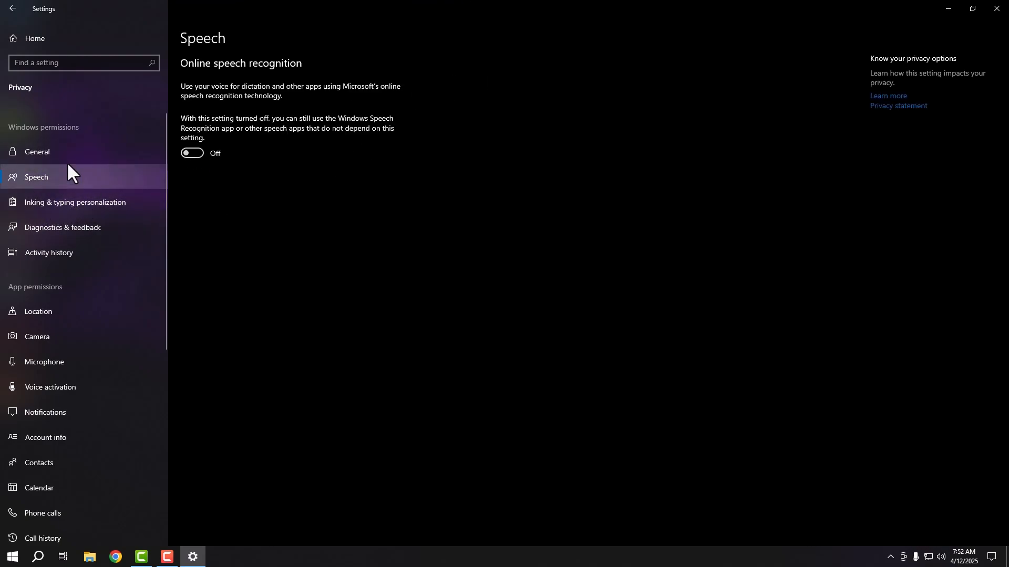
pyautogui.click(90, 204)
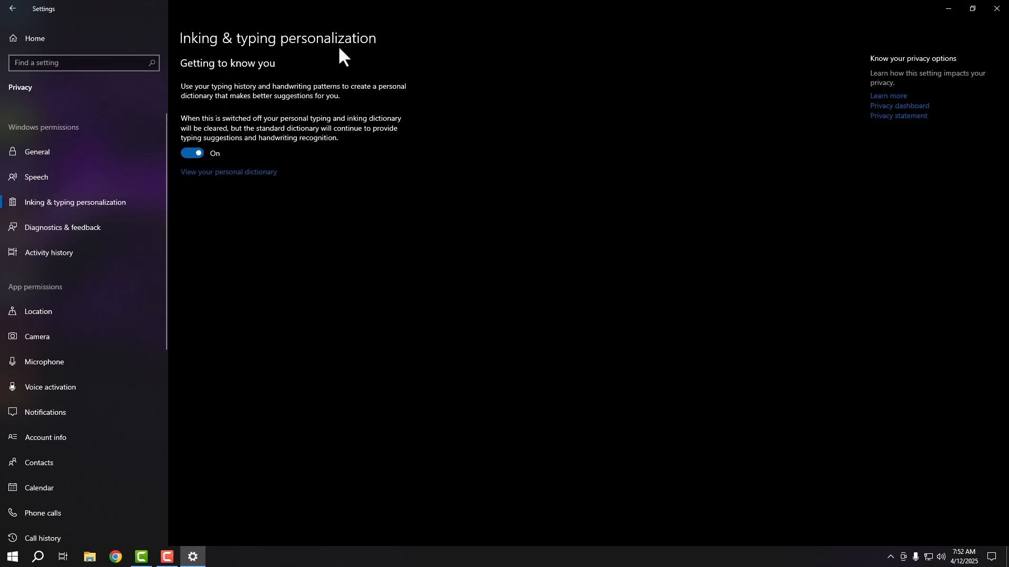
pyautogui.click(201, 153)
# Set the feedback frequency to Never in the Diagnostics & feedback privacy settings
pyautogui.click(102, 226)
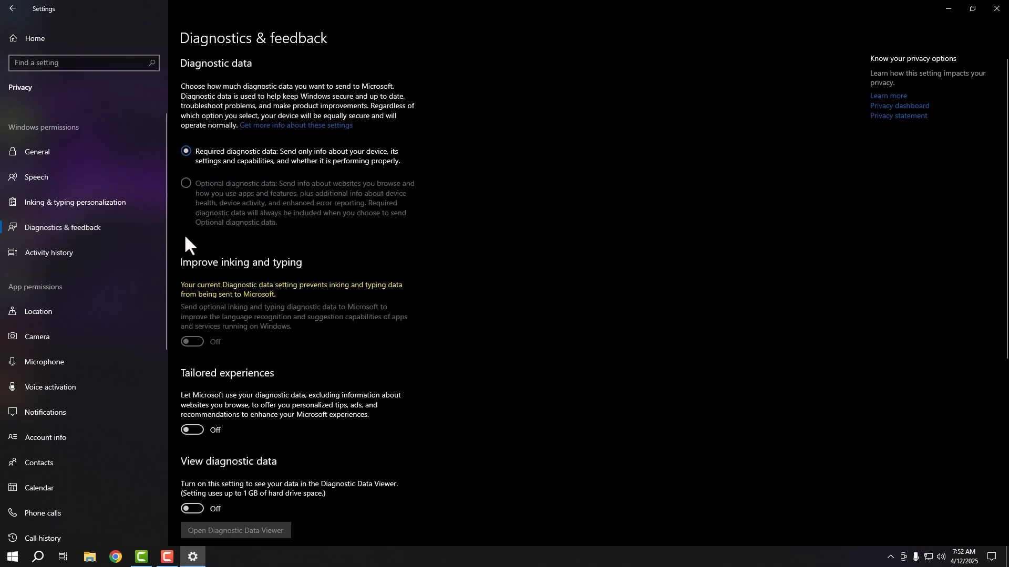
pyautogui.scroll(-5, 297, 182)
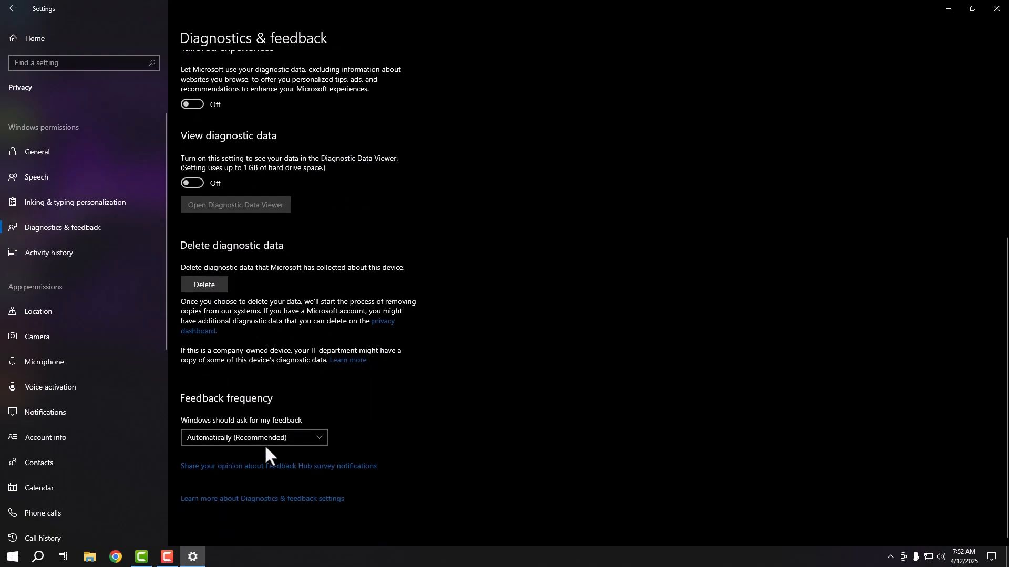
pyautogui.click(291, 439)
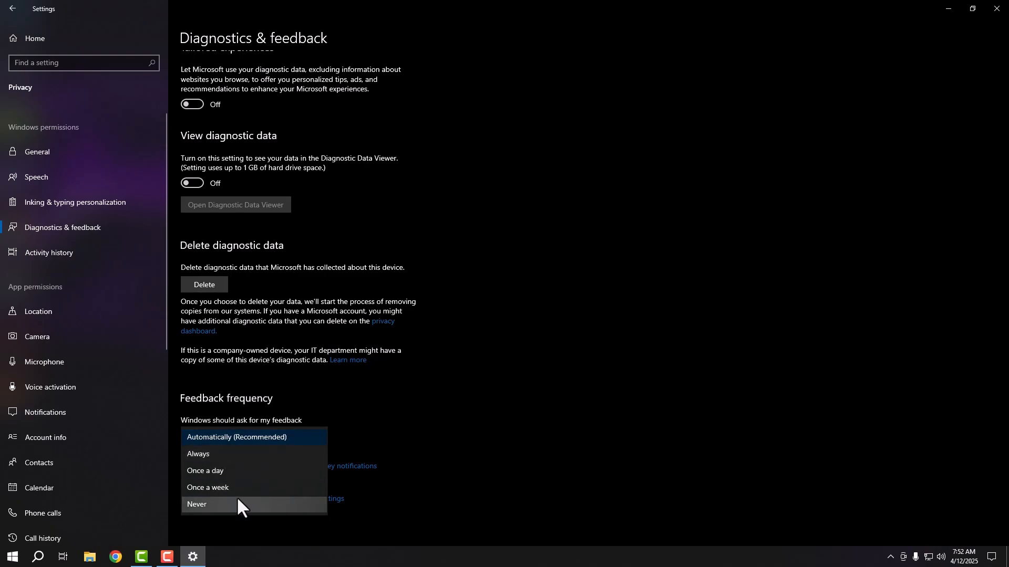
pyautogui.click(214, 504)
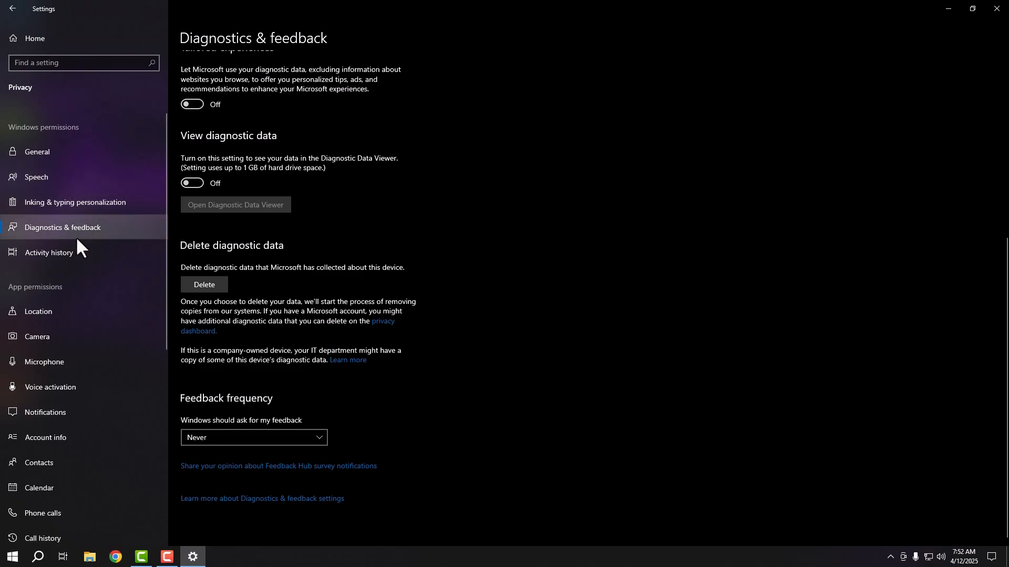
# Check the Activity history and Location privacy settings, and turn off camera access for this device
pyautogui.click(102, 251)
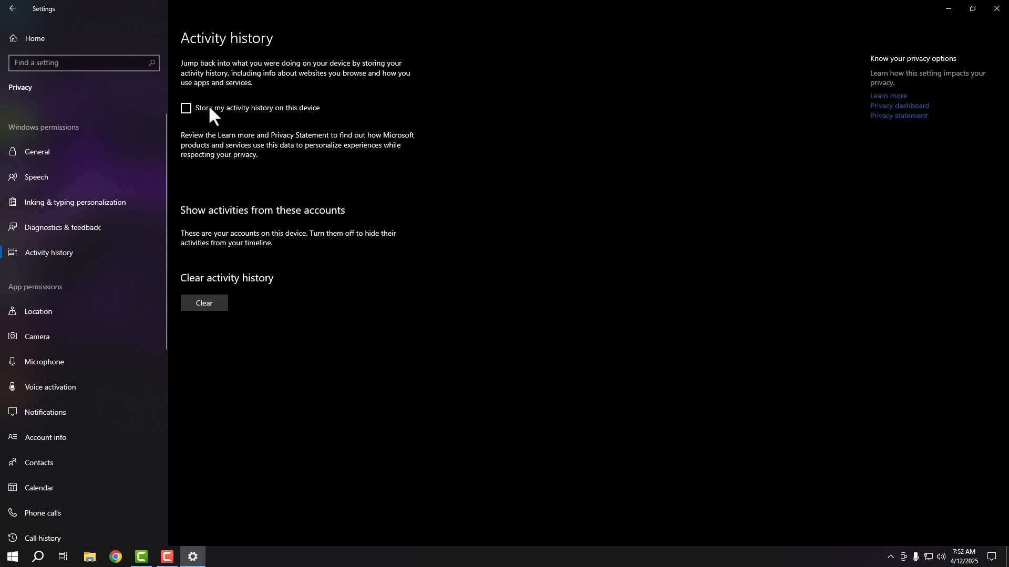
pyautogui.click(66, 313)
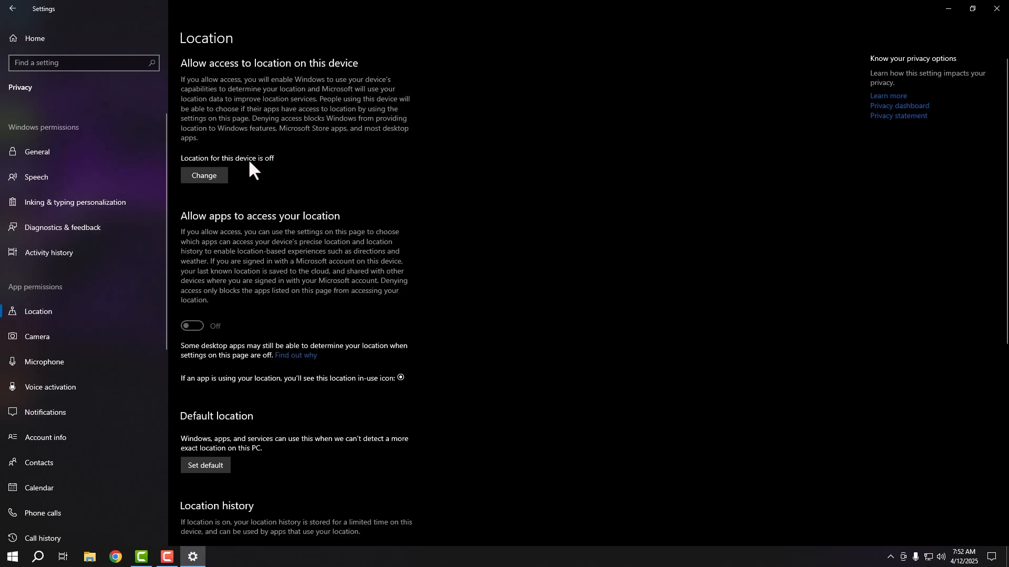
pyautogui.scroll(-6, 284, 190)
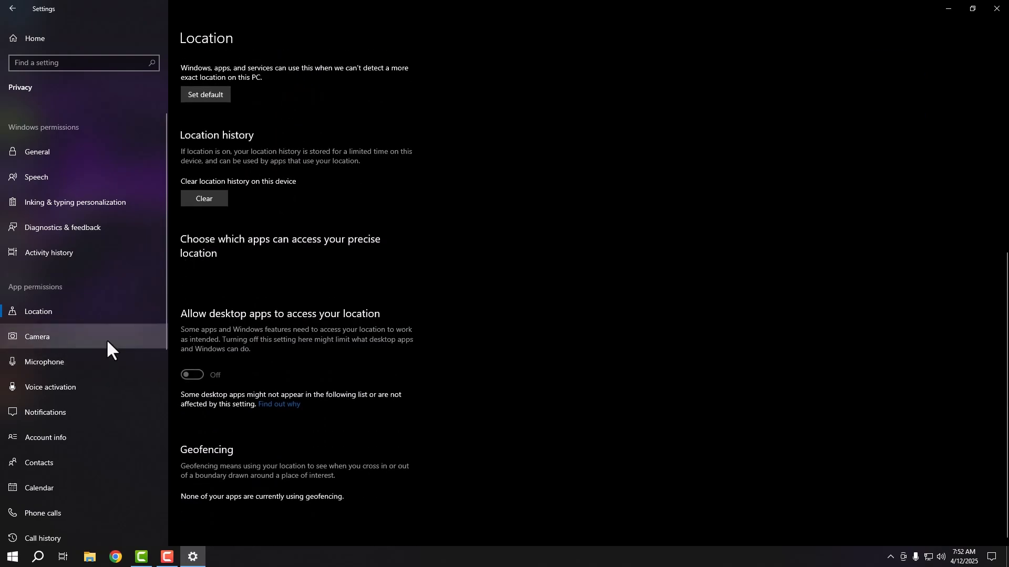
pyautogui.click(87, 339)
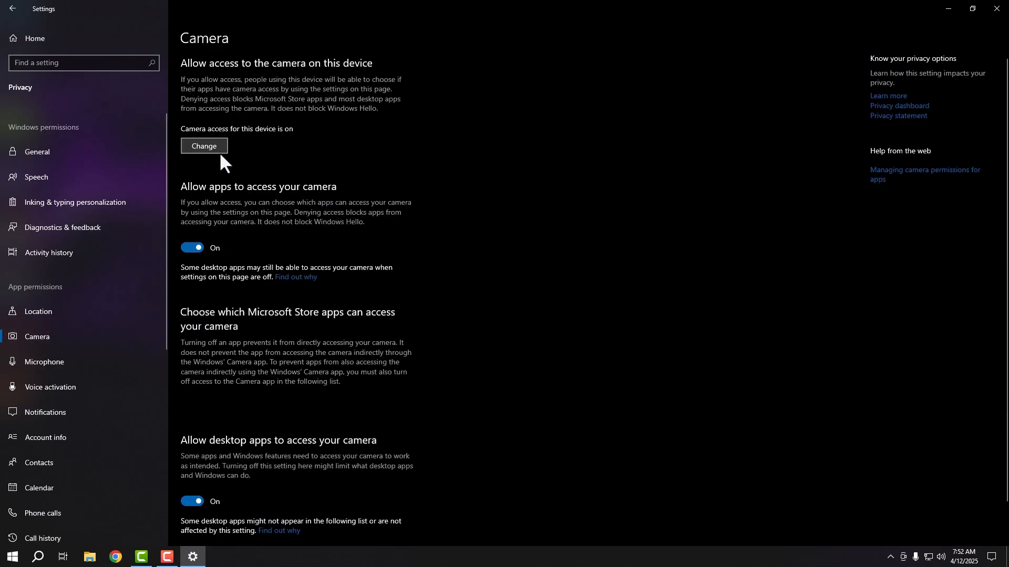
pyautogui.click(206, 146)
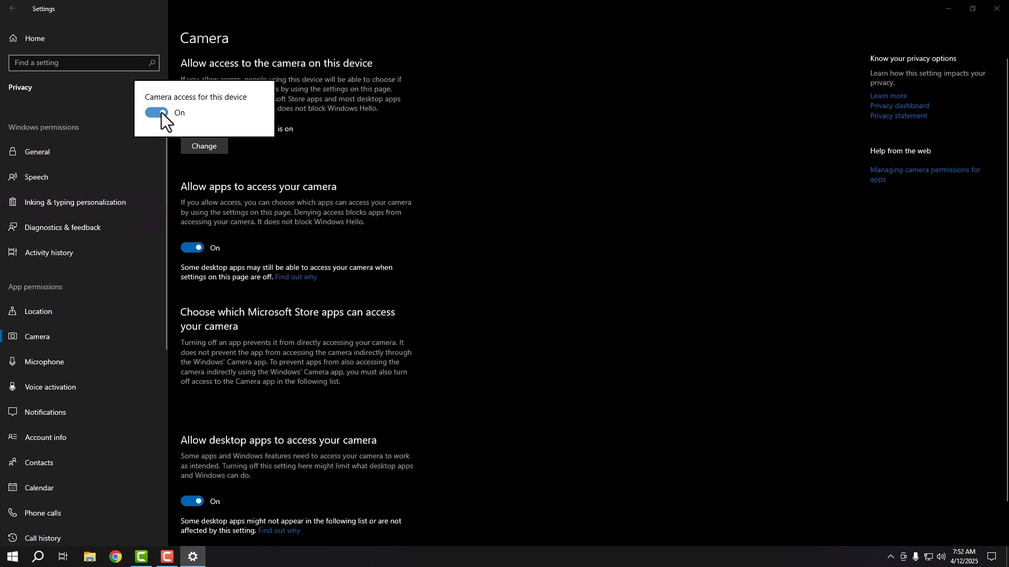
pyautogui.click(162, 113)
pyautogui.click(458, 153)
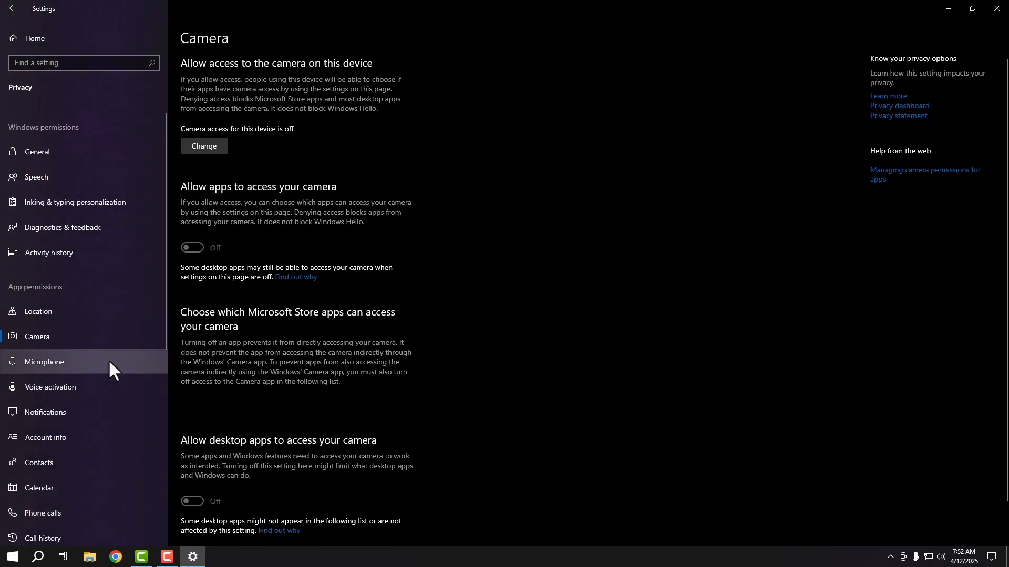
# Turn off voice activation for apps and the last-used default app for headset button press
pyautogui.click(109, 362)
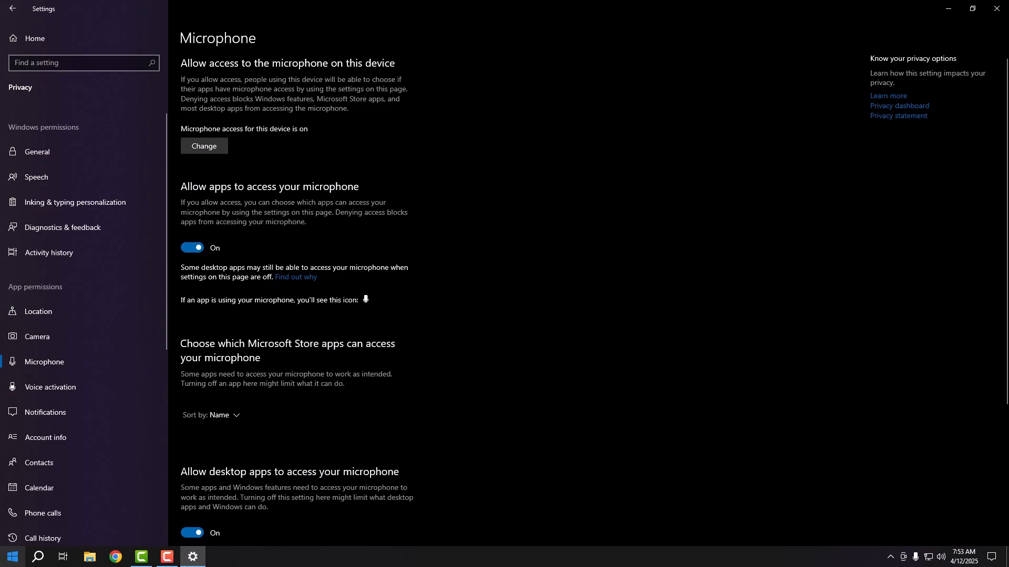
pyautogui.click(99, 389)
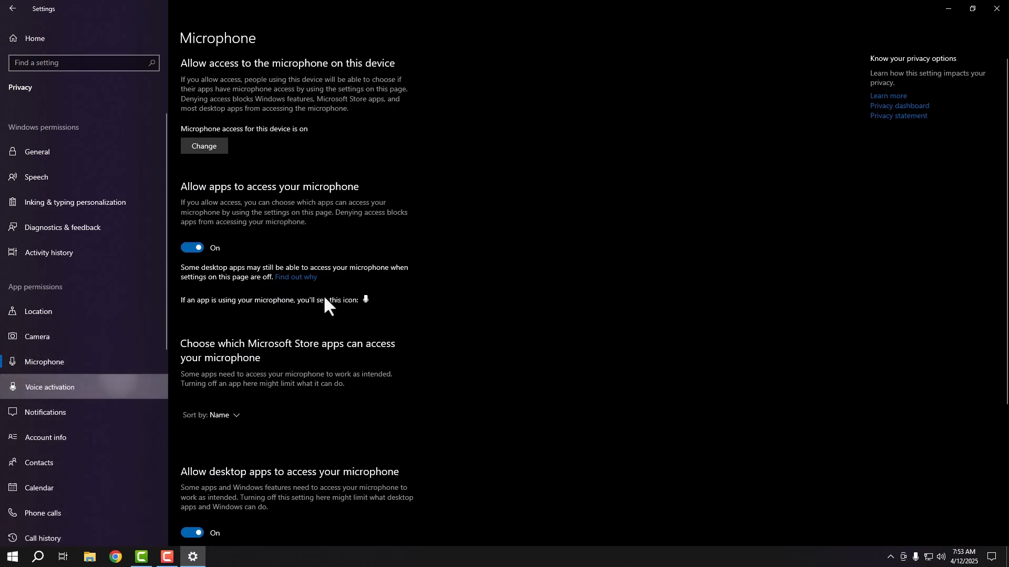
pyautogui.click(191, 215)
pyautogui.scroll(-3, 322, 304)
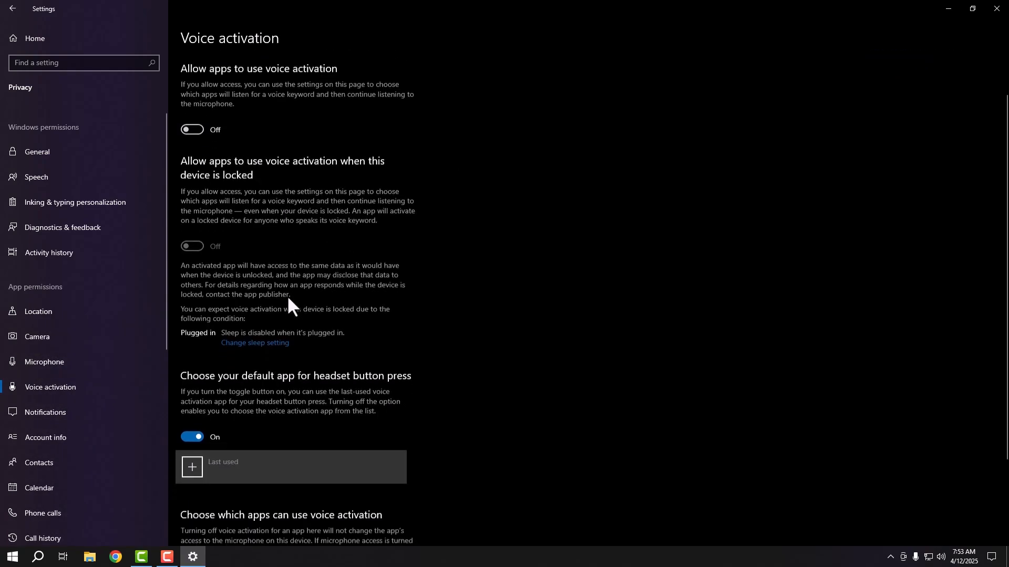
pyautogui.click(198, 352)
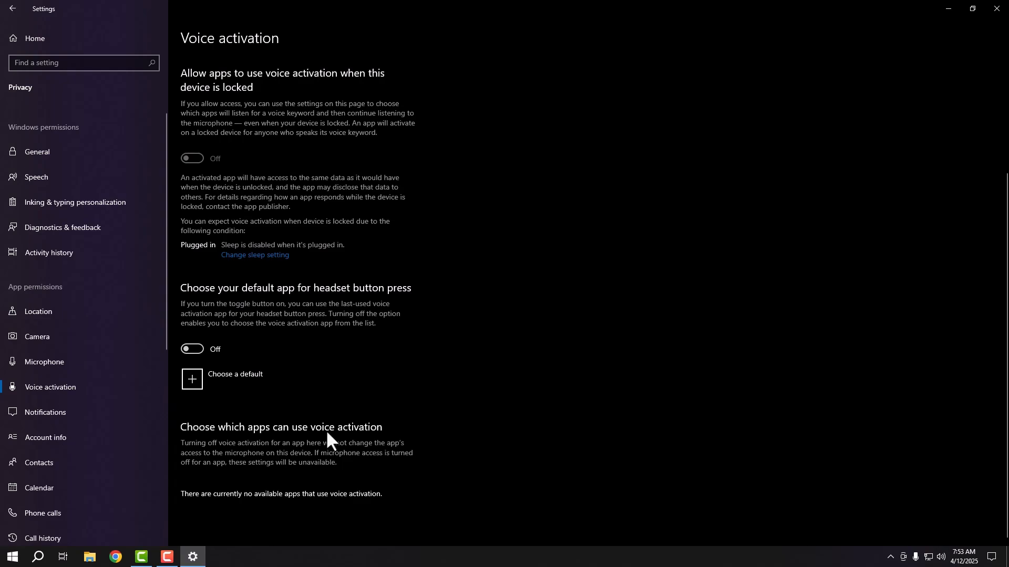
# Turn off user notification access for this device in the privacy settings
pyautogui.click(62, 418)
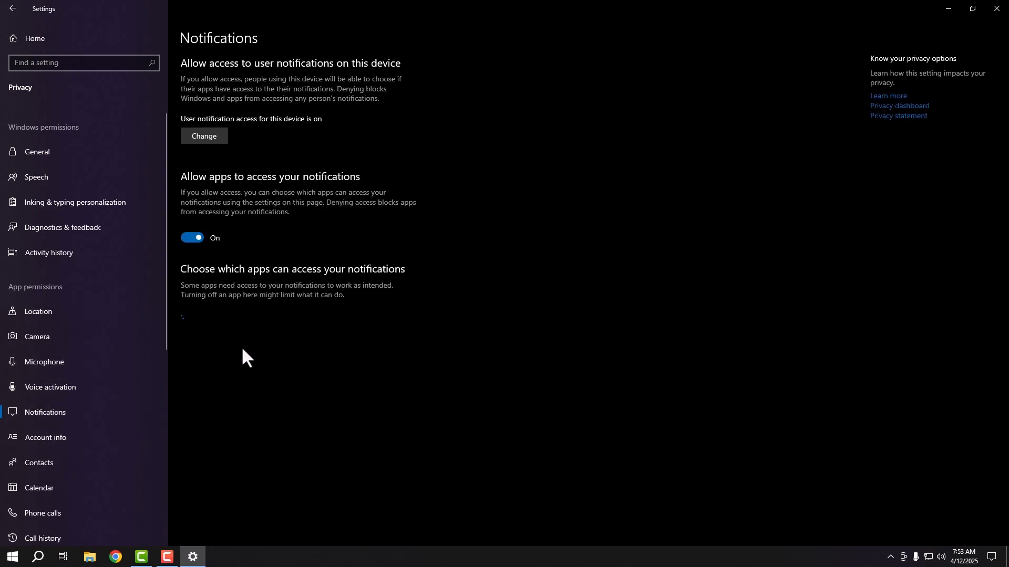
pyautogui.click(220, 134)
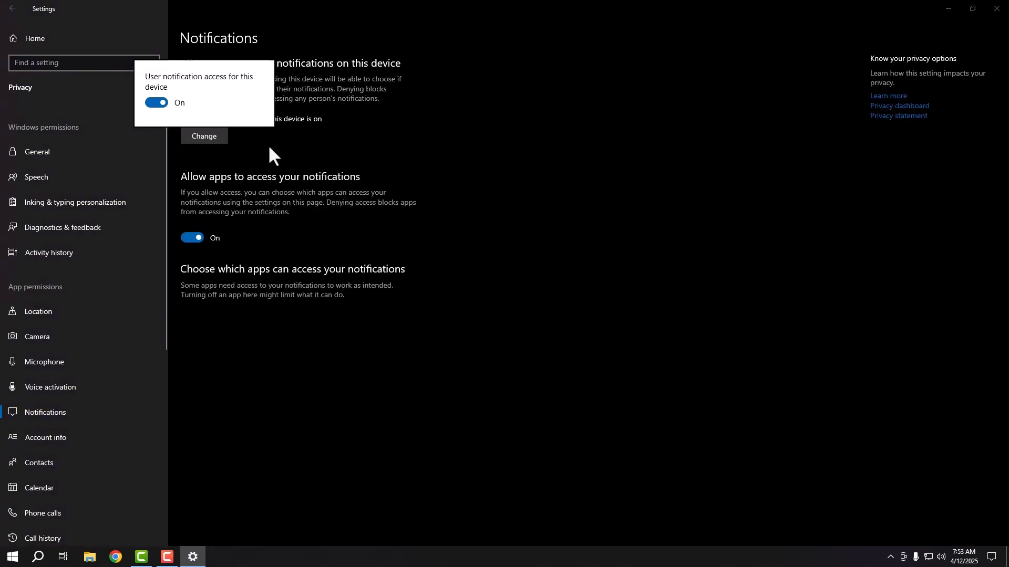
pyautogui.click(153, 103)
pyautogui.click(660, 158)
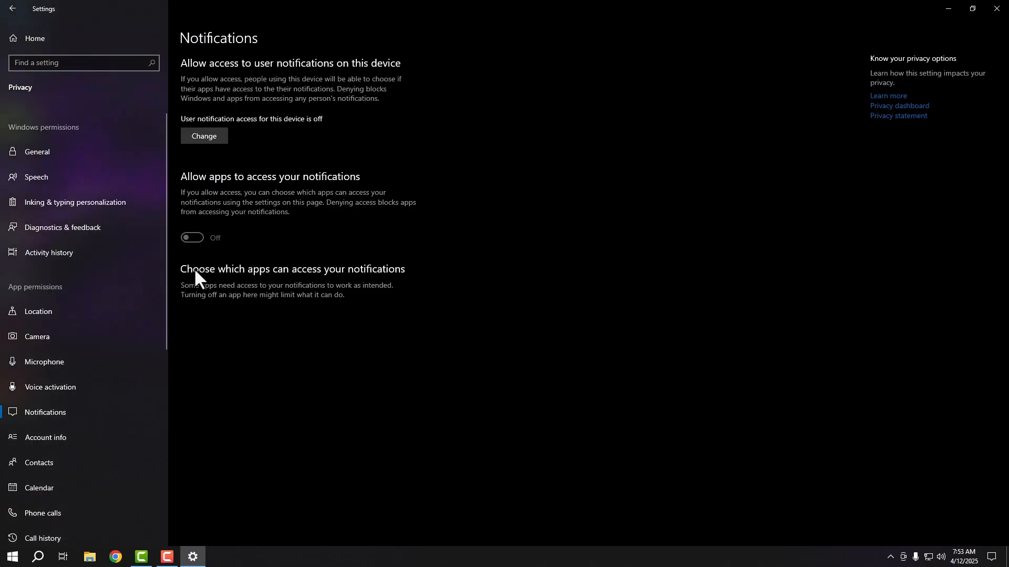
# Turn off account info access for this device in the privacy settings
pyautogui.click(80, 443)
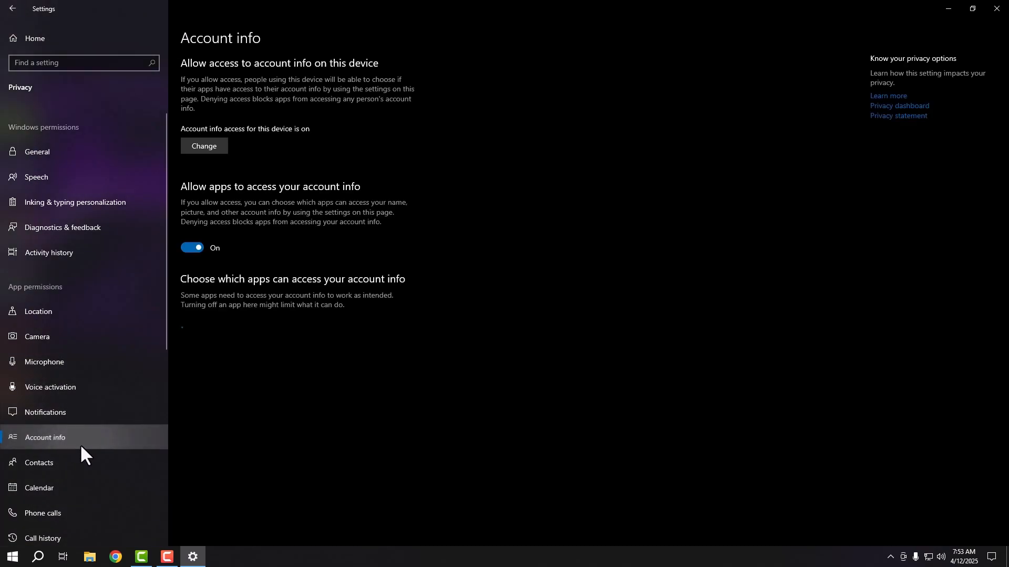
pyautogui.click(219, 147)
pyautogui.click(156, 113)
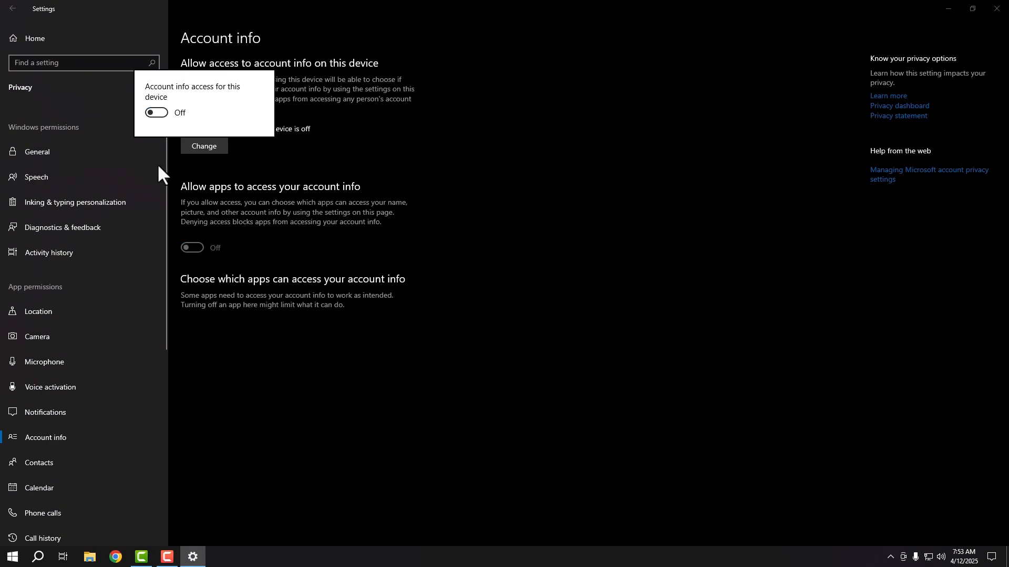
pyautogui.click(522, 129)
# Turn off contacts access for this device in the privacy settings
pyautogui.scroll(-3, 19, 339)
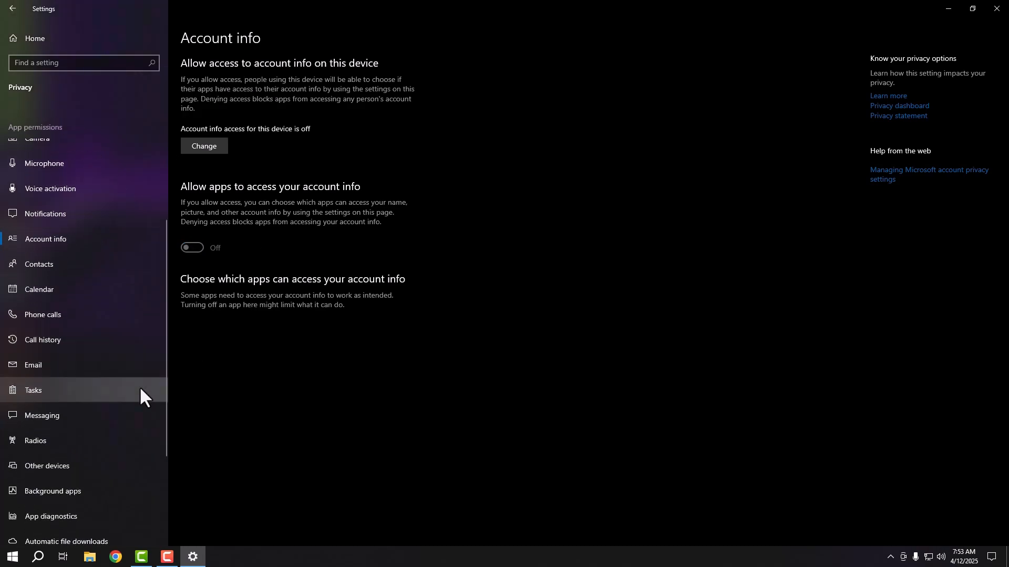
pyautogui.click(78, 264)
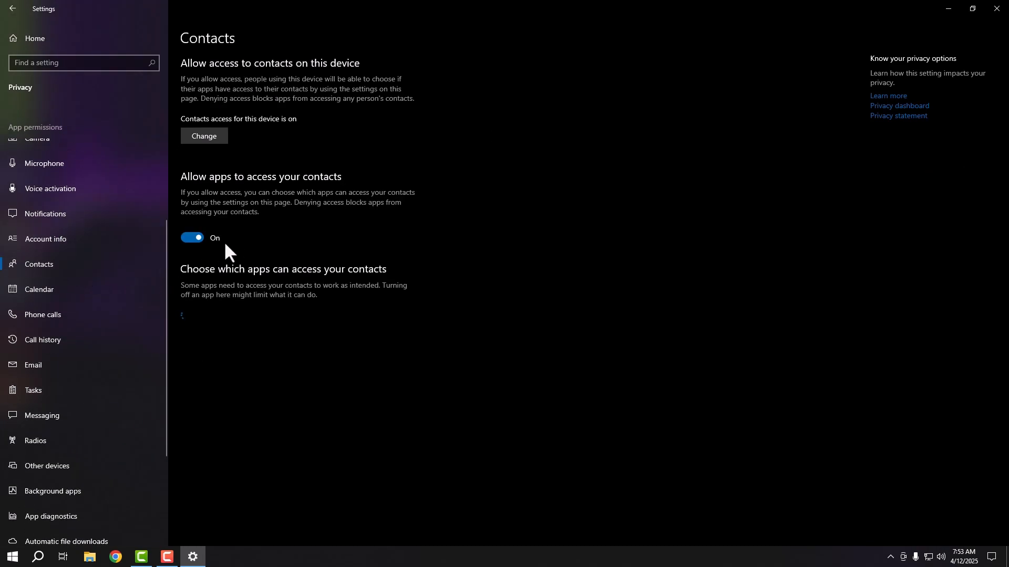
pyautogui.click(219, 137)
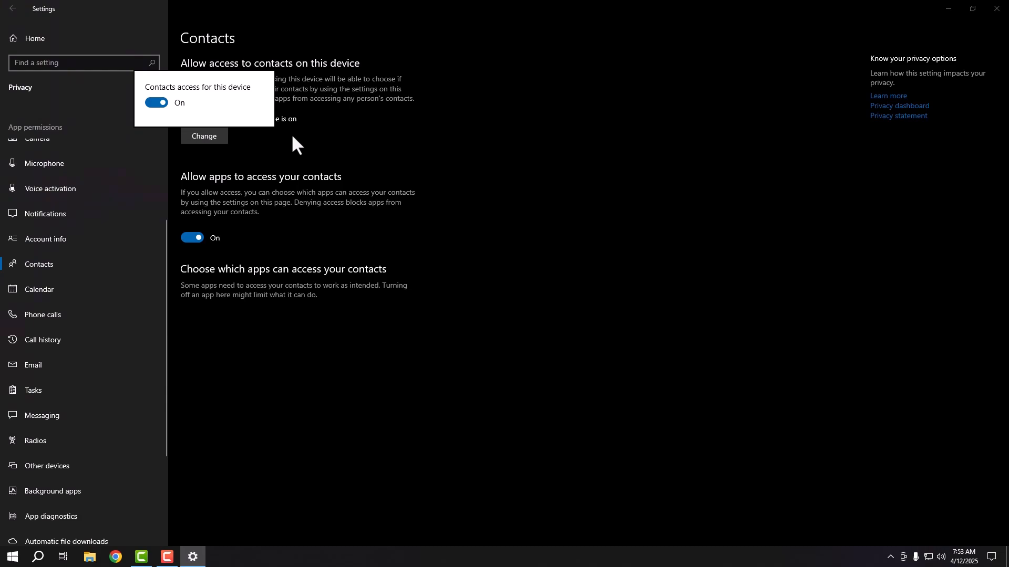
pyautogui.click(160, 104)
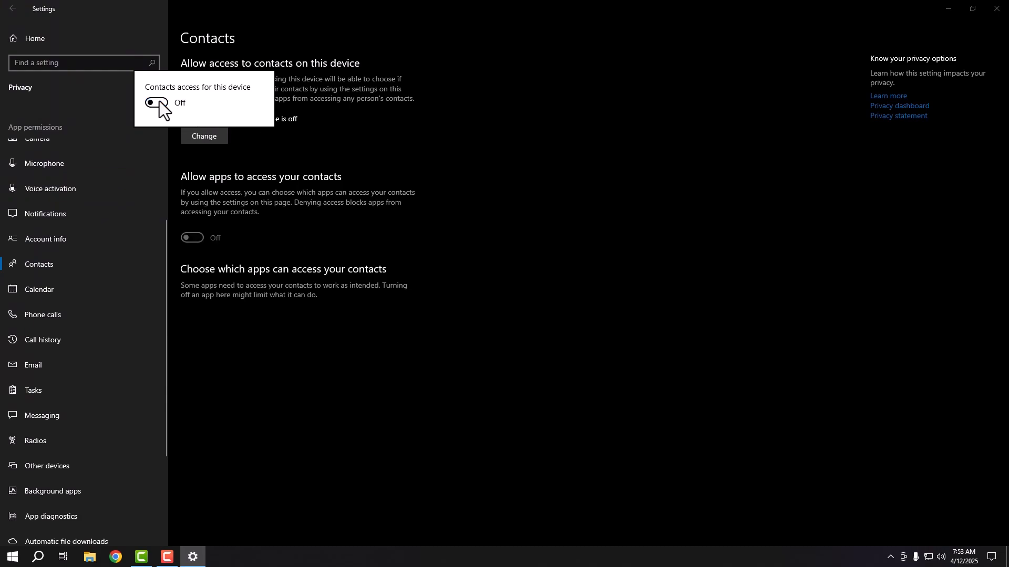
pyautogui.click(483, 172)
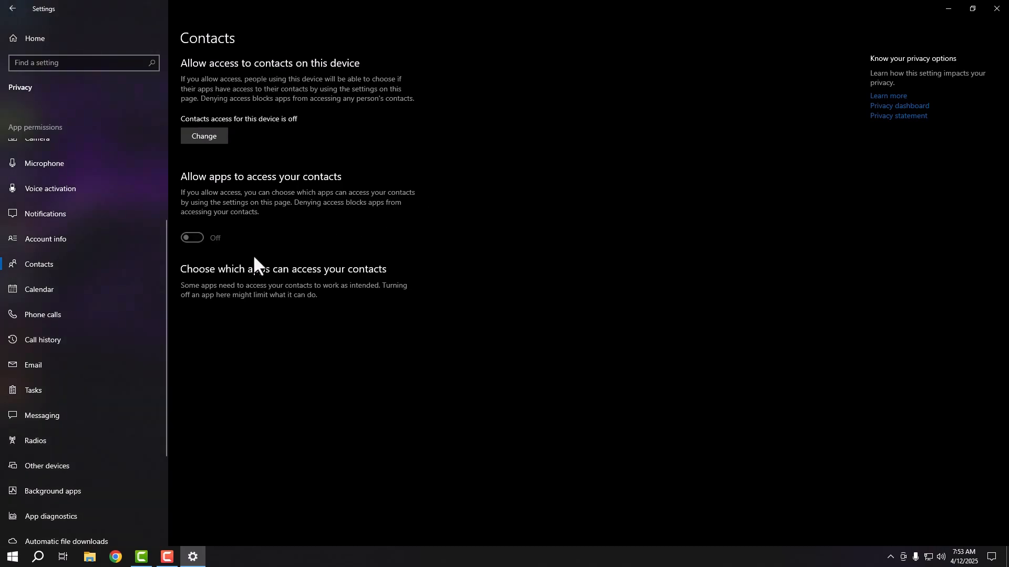
# Turn off calendar access for this device in the privacy settings
pyautogui.click(111, 287)
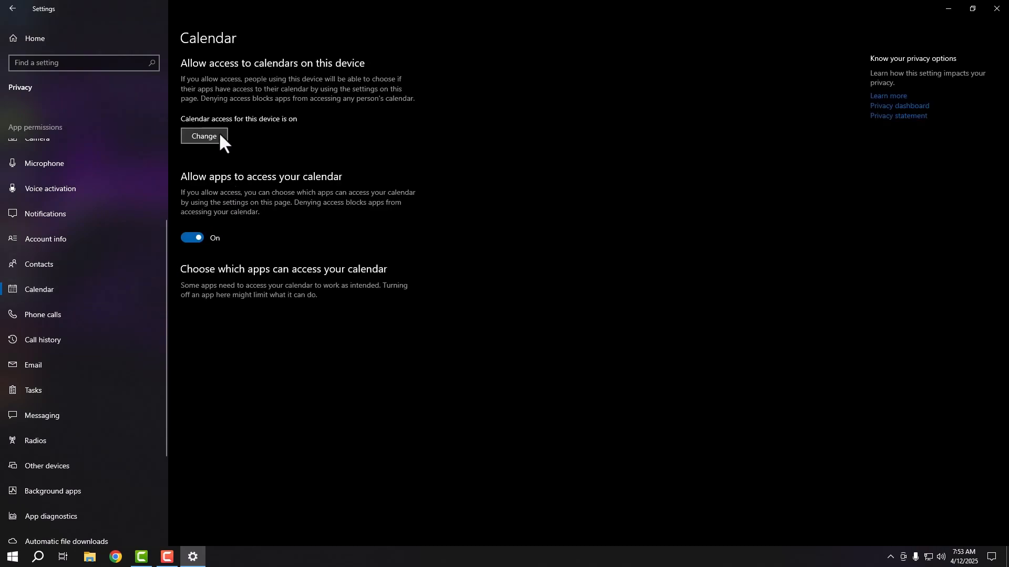
pyautogui.click(218, 131)
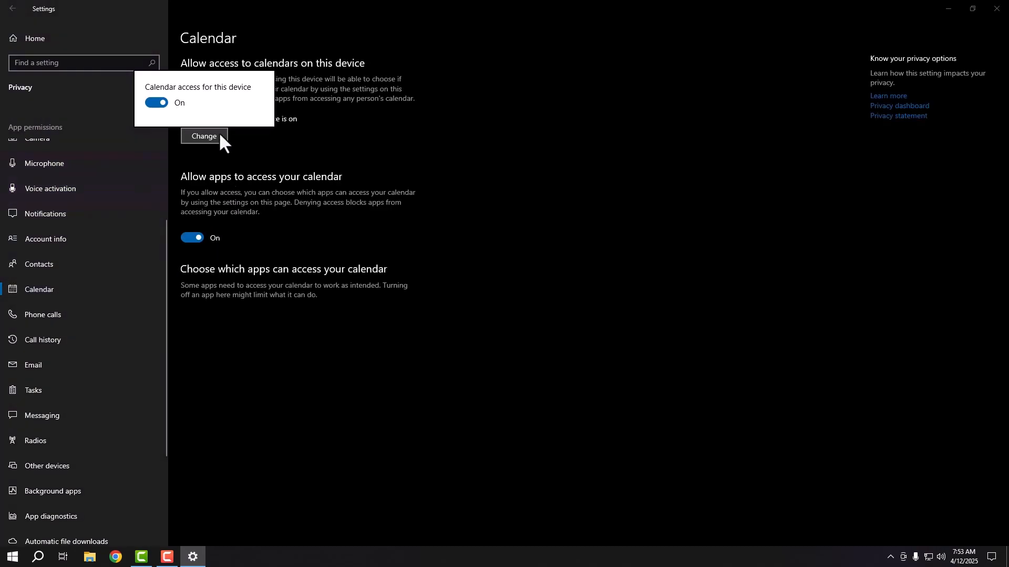
pyautogui.click(158, 103)
pyautogui.click(590, 191)
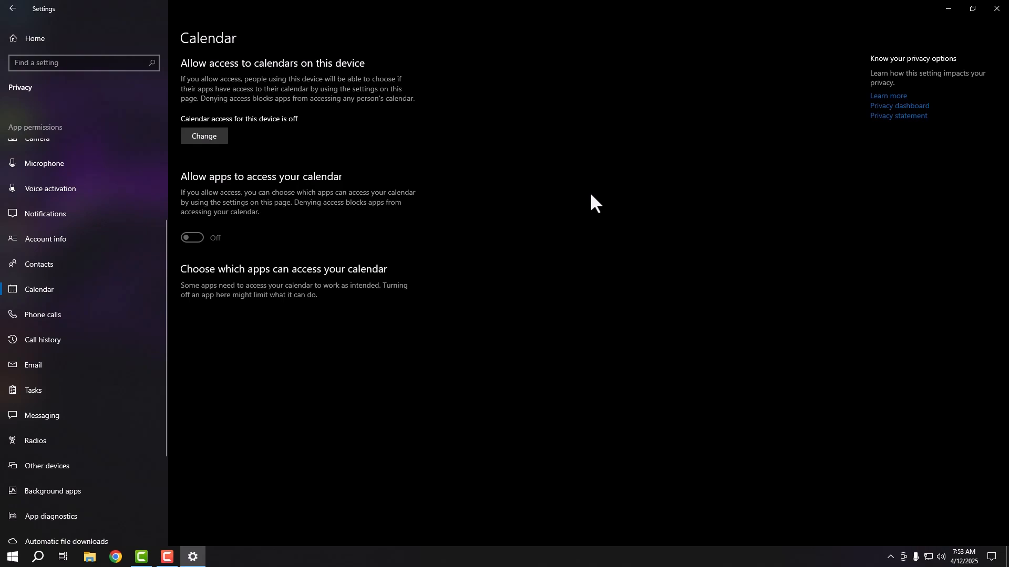
# Turn off phone call access for this device in the privacy settings
pyautogui.click(90, 316)
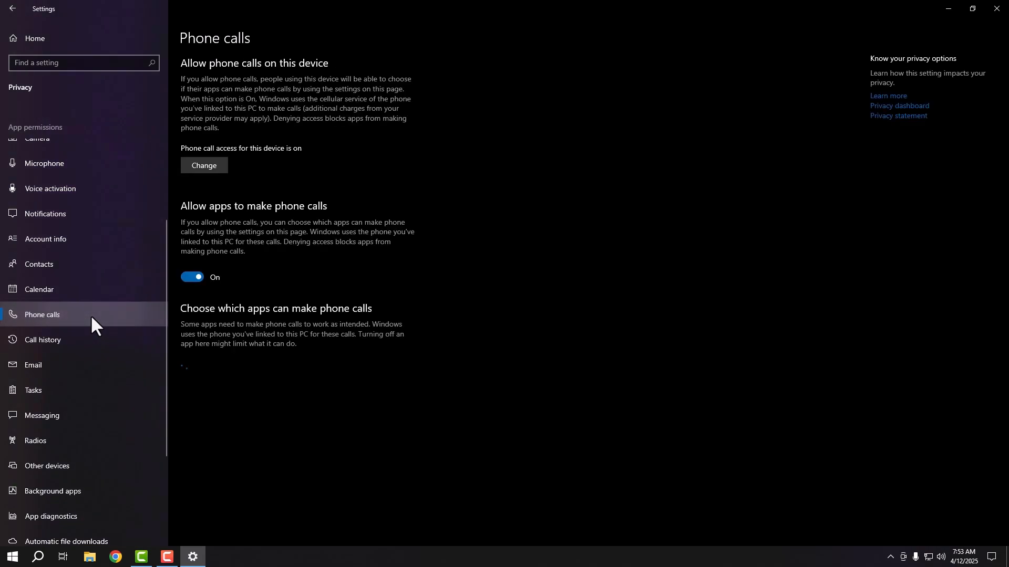
pyautogui.click(223, 167)
pyautogui.click(166, 131)
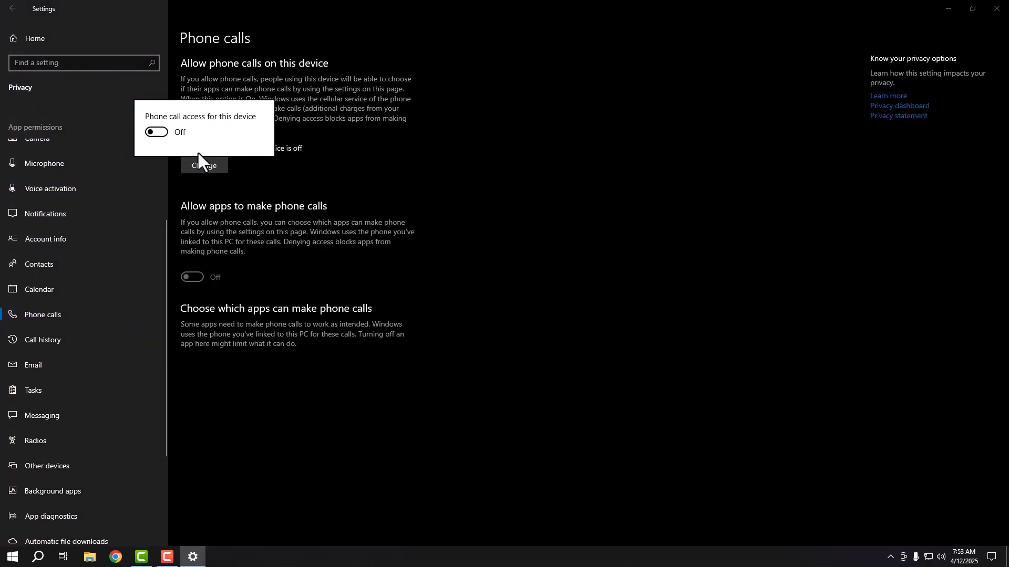
pyautogui.click(541, 158)
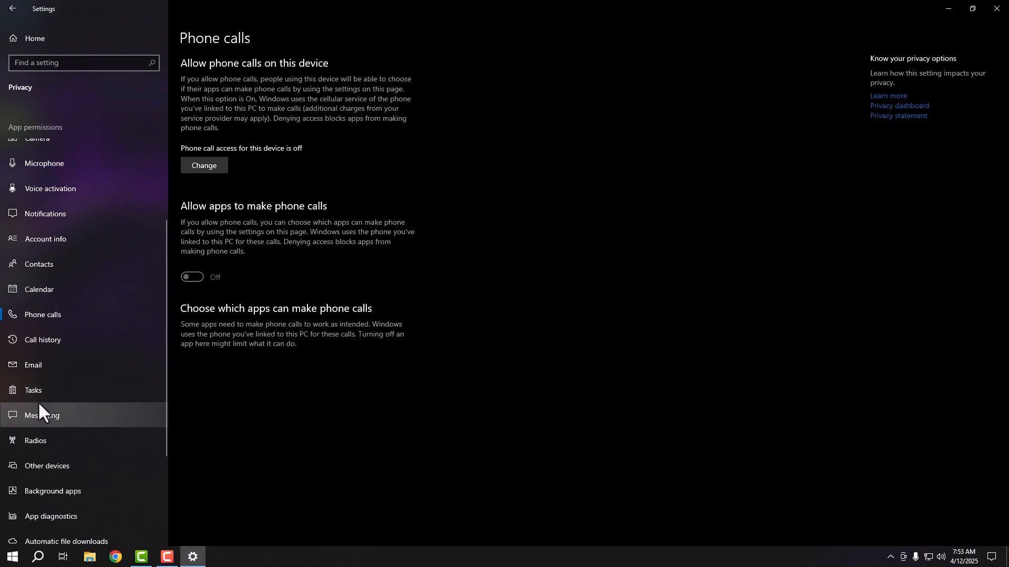
# Turn off call history access for this device in the privacy settings
pyautogui.click(52, 342)
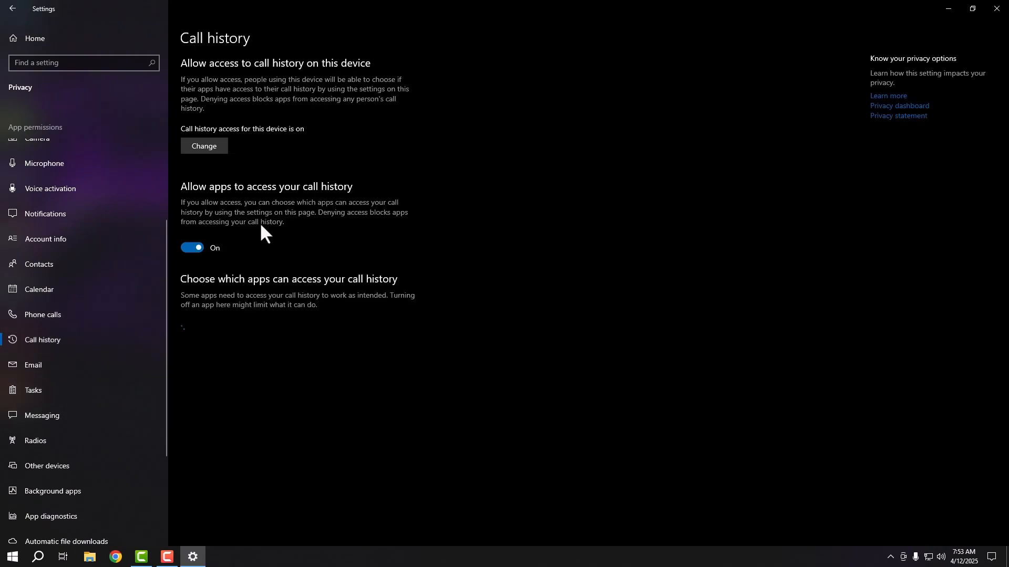
pyautogui.click(213, 150)
pyautogui.click(158, 113)
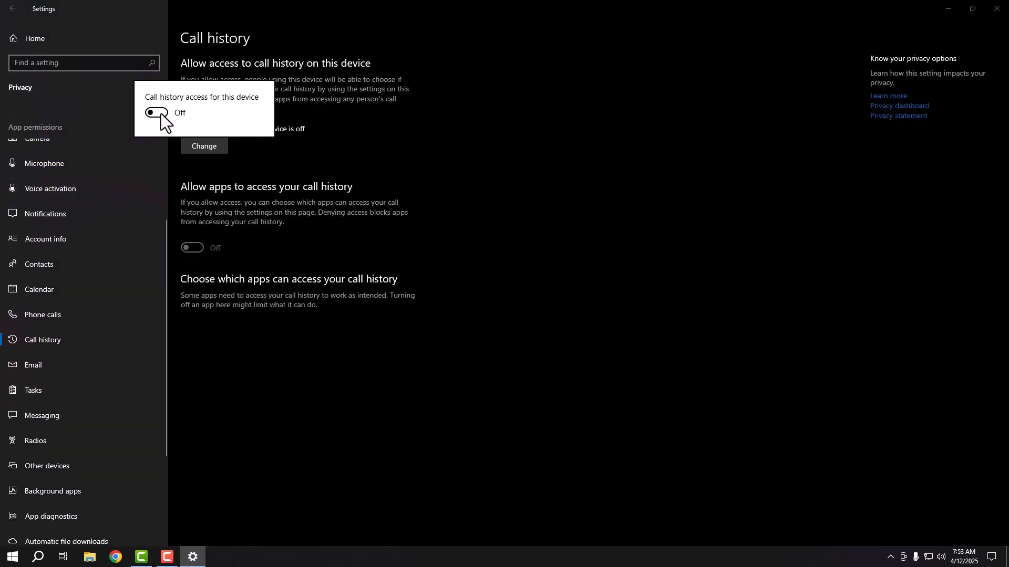
pyautogui.click(721, 256)
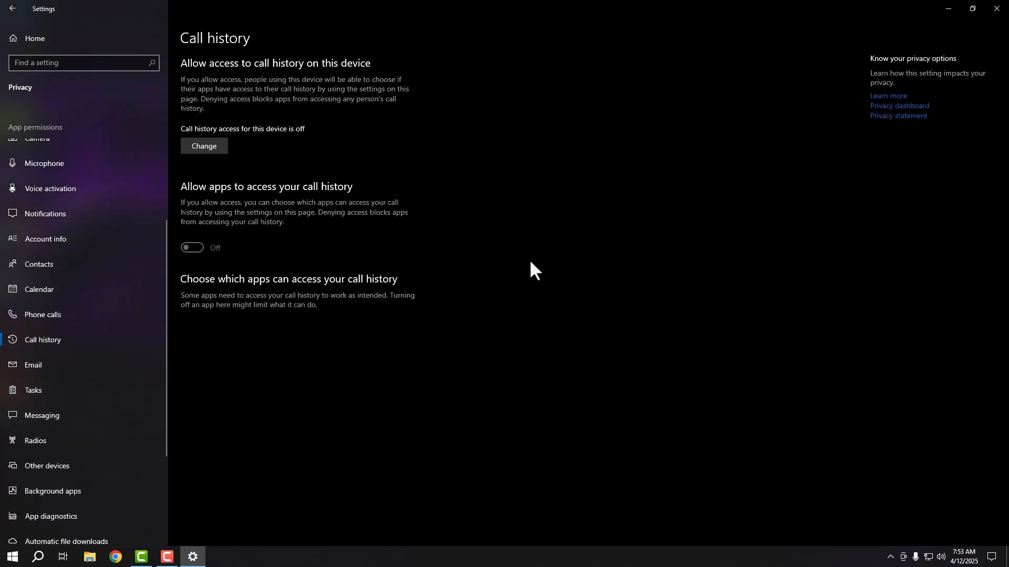
# Turn off email access for this device in the privacy settings
pyautogui.click(95, 364)
pyautogui.click(215, 146)
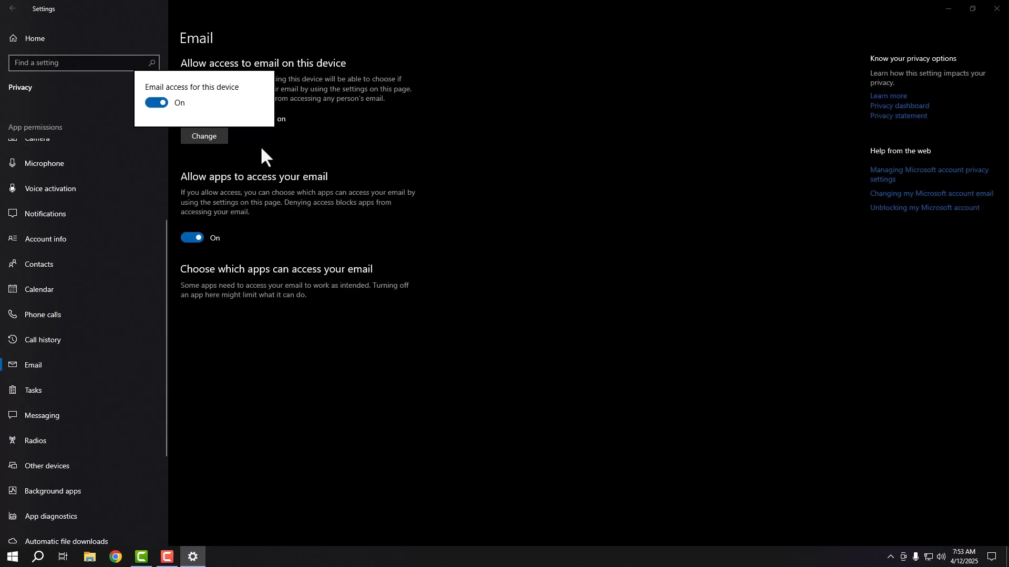
pyautogui.click(160, 105)
pyautogui.click(528, 246)
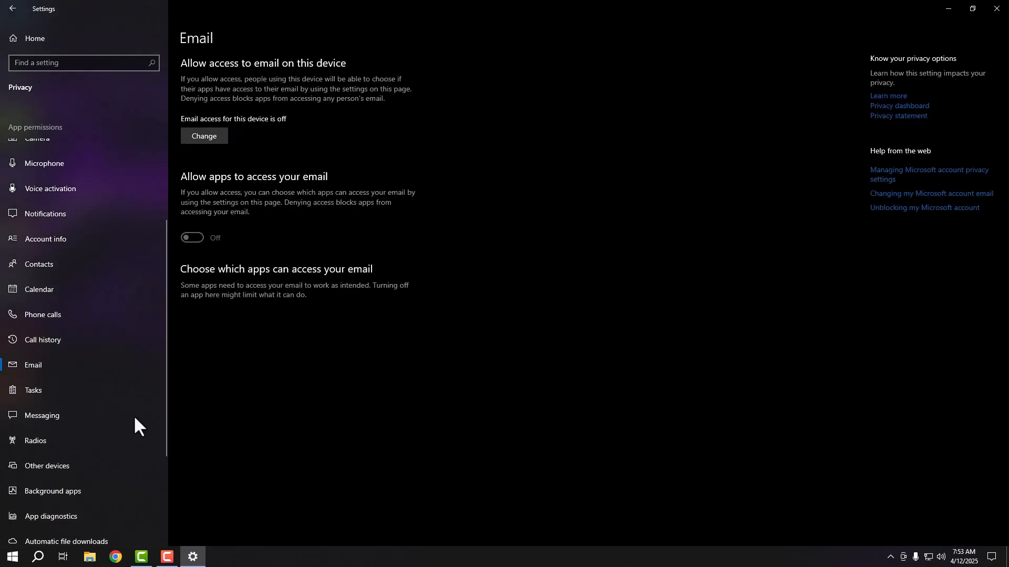
# Turn off tasks access for this device in the privacy settings
pyautogui.click(62, 391)
pyautogui.click(209, 134)
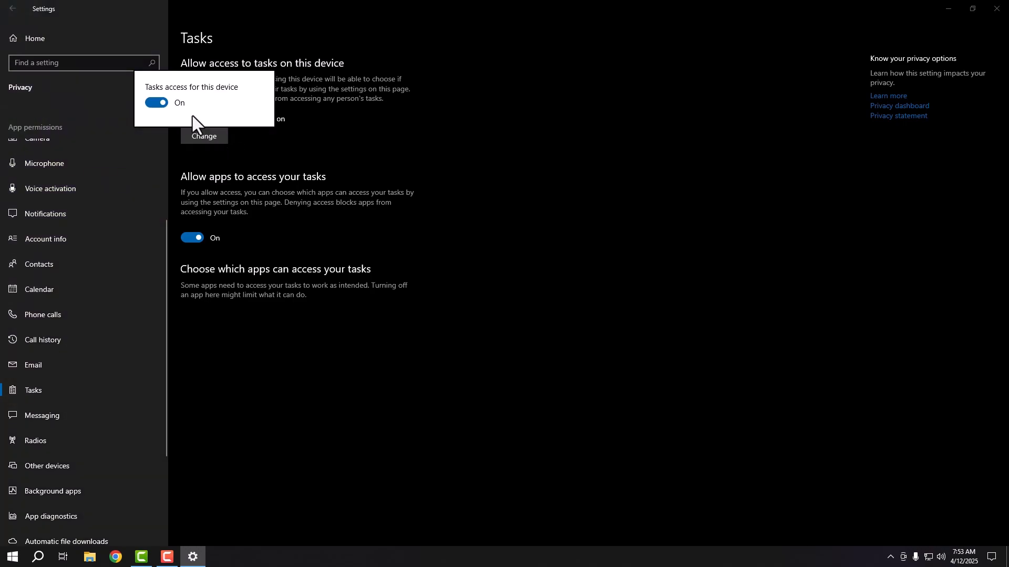
pyautogui.click(157, 102)
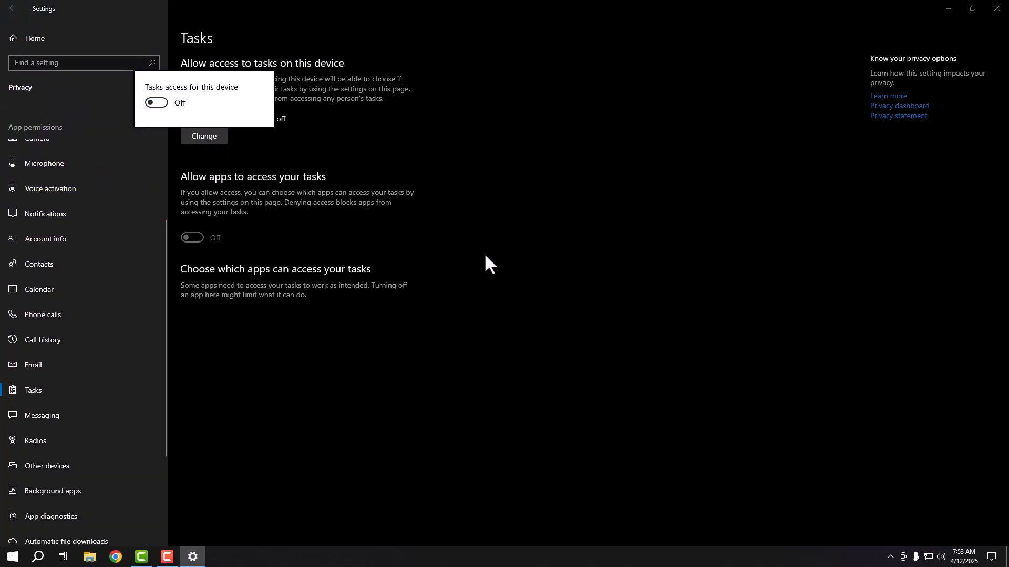
# Turn off messaging access for this device in the privacy settings
pyautogui.click(27, 417)
pyautogui.click(226, 146)
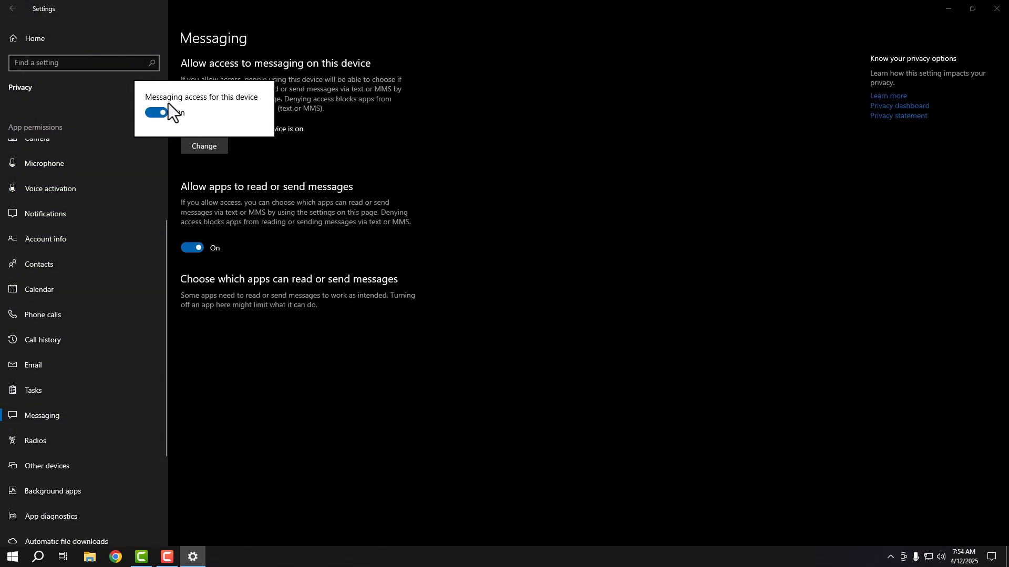
pyautogui.click(161, 115)
pyautogui.click(502, 259)
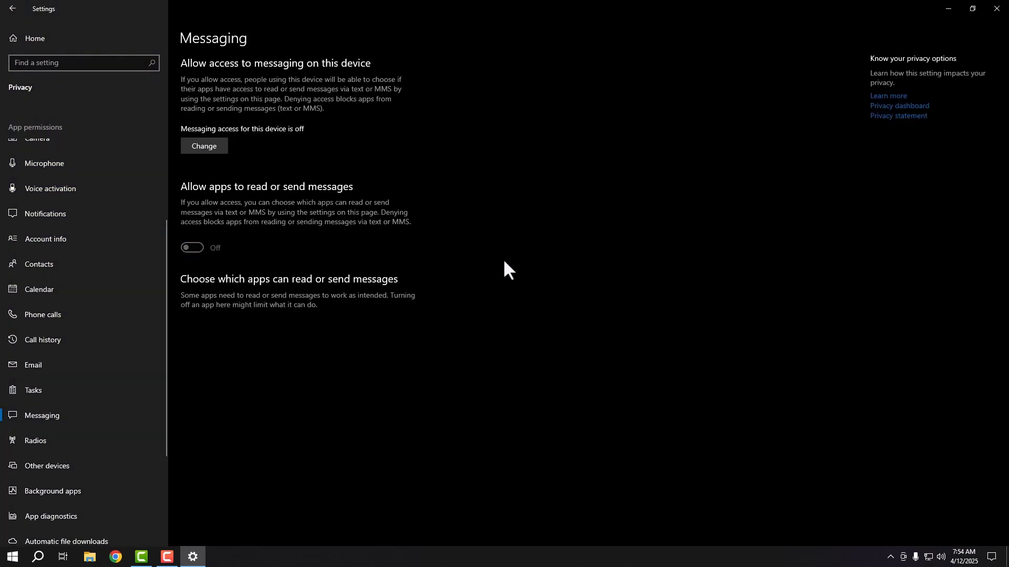
# Turn off access to control radios on this device in the privacy settings
pyautogui.click(78, 436)
pyautogui.click(219, 136)
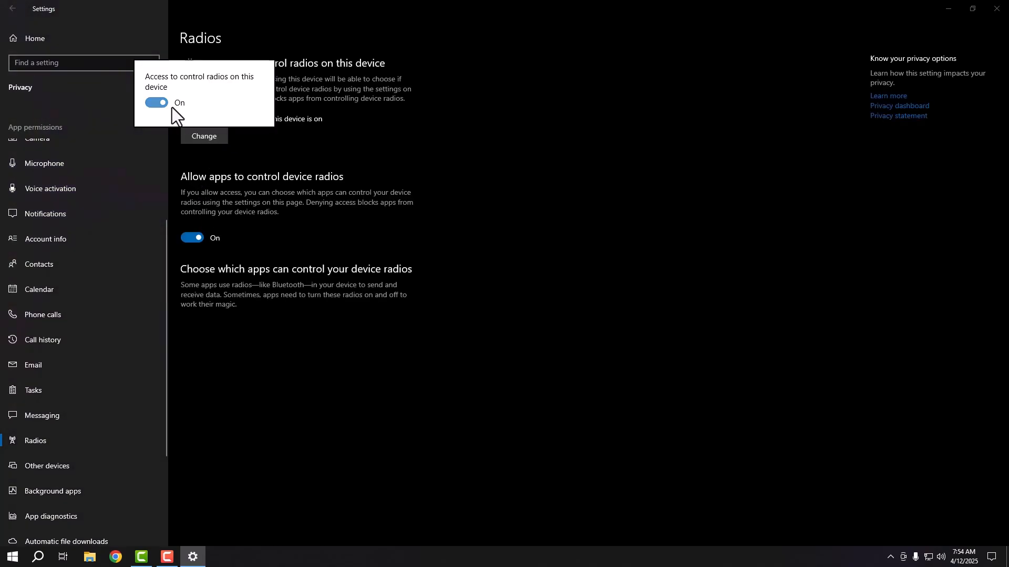
pyautogui.click(158, 103)
pyautogui.click(574, 291)
# Check the Other devices permissions and turn off letting apps run in the background
pyautogui.scroll(-3, 109, 395)
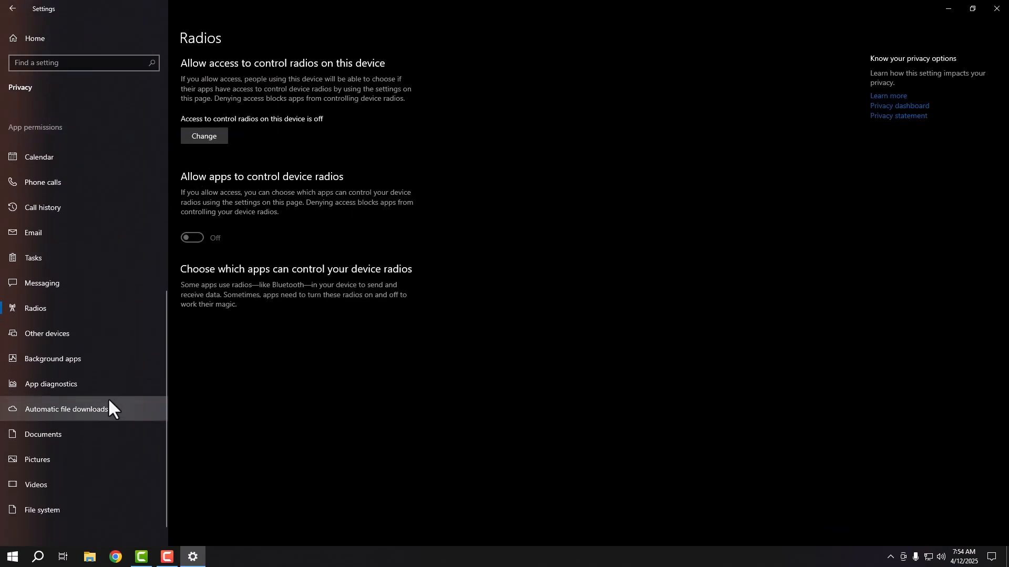
pyautogui.click(74, 333)
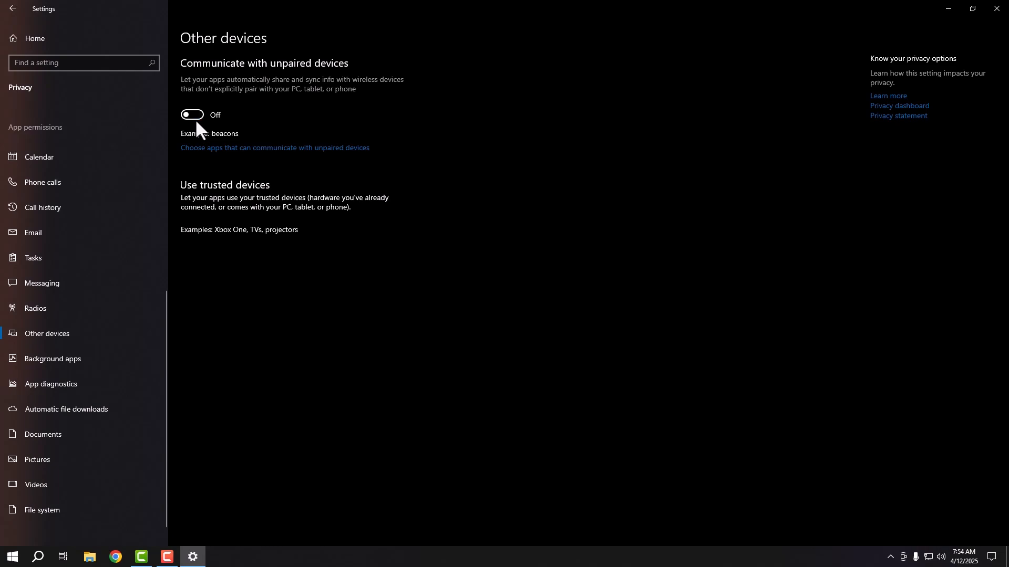
pyautogui.click(84, 357)
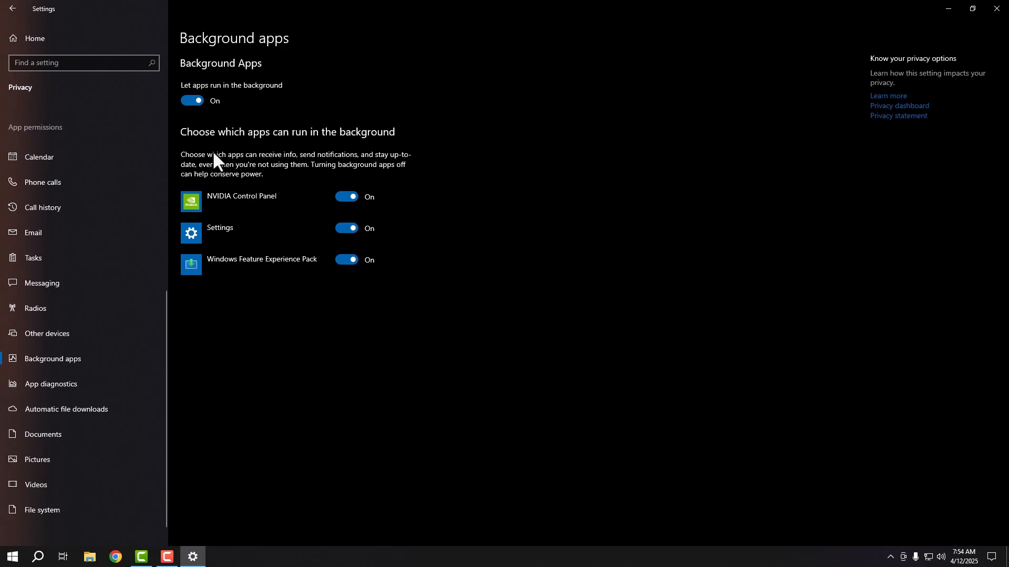
pyautogui.click(198, 99)
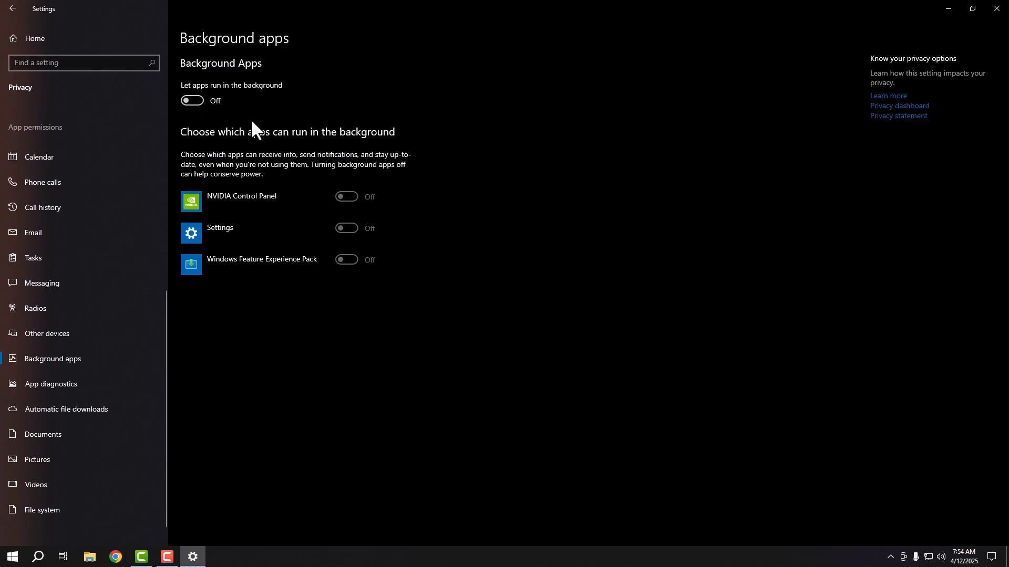
# Turn off app diagnostics access for this device and check the automatic file downloads permission
pyautogui.click(88, 385)
pyautogui.click(207, 146)
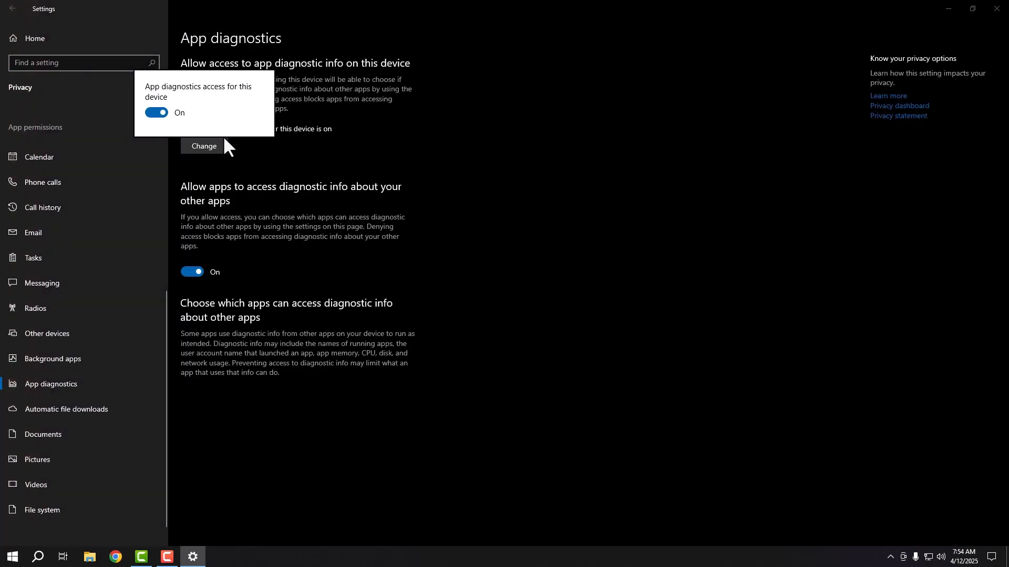
pyautogui.click(149, 113)
pyautogui.click(88, 408)
pyautogui.click(88, 408)
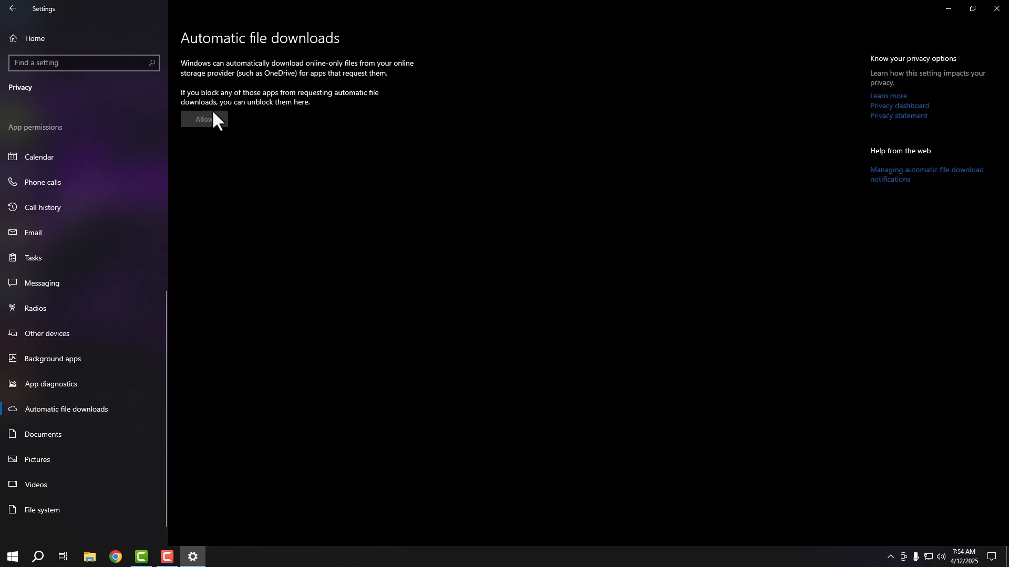
# Turn off documents library access for this device in the privacy settings
pyautogui.click(91, 437)
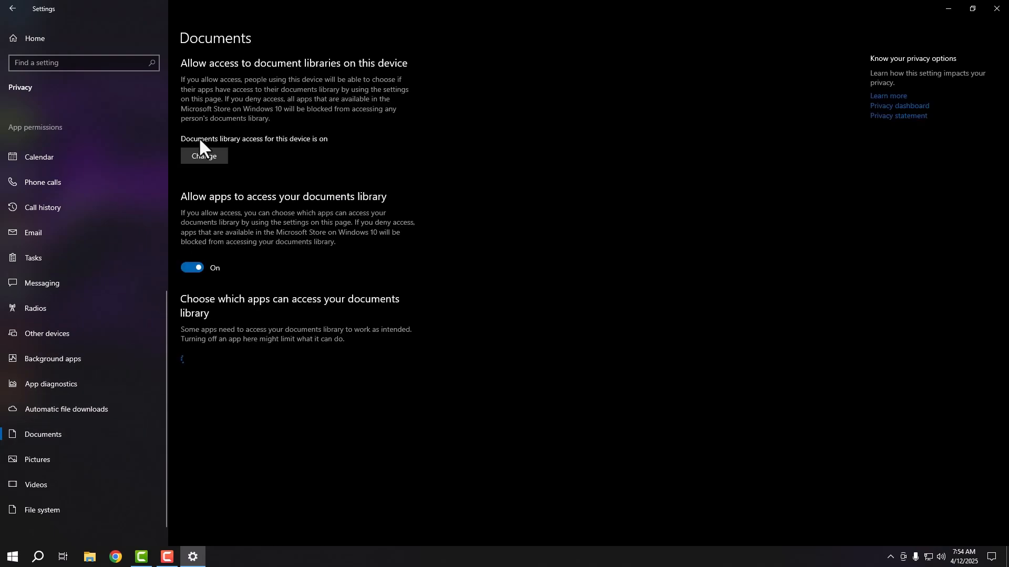
pyautogui.click(205, 157)
pyautogui.click(182, 123)
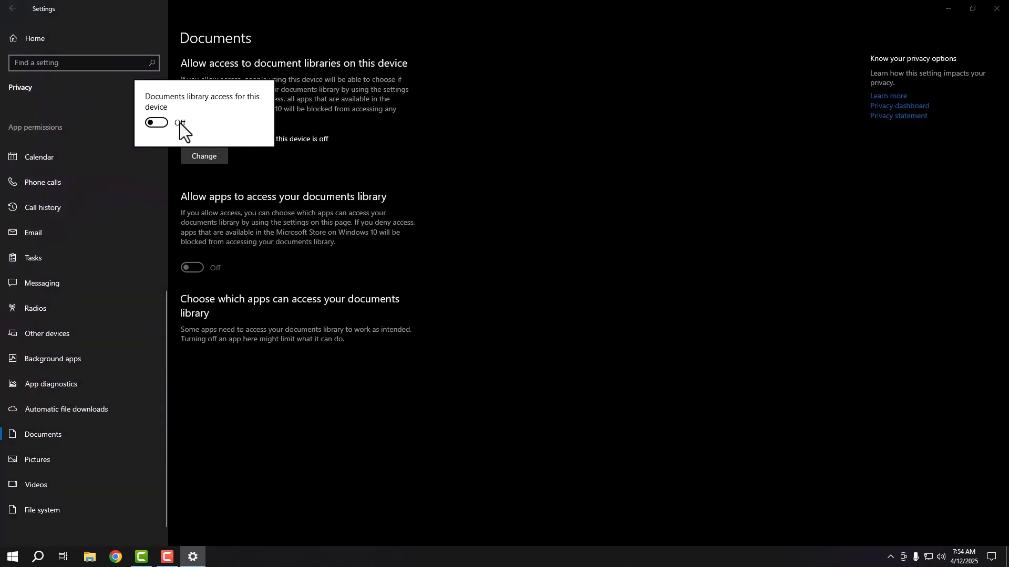
pyautogui.click(77, 456)
# Turn off pictures library access for this device in the privacy settings
pyautogui.click(76, 456)
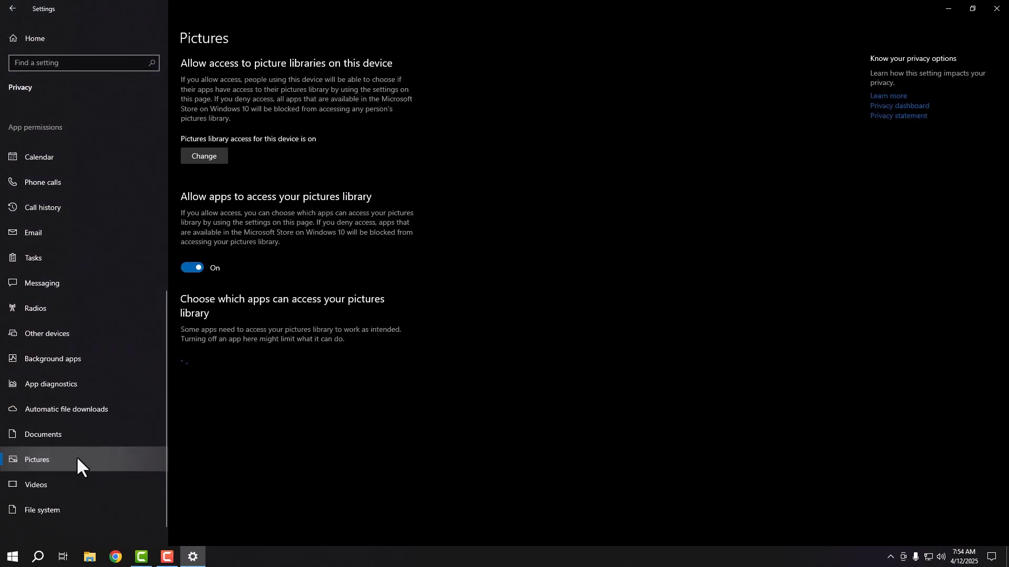
pyautogui.click(221, 157)
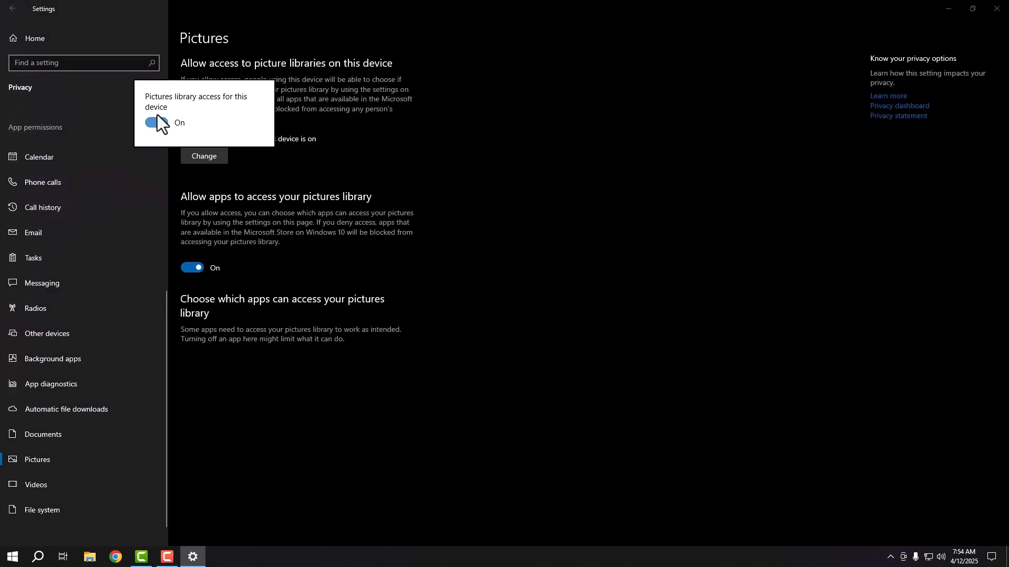
pyautogui.click(157, 122)
pyautogui.click(498, 429)
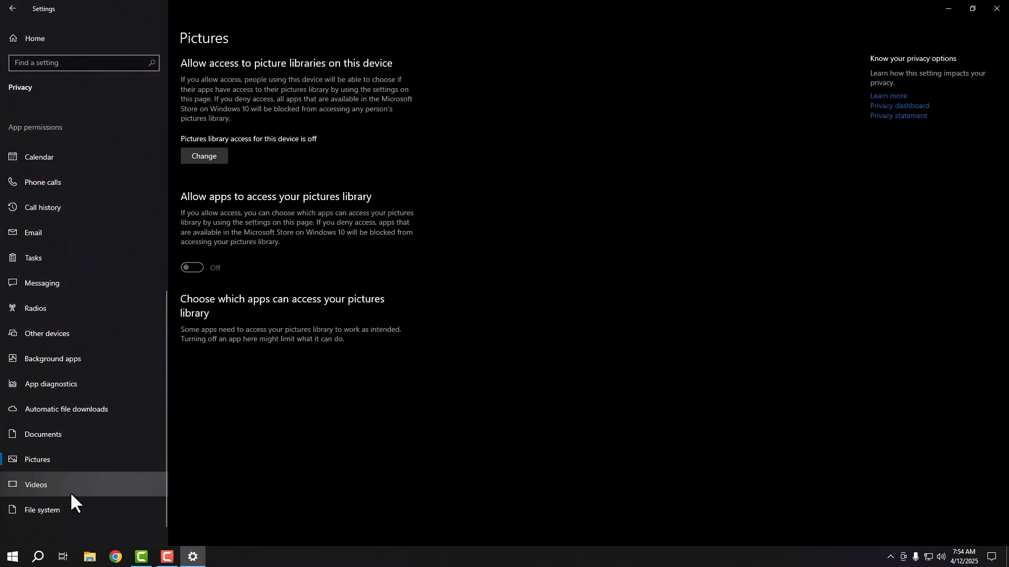
# Turn off videos library access for this device in the privacy settings
pyautogui.click(68, 484)
pyautogui.click(197, 168)
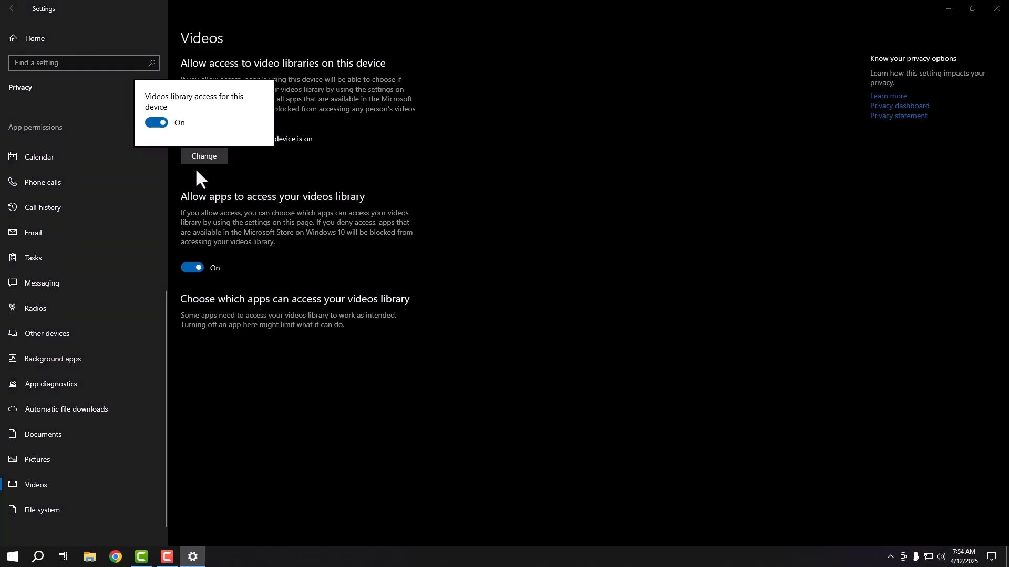
pyautogui.click(157, 123)
pyautogui.click(421, 347)
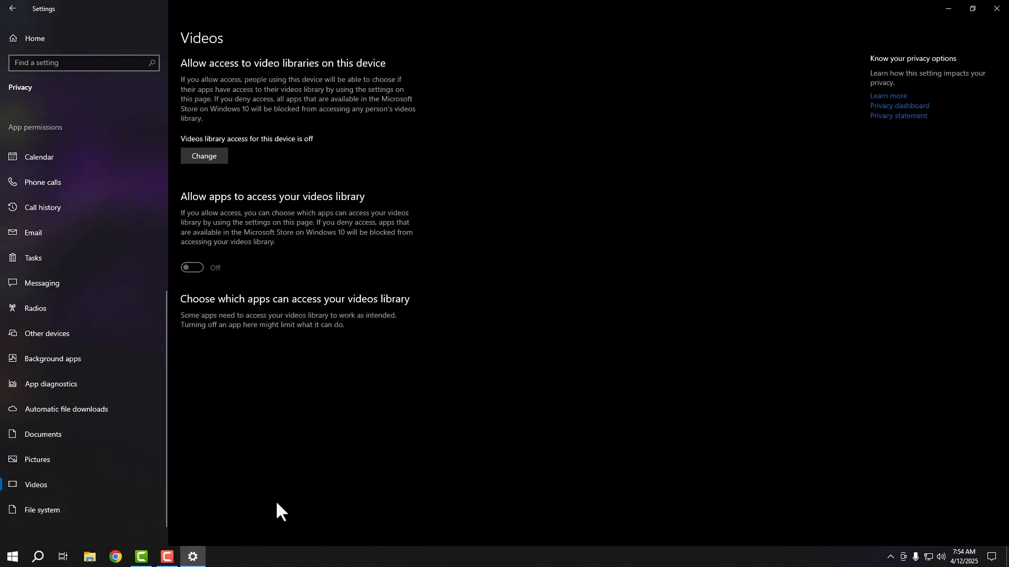
# Turn off file system access for this device and close the Settings window
pyautogui.click(52, 505)
pyautogui.click(209, 145)
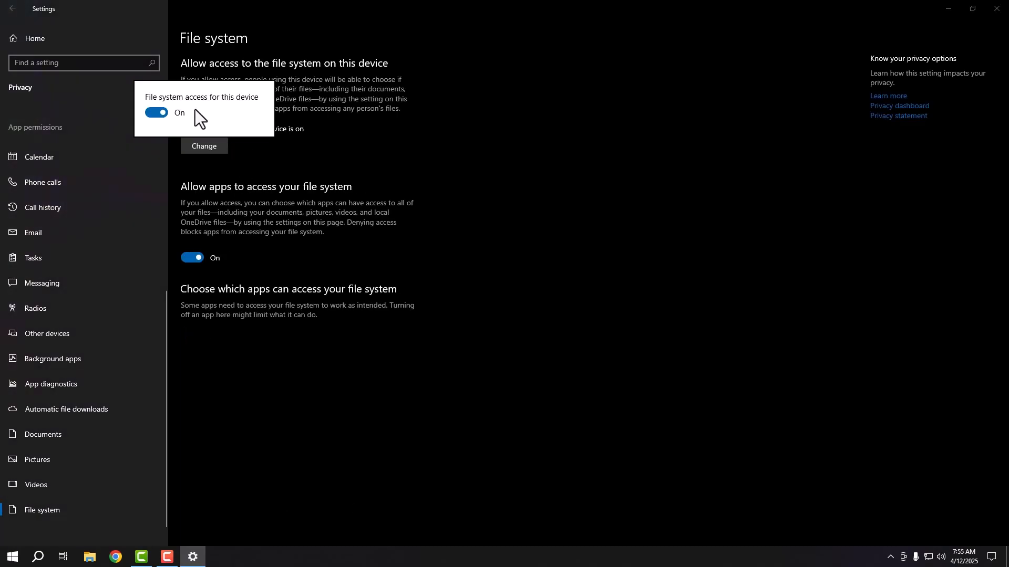
pyautogui.click(164, 114)
pyautogui.click(635, 489)
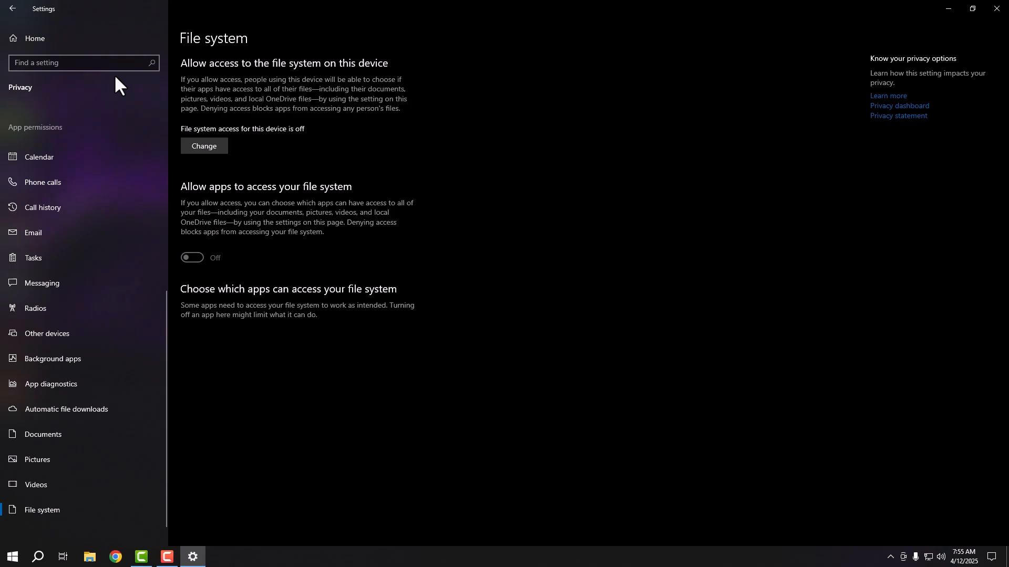
pyautogui.click(57, 44)
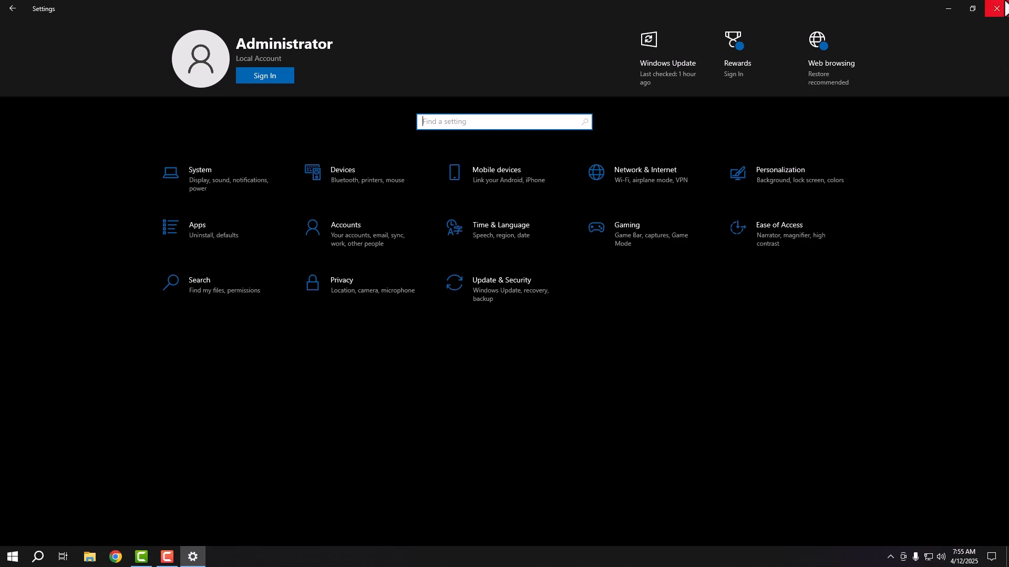
pyautogui.click(1005, 7)
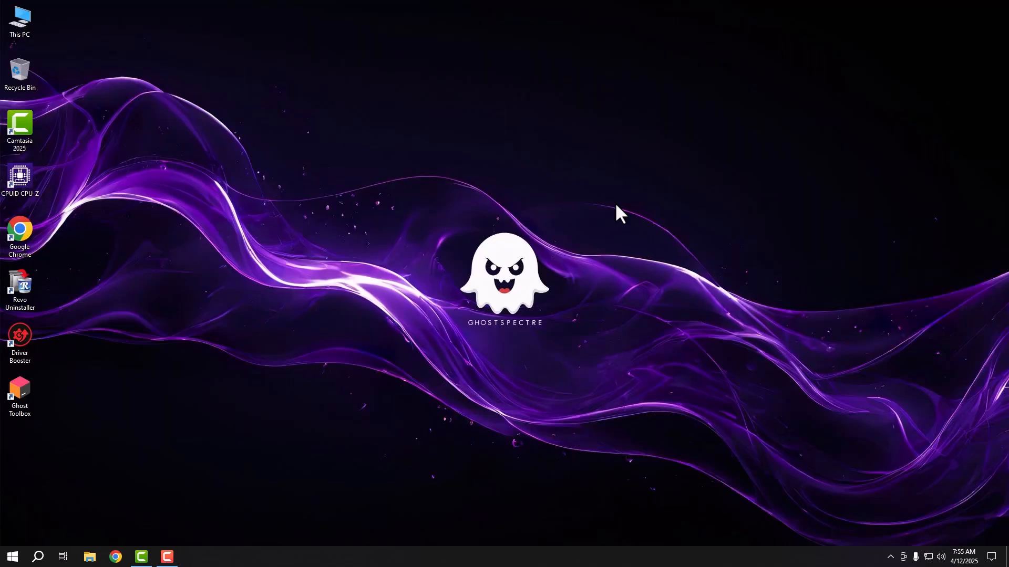
# Open the power plan settings from Windows search and activate the High performance plan among the additional plans, closing Power Options
pyautogui.click(38, 557)
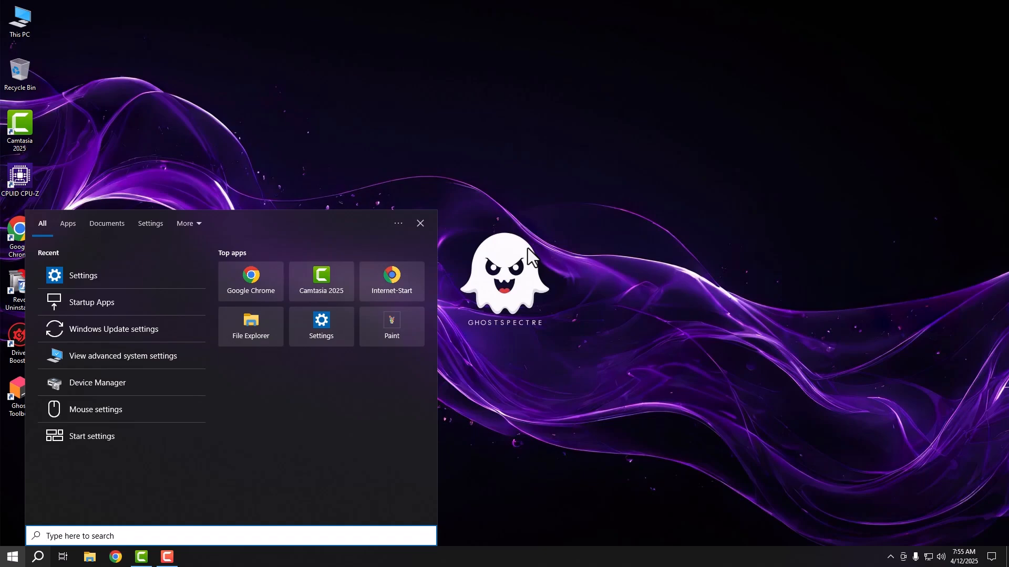
pyautogui.write('e')
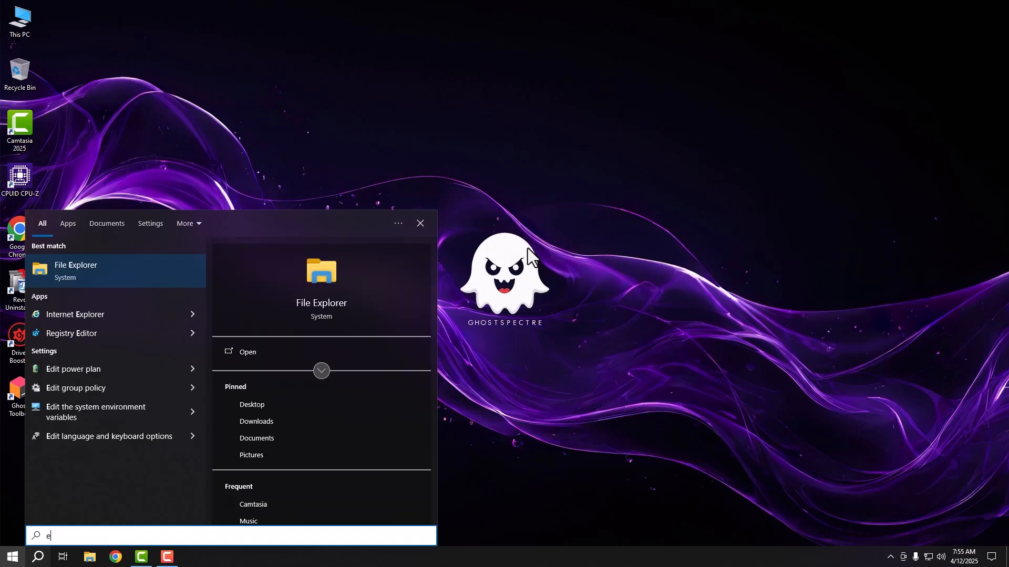
pyautogui.write('dit p')
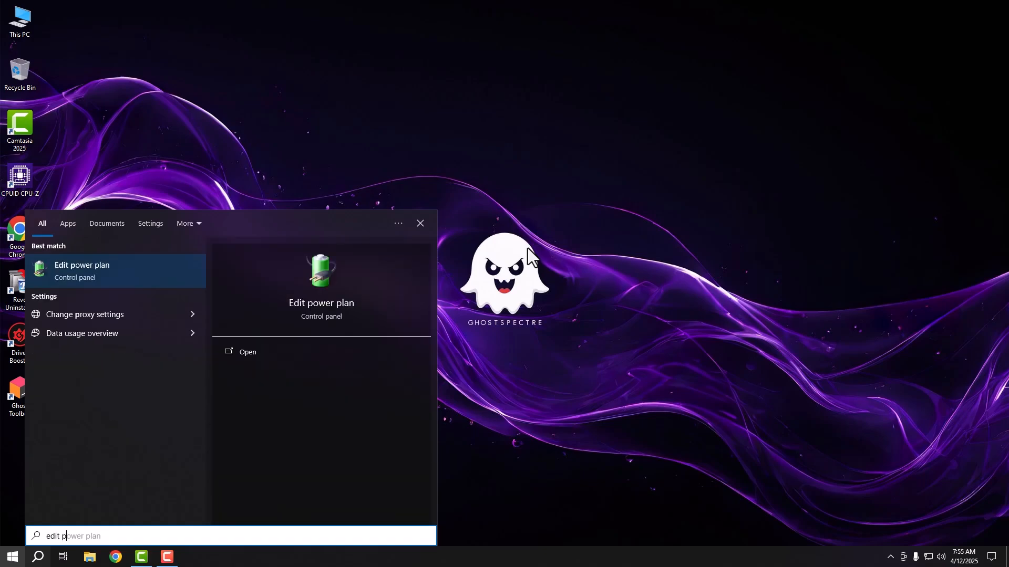
pyautogui.write('ower plan')
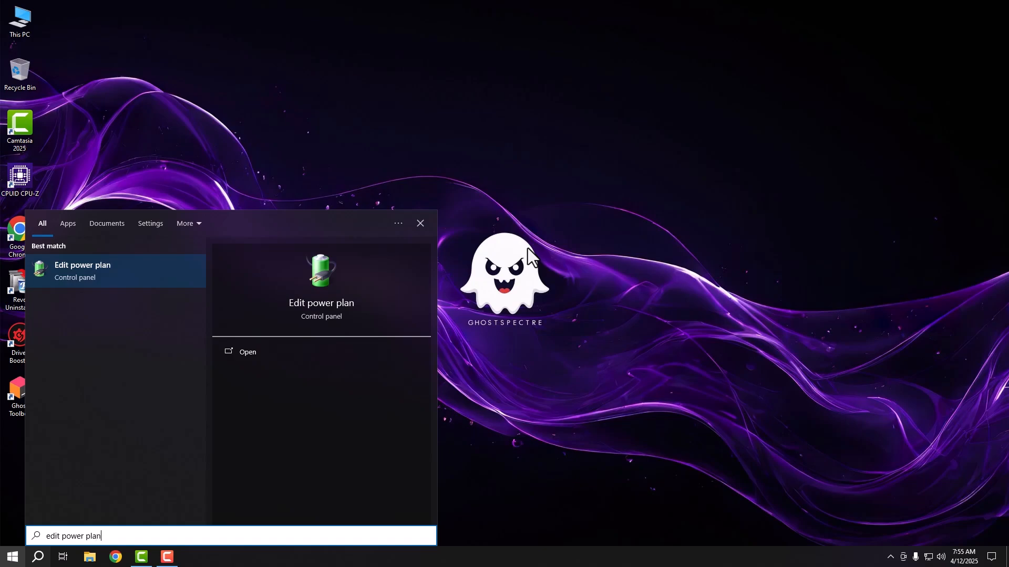
pyautogui.press('Return')
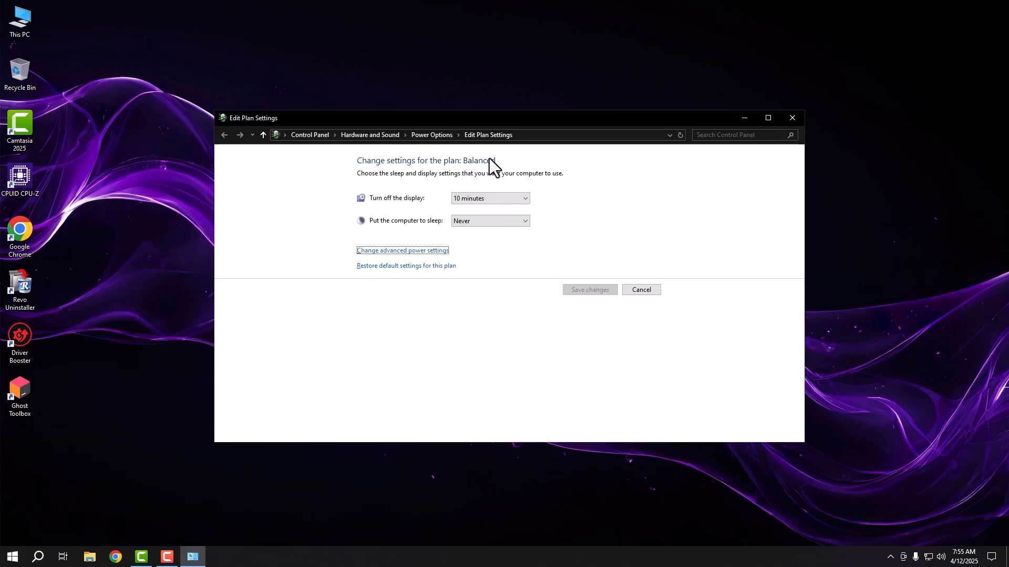
pyautogui.click(440, 135)
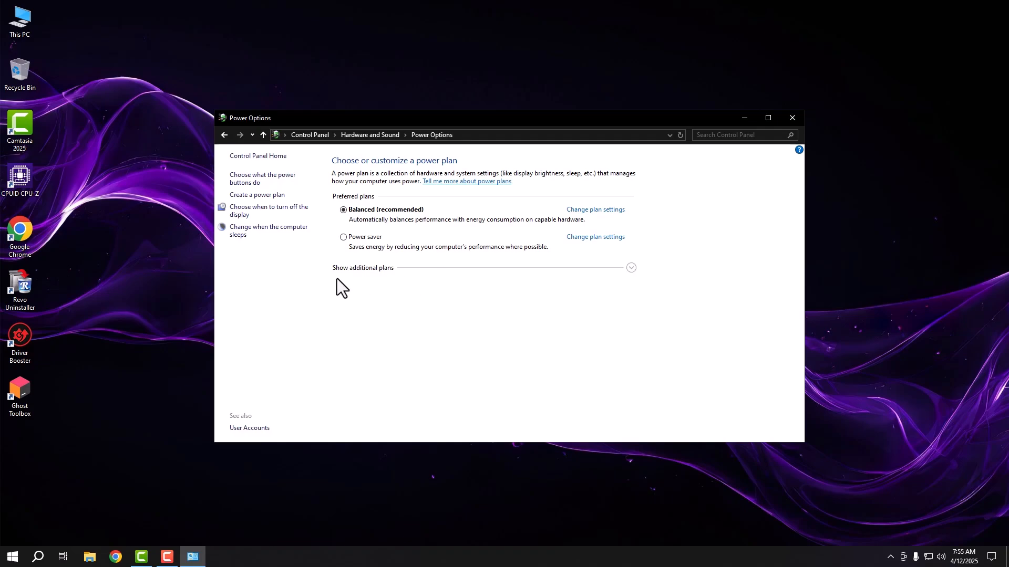
pyautogui.click(386, 269)
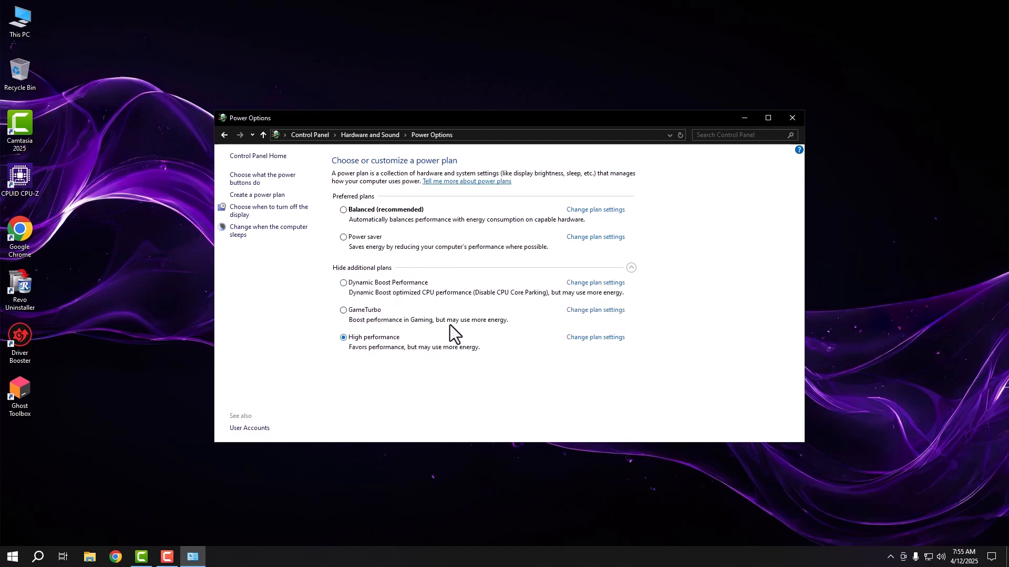
pyautogui.click(792, 117)
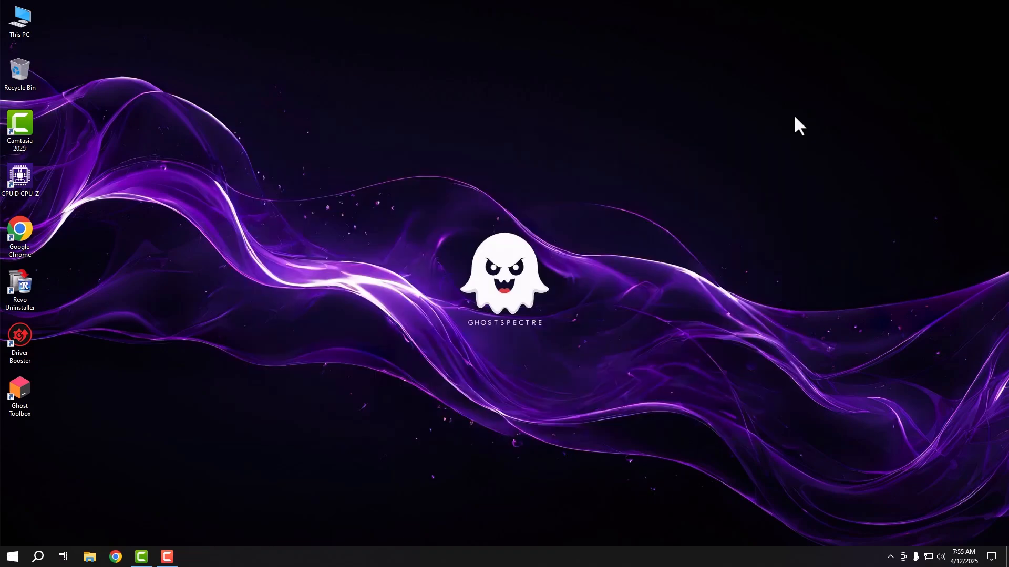
pyautogui.rightClick(461, 160)
pyautogui.click(491, 190)
# Open the advanced system settings and review the performance options for visual effects, processor scheduling and virtual memory, closing both dialogs
pyautogui.click(37, 558)
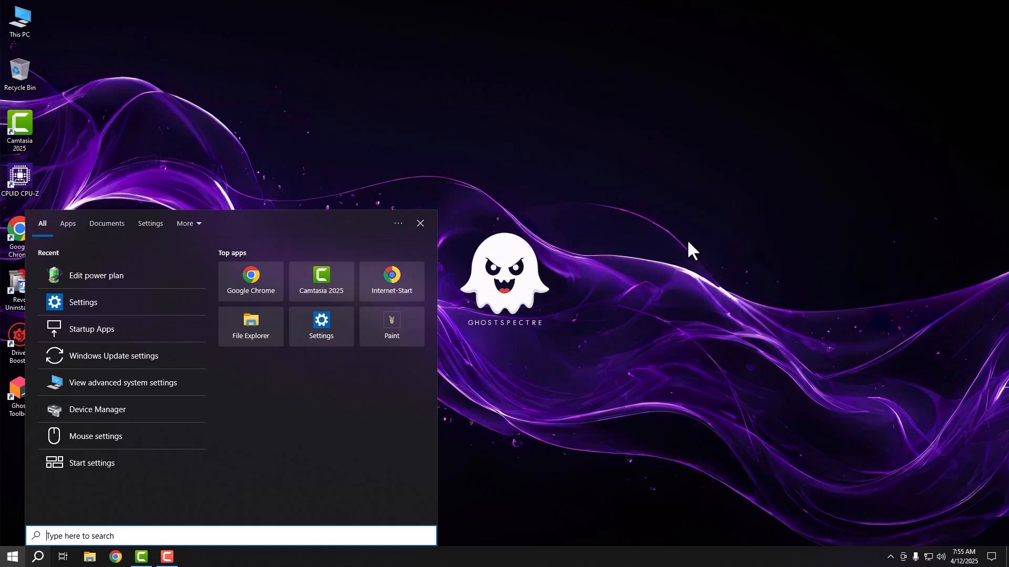
pyautogui.write('view ad')
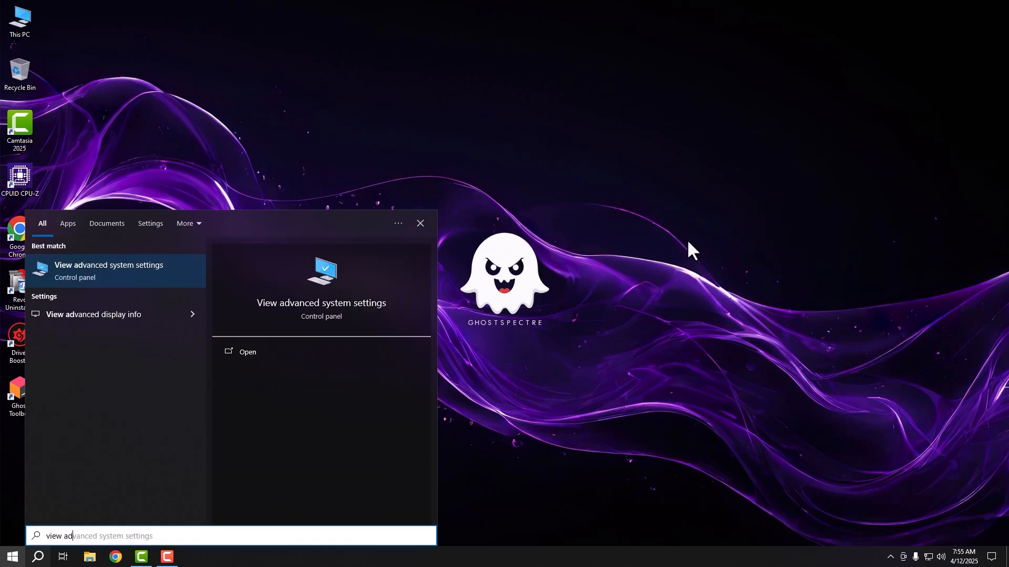
pyautogui.write('vance')
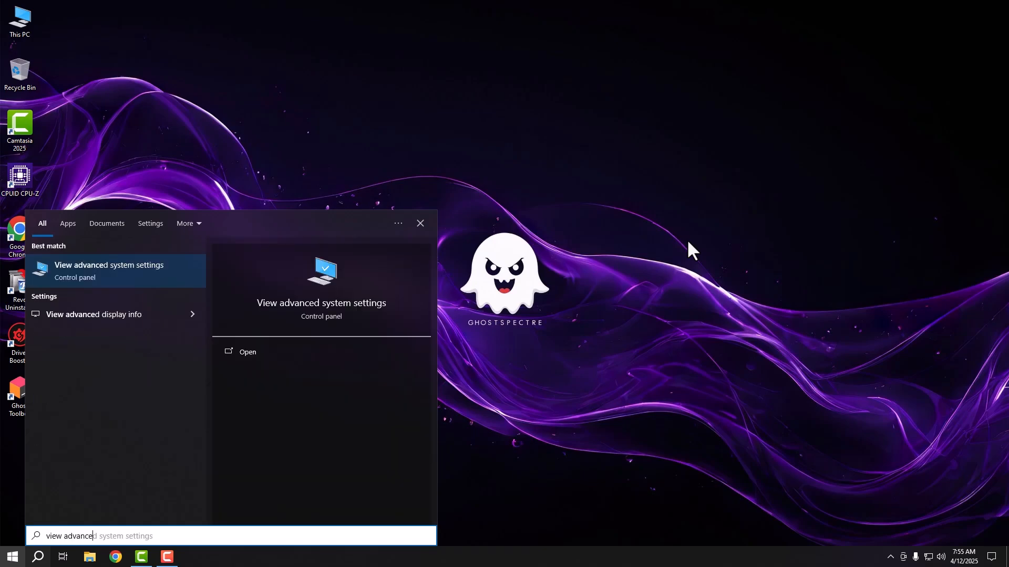
pyautogui.write('d system settings')
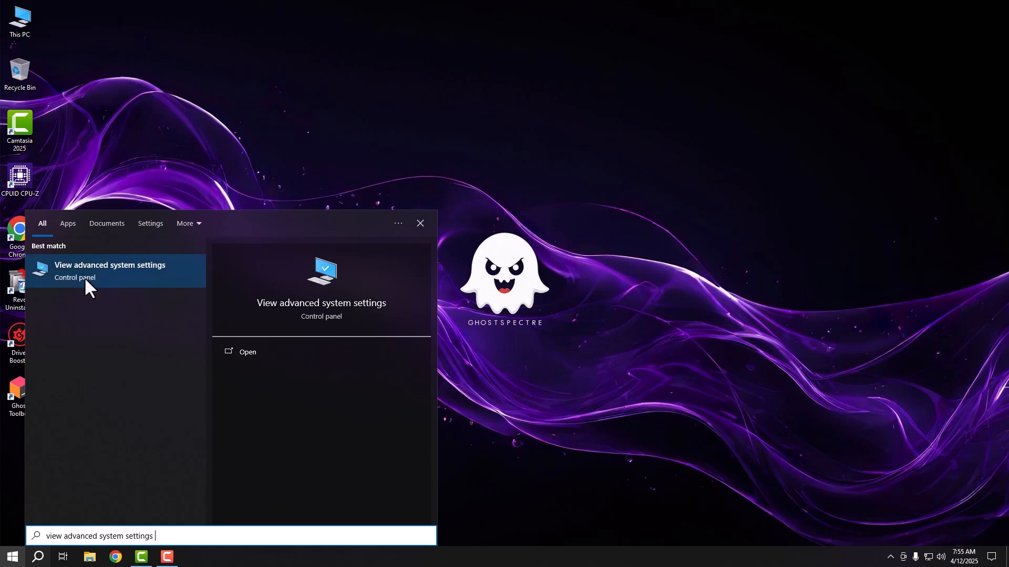
pyautogui.click(135, 279)
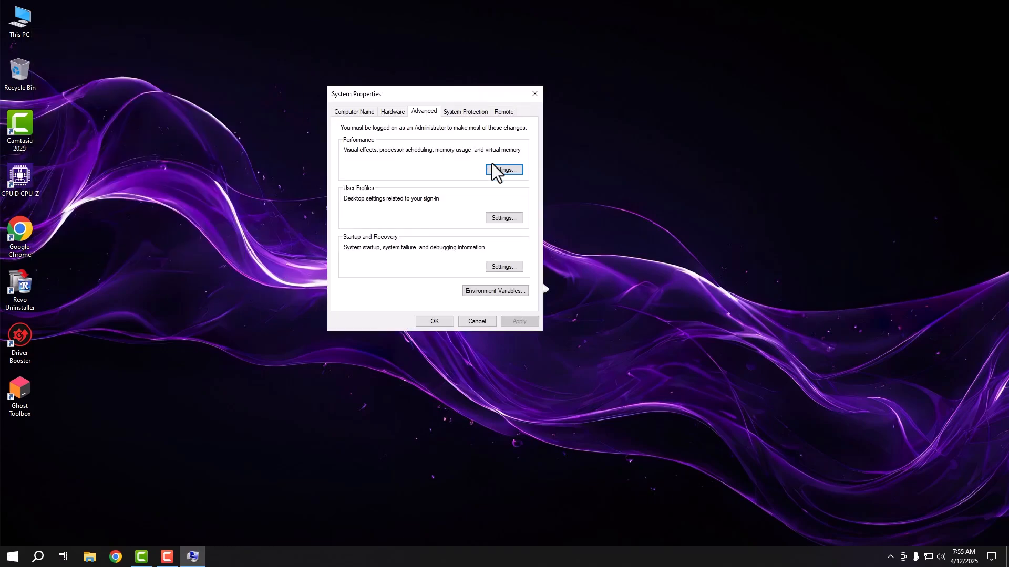
pyautogui.click(514, 170)
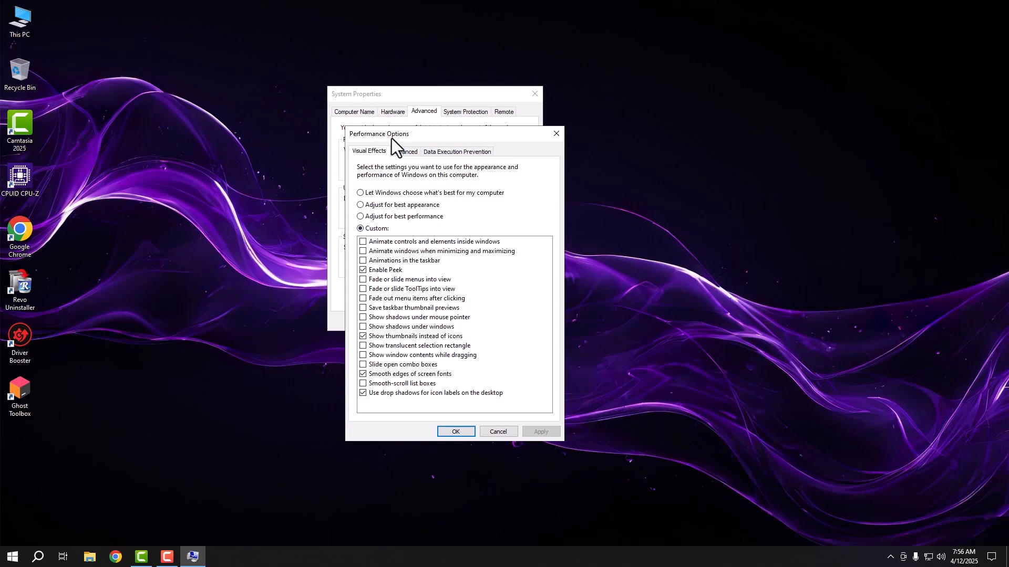
pyautogui.click(411, 153)
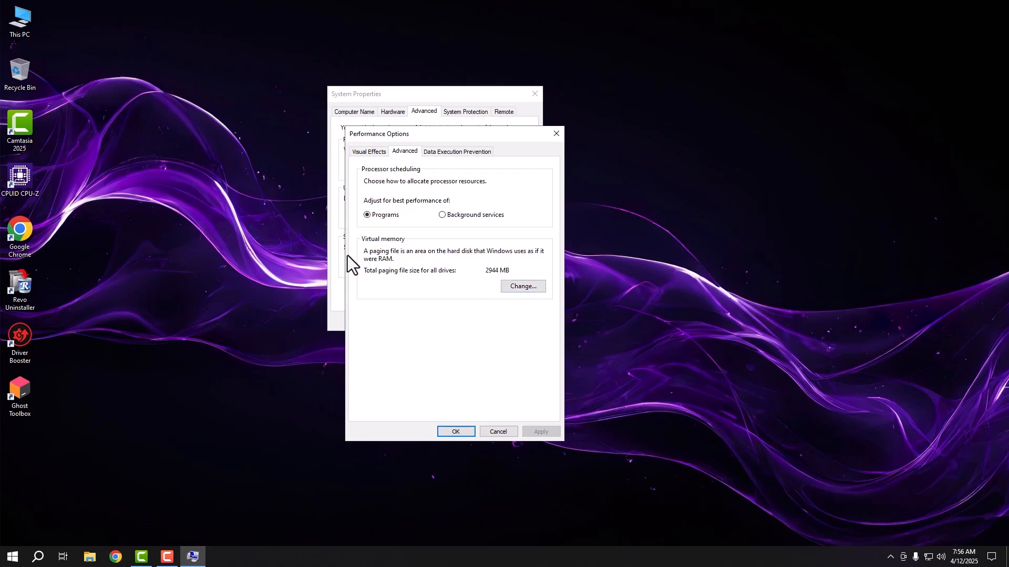
pyautogui.click(456, 433)
pyautogui.click(434, 321)
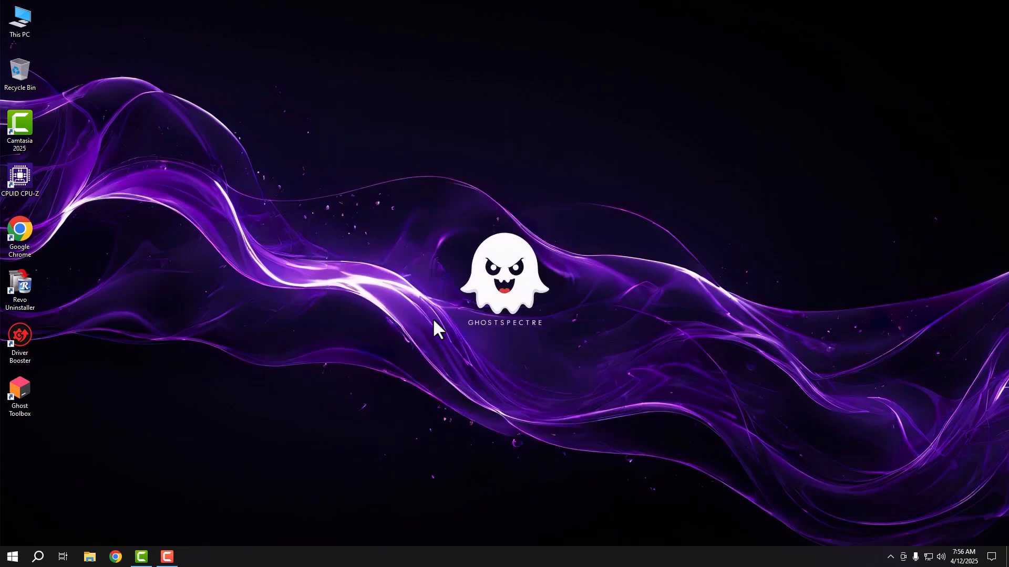
pyautogui.rightClick(386, 109)
pyautogui.click(412, 137)
# Open System Configuration with msconfig and set the number of boot processors to 4, applying the change
pyautogui.click(36, 561)
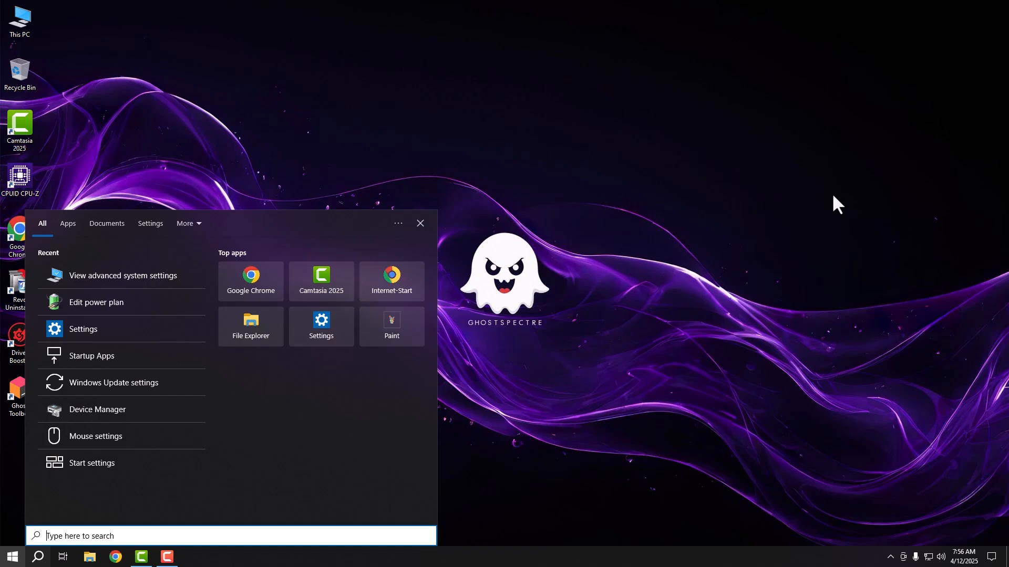
pyautogui.write('msconfig')
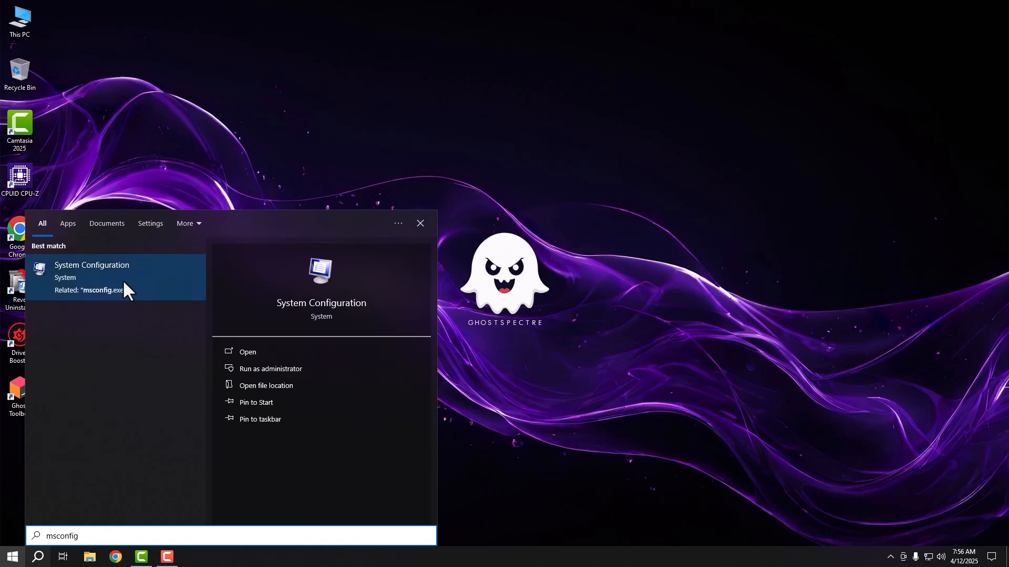
pyautogui.click(138, 275)
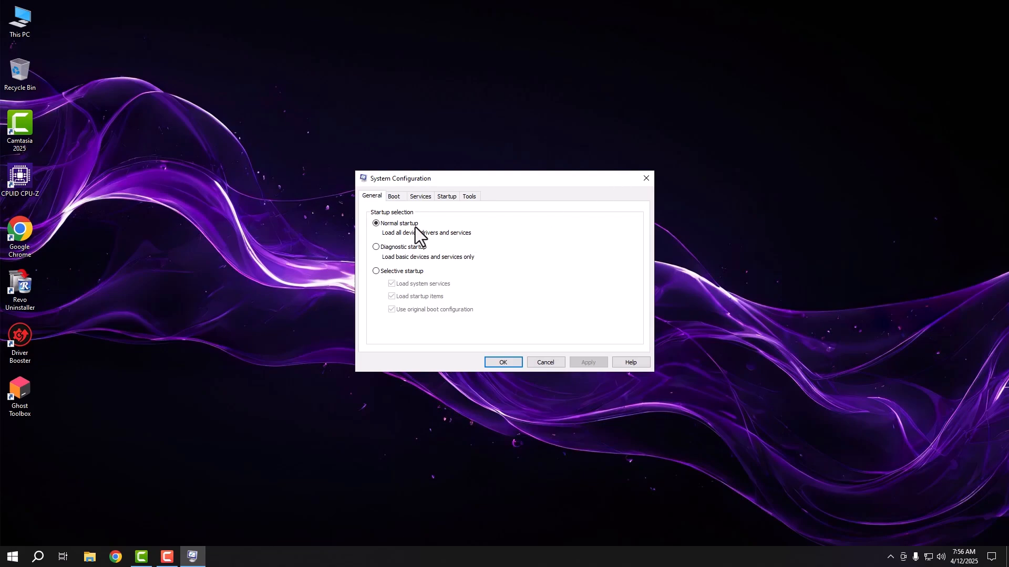
pyautogui.click(399, 197)
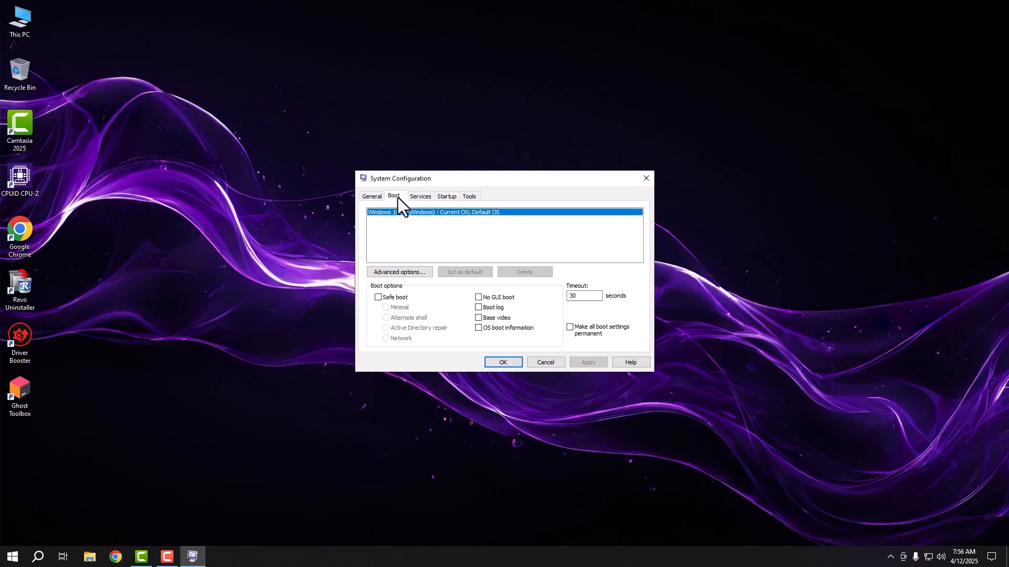
pyautogui.click(411, 271)
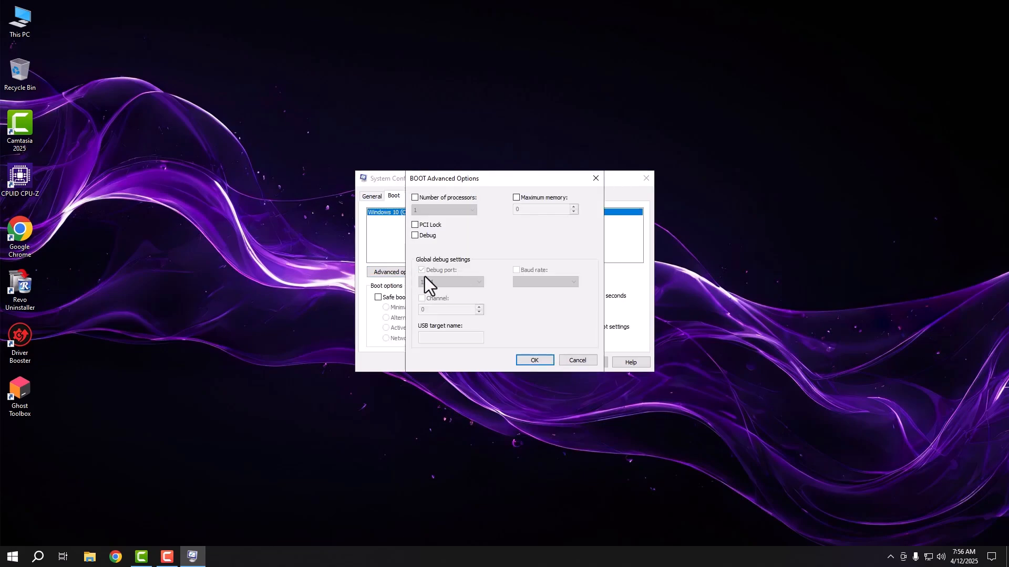
pyautogui.click(450, 199)
pyautogui.click(452, 210)
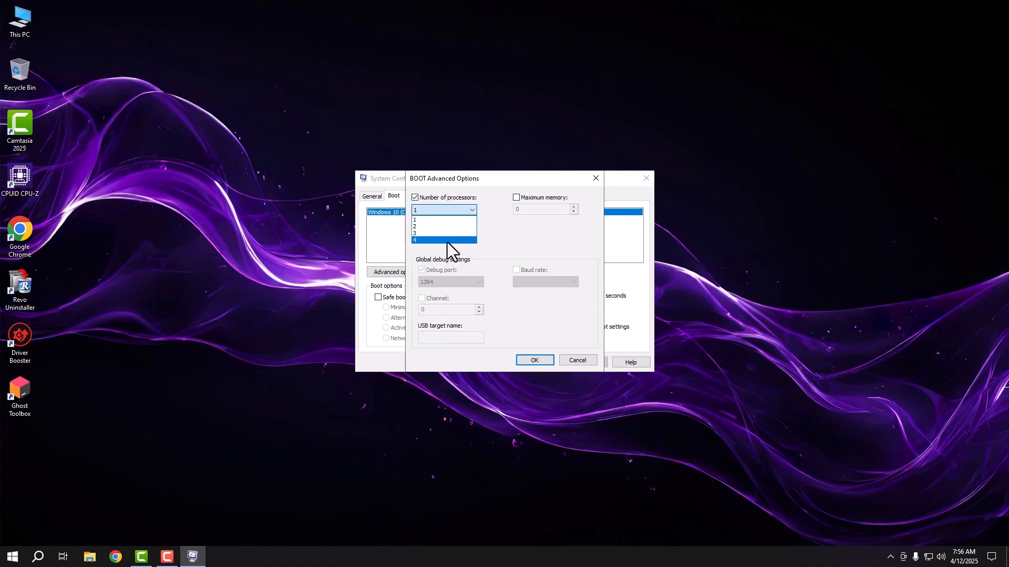
pyautogui.click(446, 242)
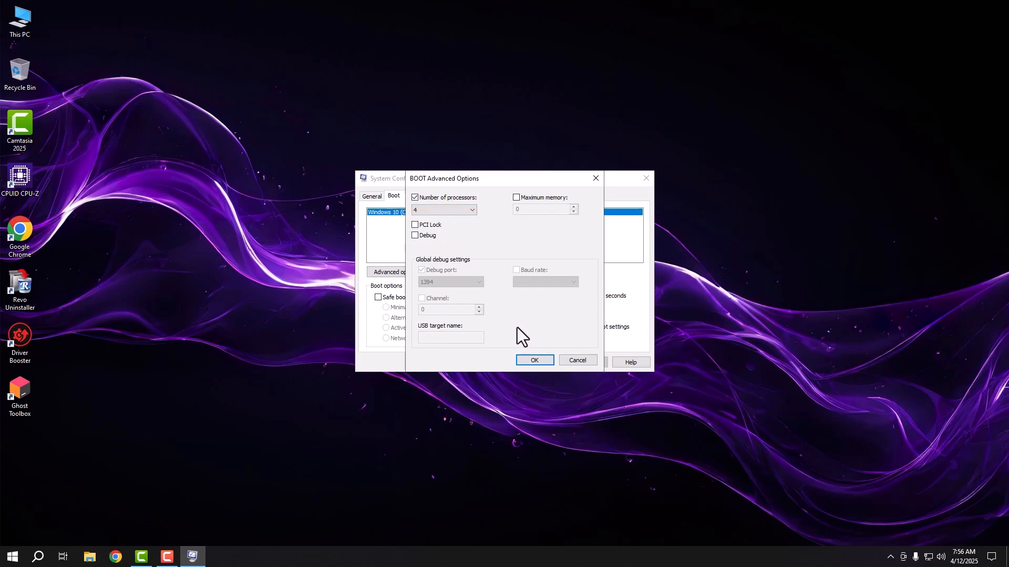
pyautogui.click(534, 362)
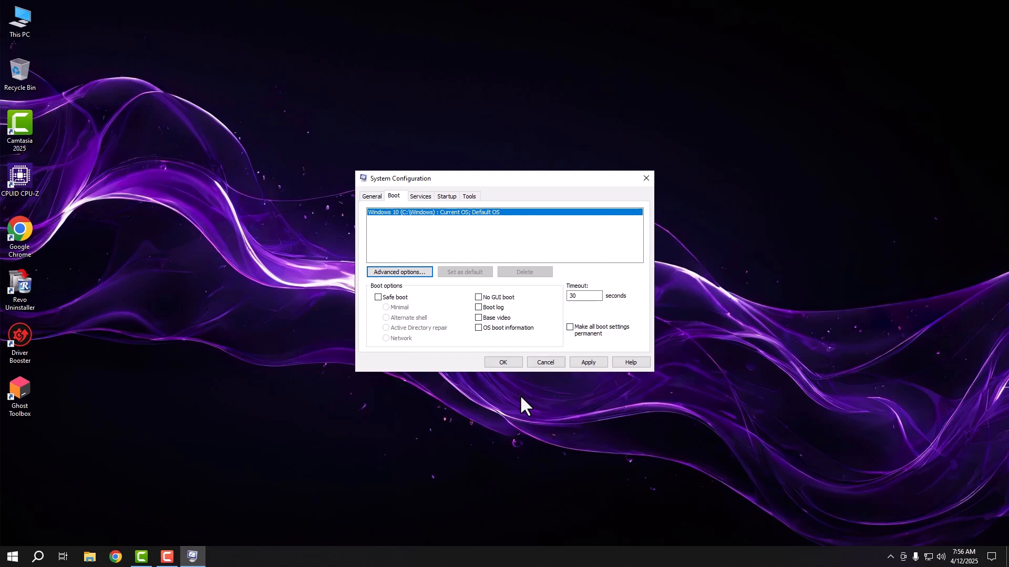
pyautogui.click(584, 364)
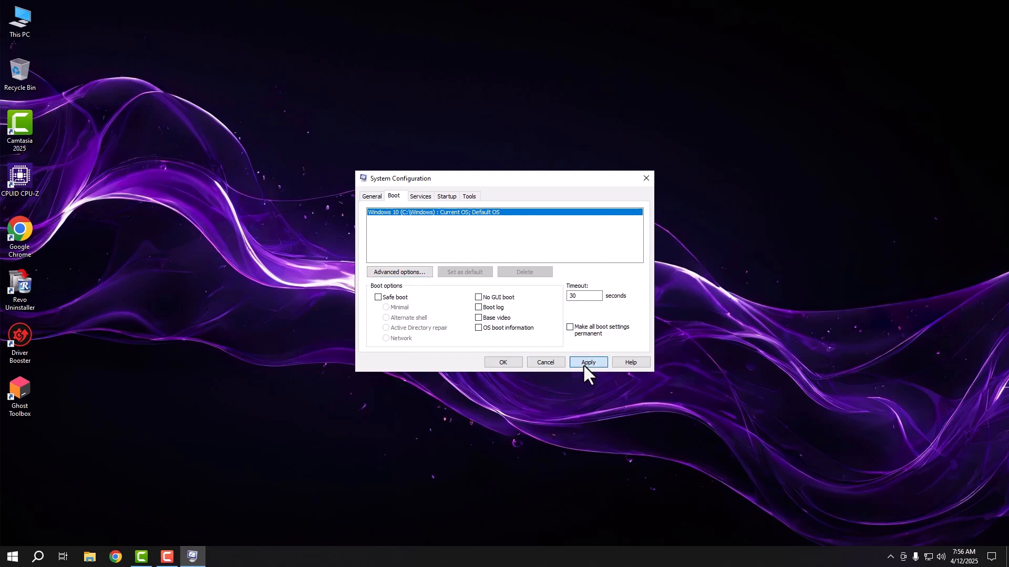
# Hide all Microsoft services, disable the Intel services, TechSmith Agent and XTUOCDriverService, and apply the service changes
pyautogui.click(425, 197)
pyautogui.click(393, 345)
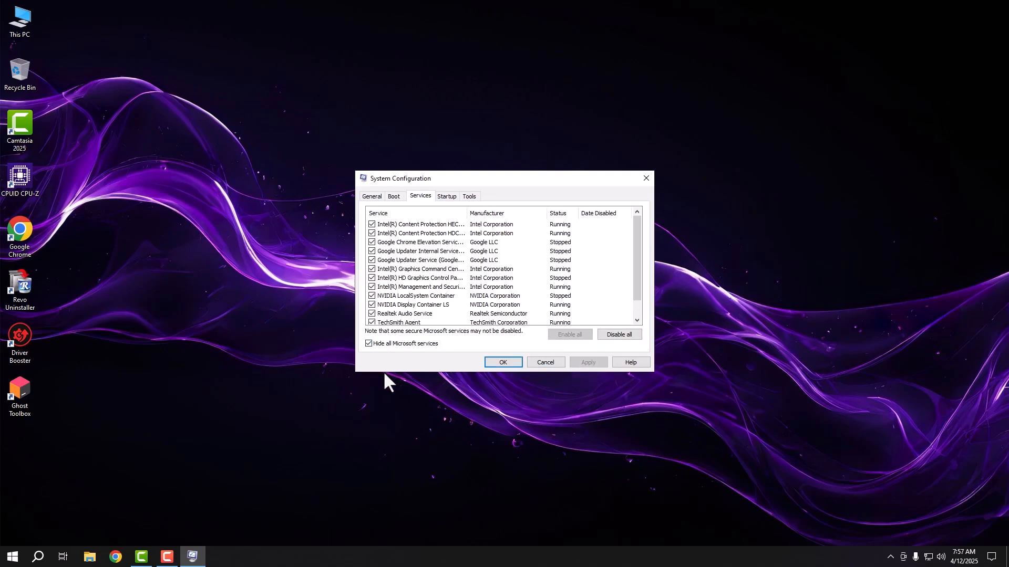
pyautogui.click(371, 225)
pyautogui.click(372, 233)
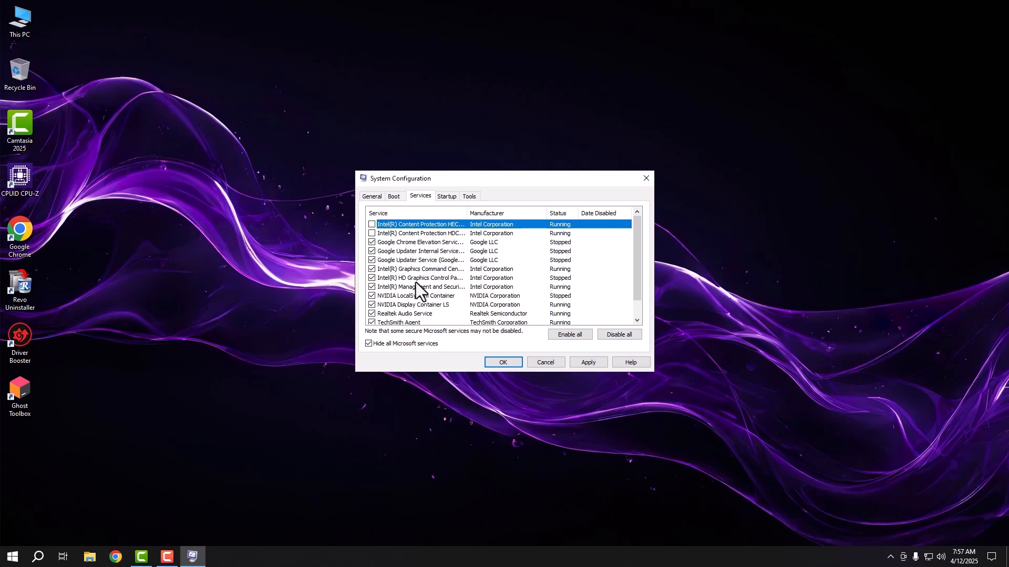
pyautogui.click(374, 269)
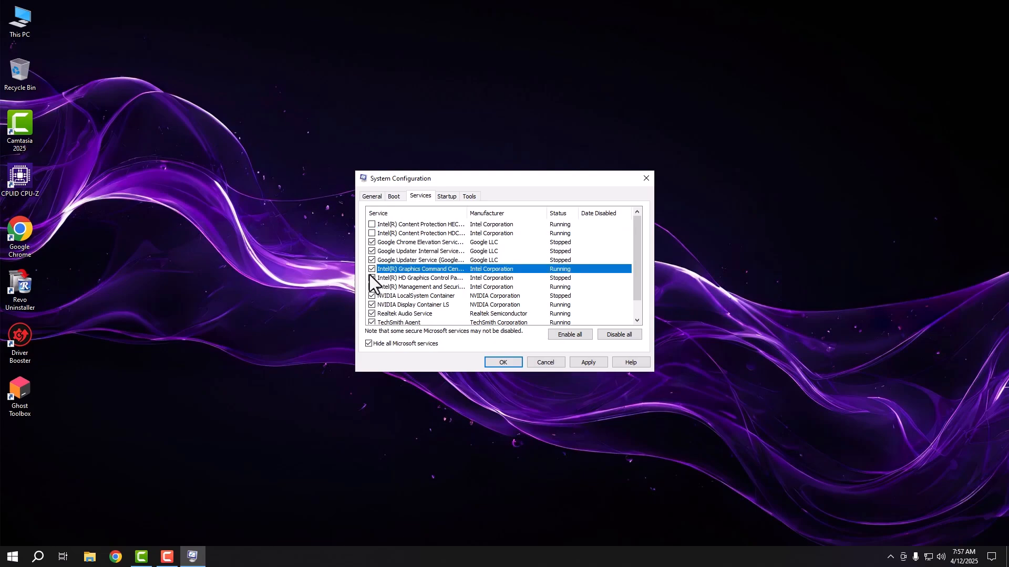
pyautogui.click(372, 269)
pyautogui.scroll(-1, 492, 279)
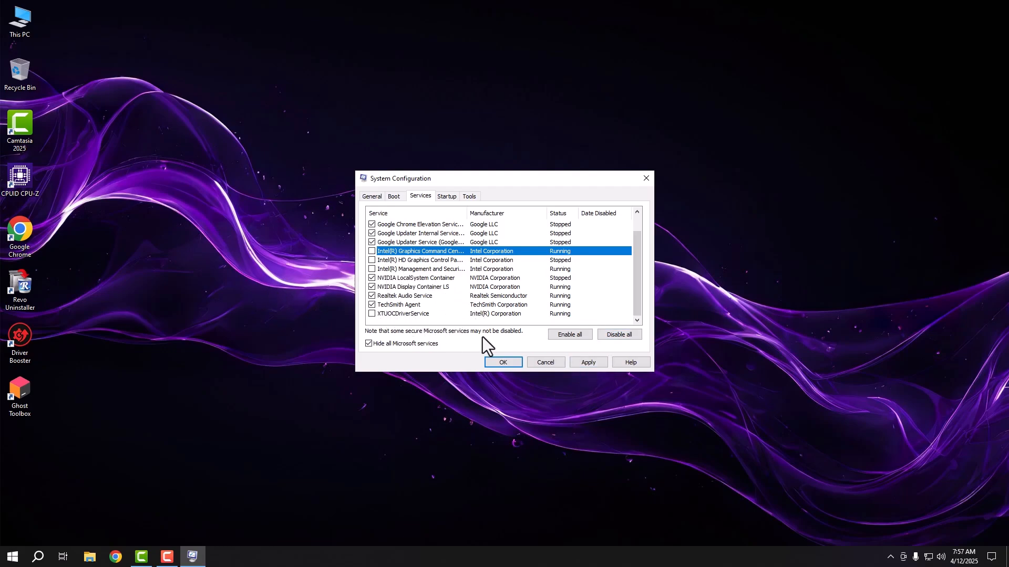
pyautogui.click(372, 305)
pyautogui.click(595, 361)
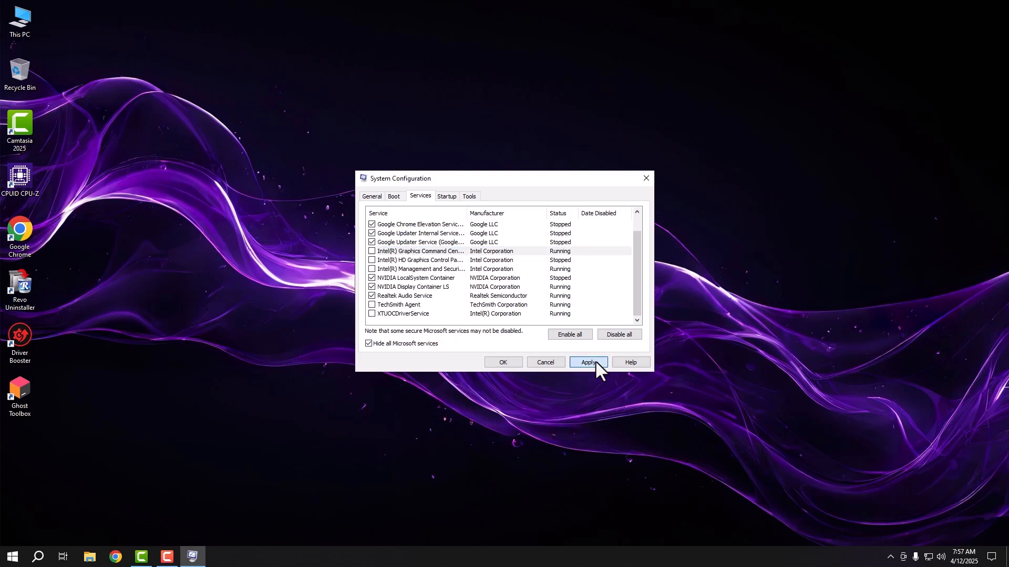
# Close System Configuration without restarting and stop the restart message from being shown again
pyautogui.click(502, 362)
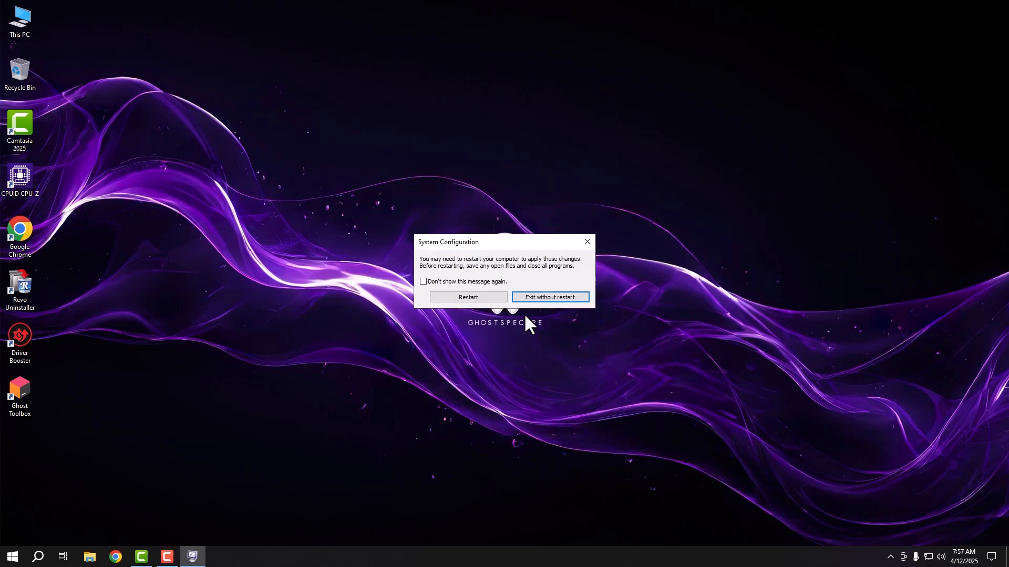
pyautogui.click(428, 283)
pyautogui.click(534, 297)
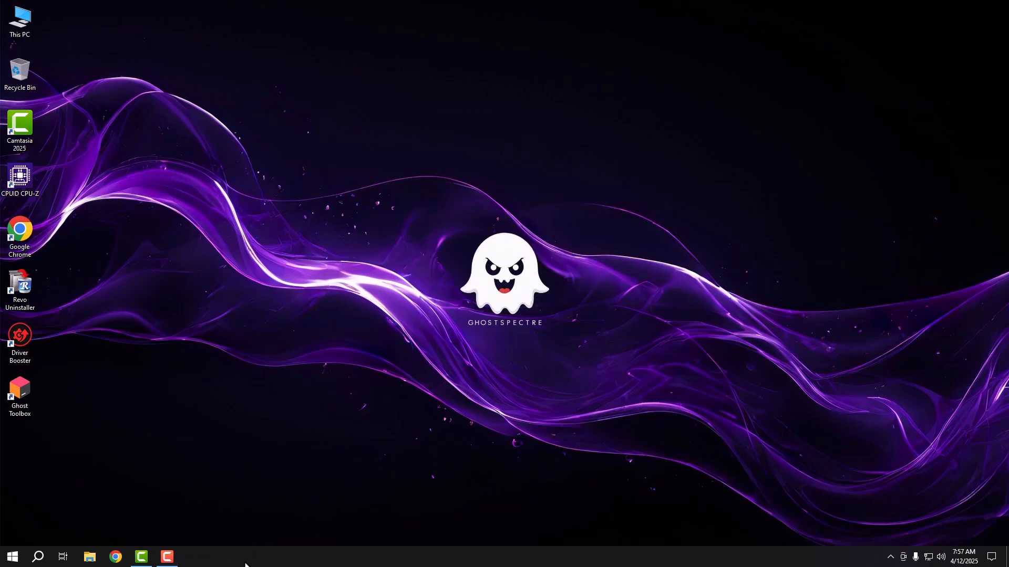
# Review the startup apps and the options for Microsoft Edge in Task Manager, closing it when finished
pyautogui.rightClick(246, 564)
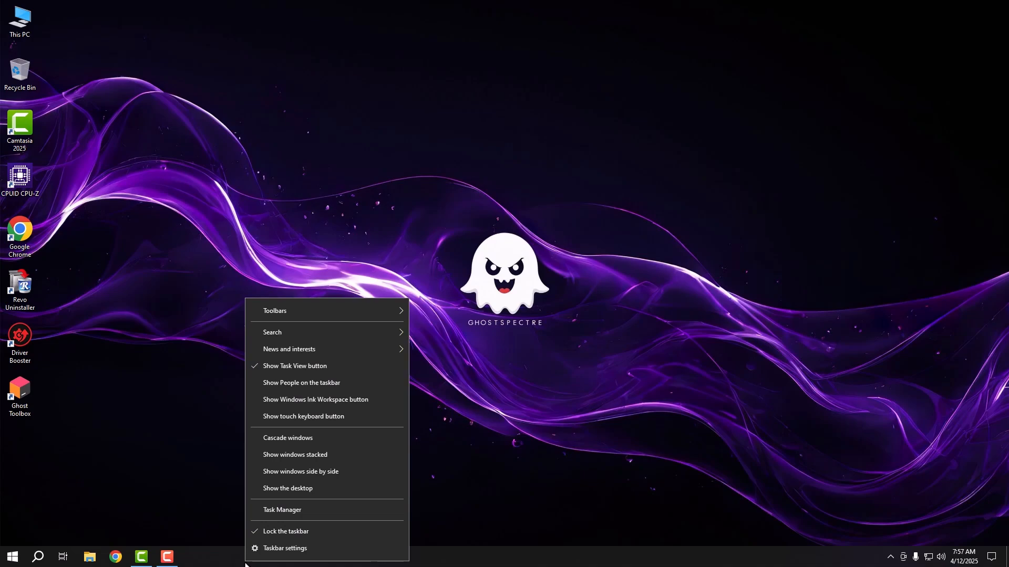
pyautogui.click(302, 508)
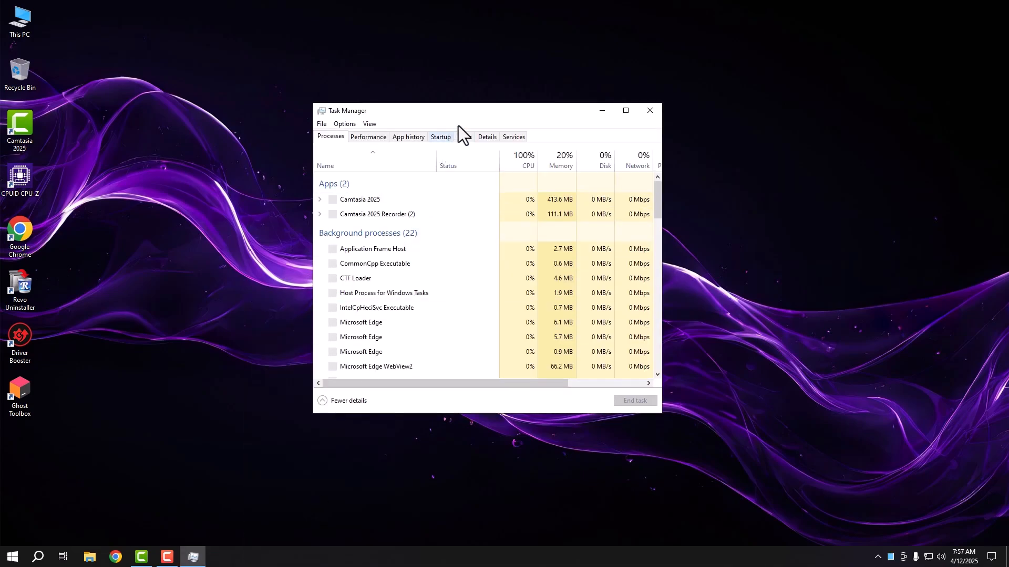
pyautogui.click(441, 138)
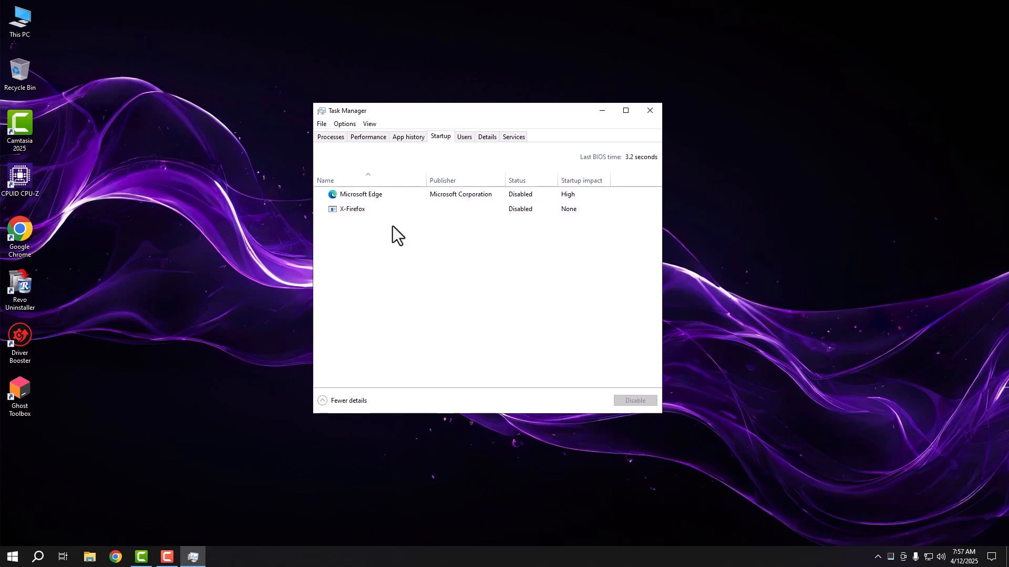
pyautogui.click(389, 200)
pyautogui.rightClick(390, 197)
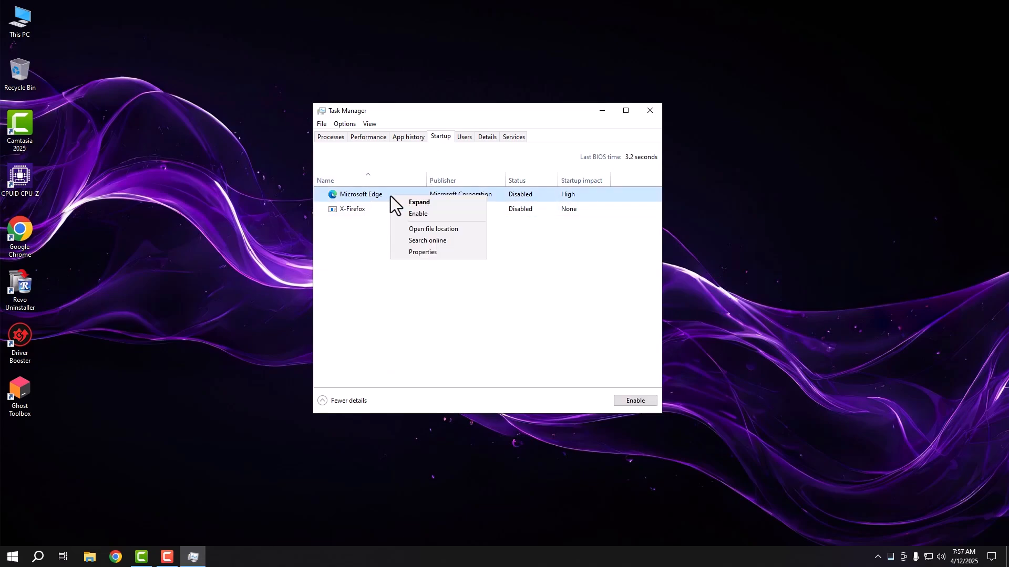
pyautogui.click(337, 230)
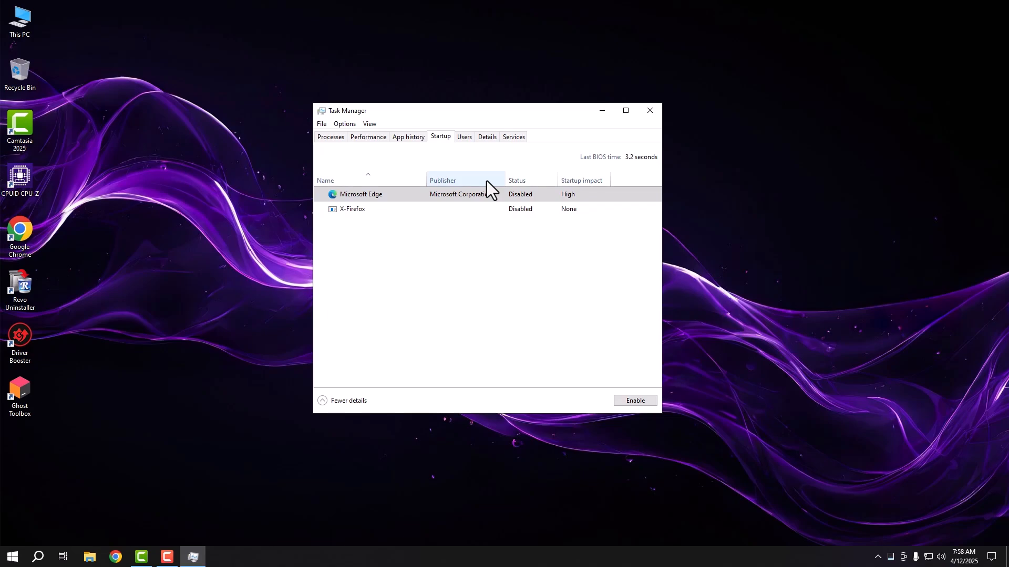
pyautogui.click(655, 111)
pyautogui.moveTo(729, 73); pyautogui.dragTo(324, 167)
pyautogui.rightClick(326, 161)
pyautogui.click(337, 192)
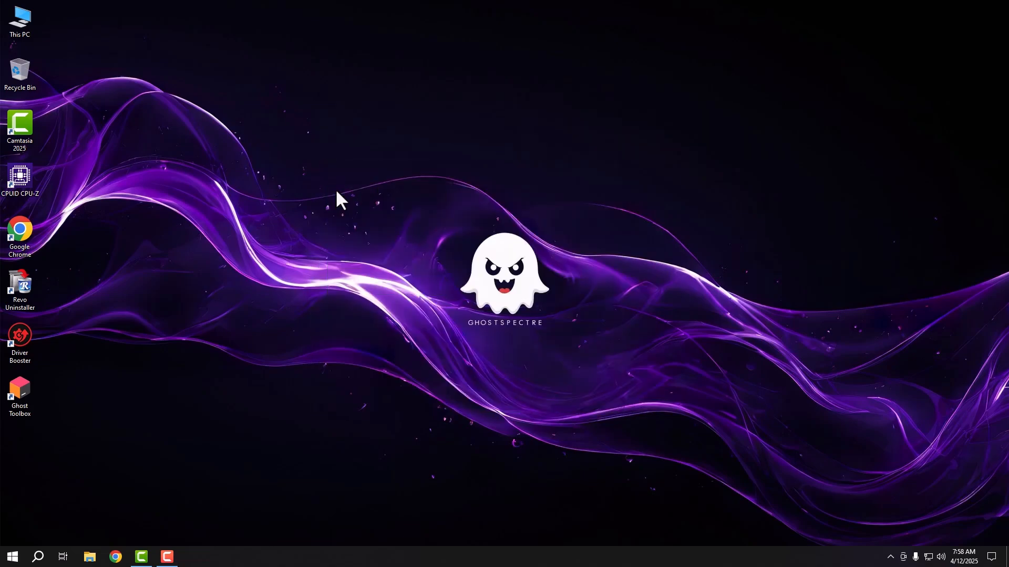